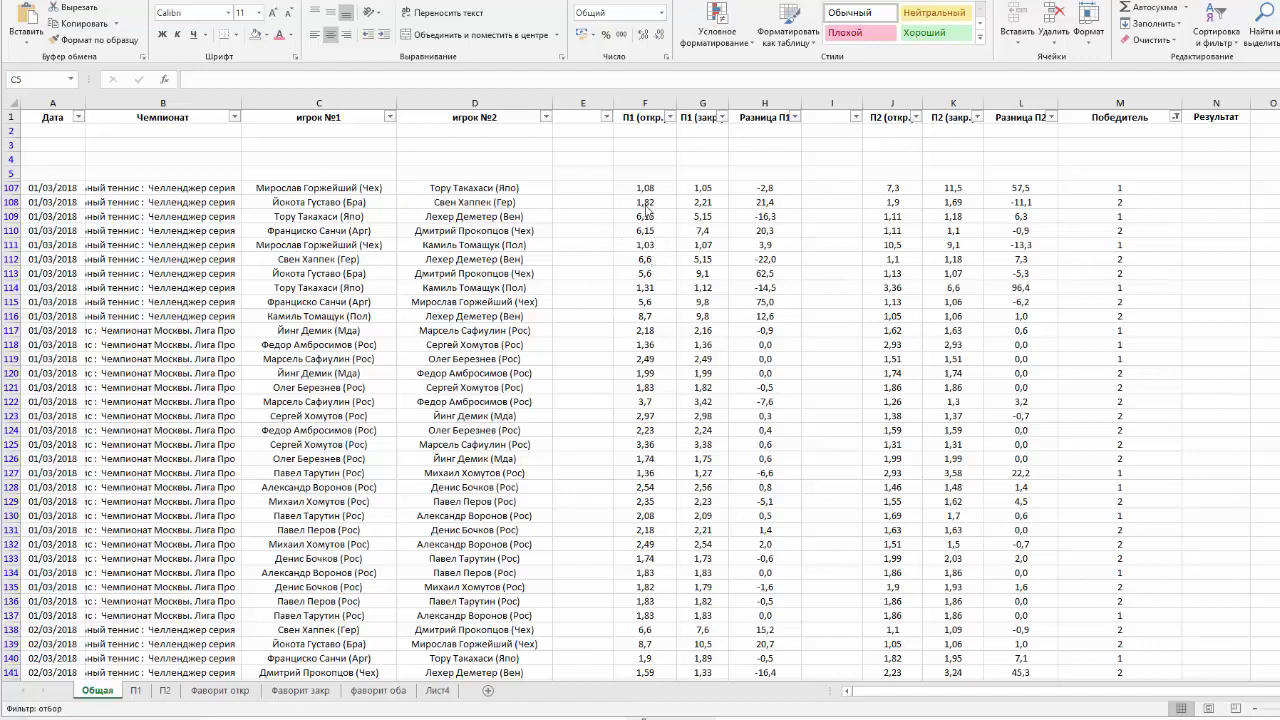
Step: Examine the date, championship and both players of the first listed match in row 107 of the Общая sheet
click(63, 99)
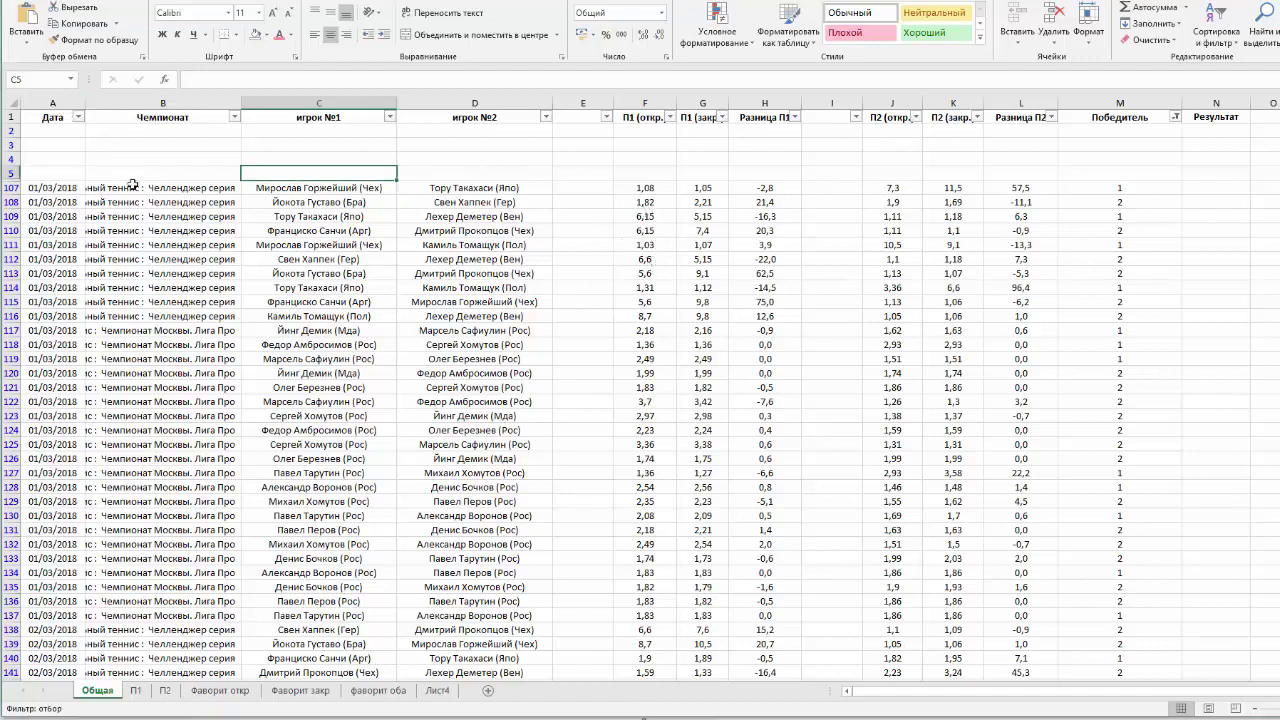
click(90, 191)
click(76, 190)
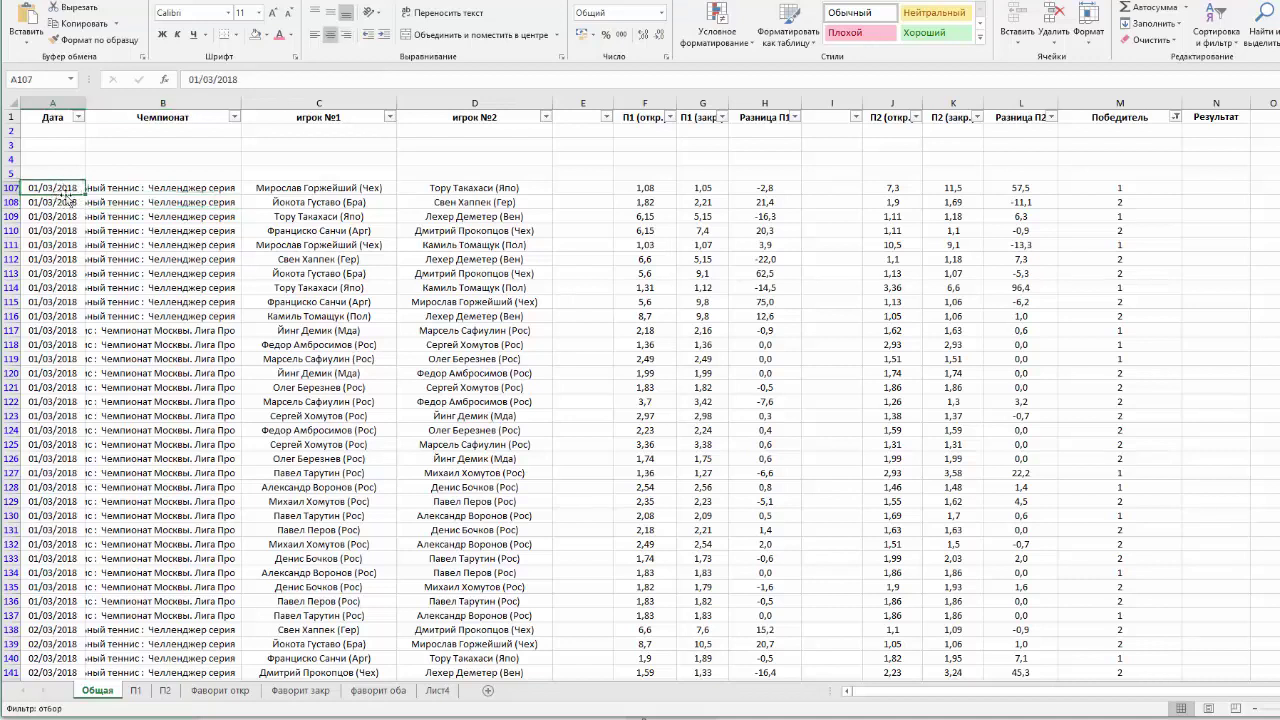
click(165, 187)
click(330, 187)
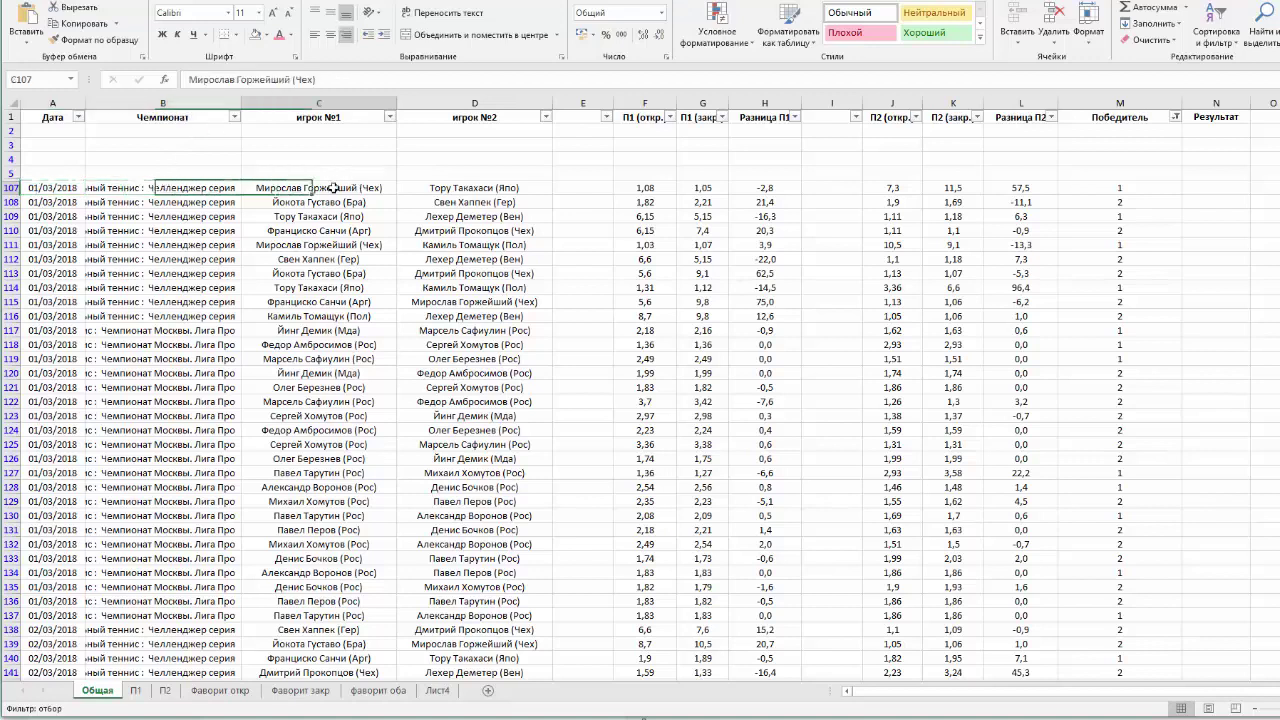
click(480, 188)
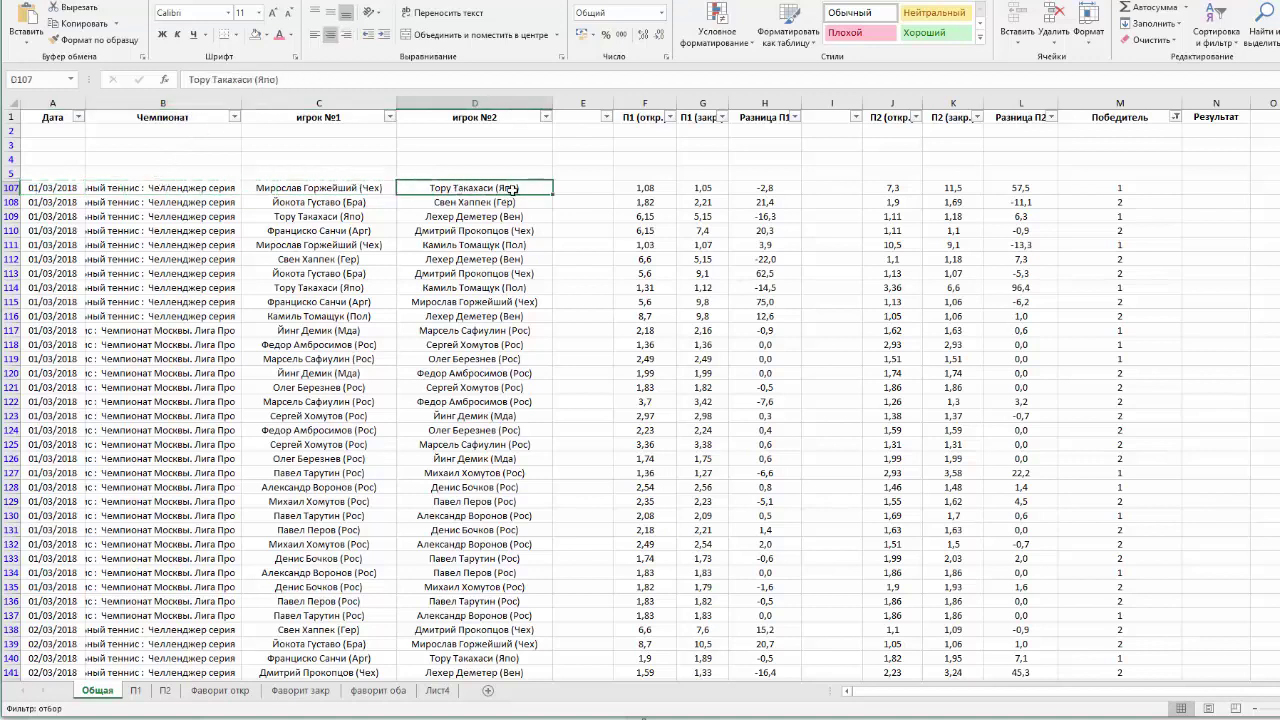
Step: Examine the first player's opening odds, closing odds and percentage difference in row 107, columns F to H
click(642, 190)
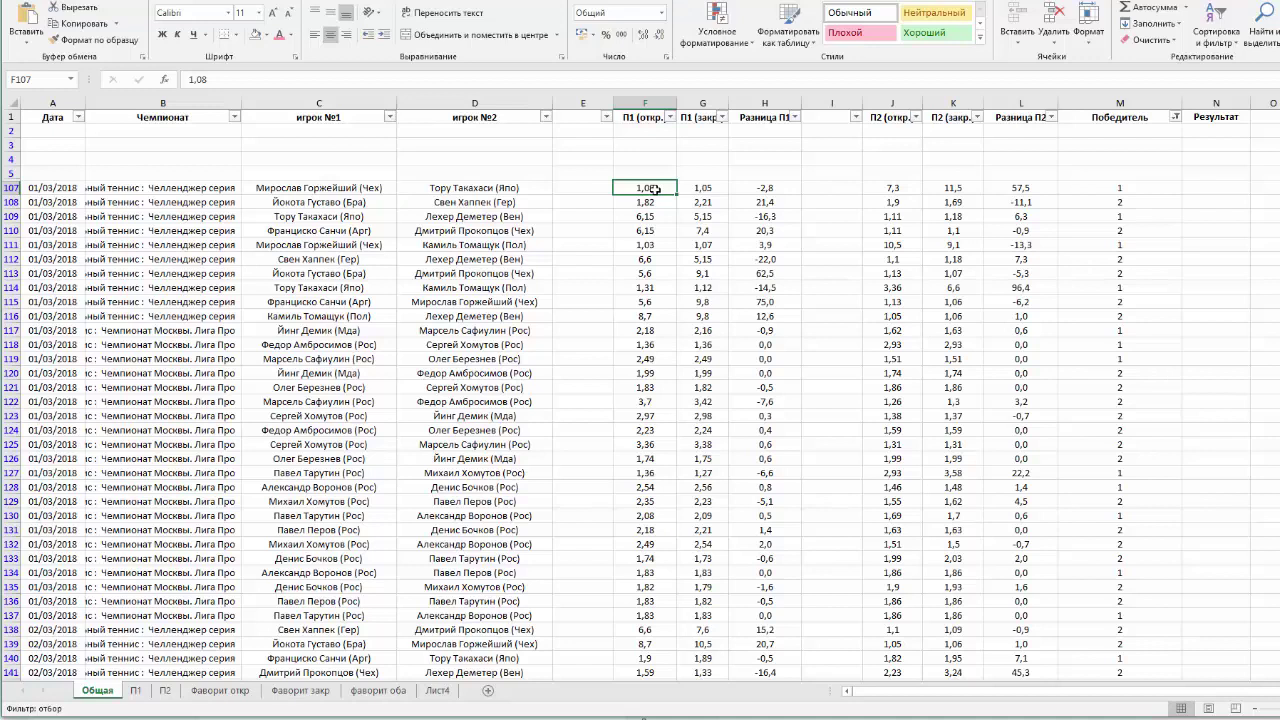
click(706, 188)
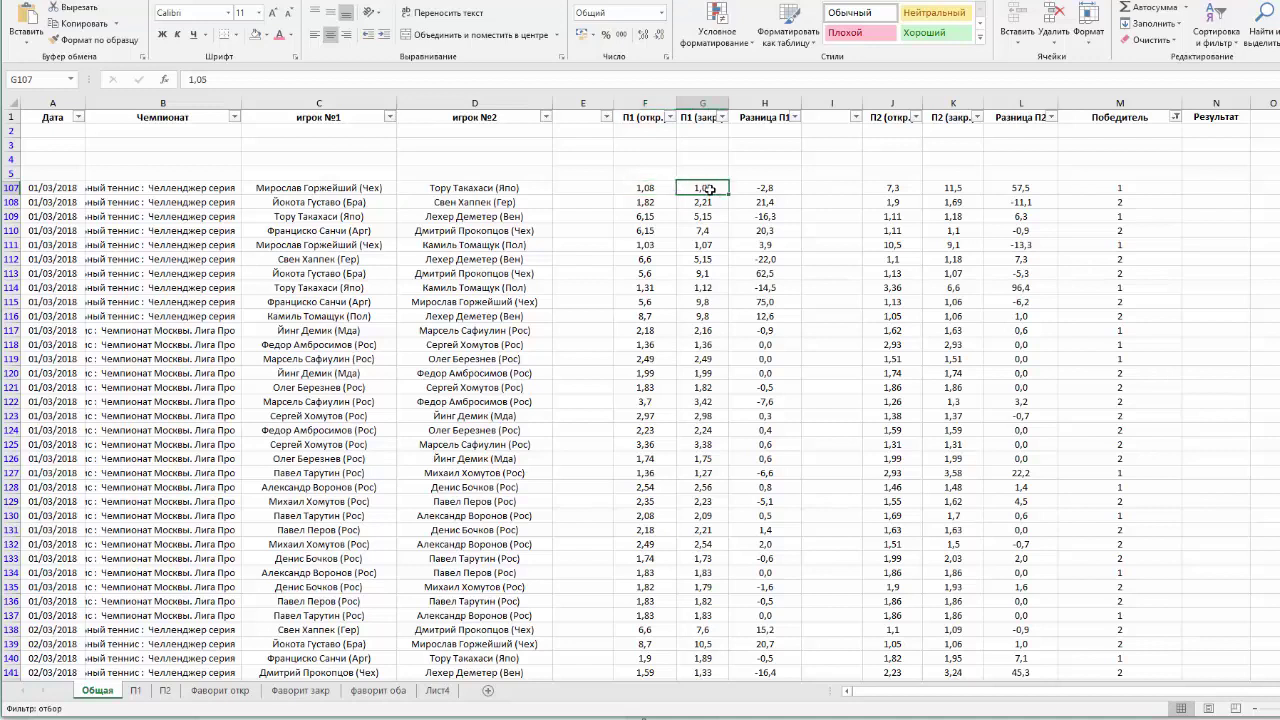
click(650, 188)
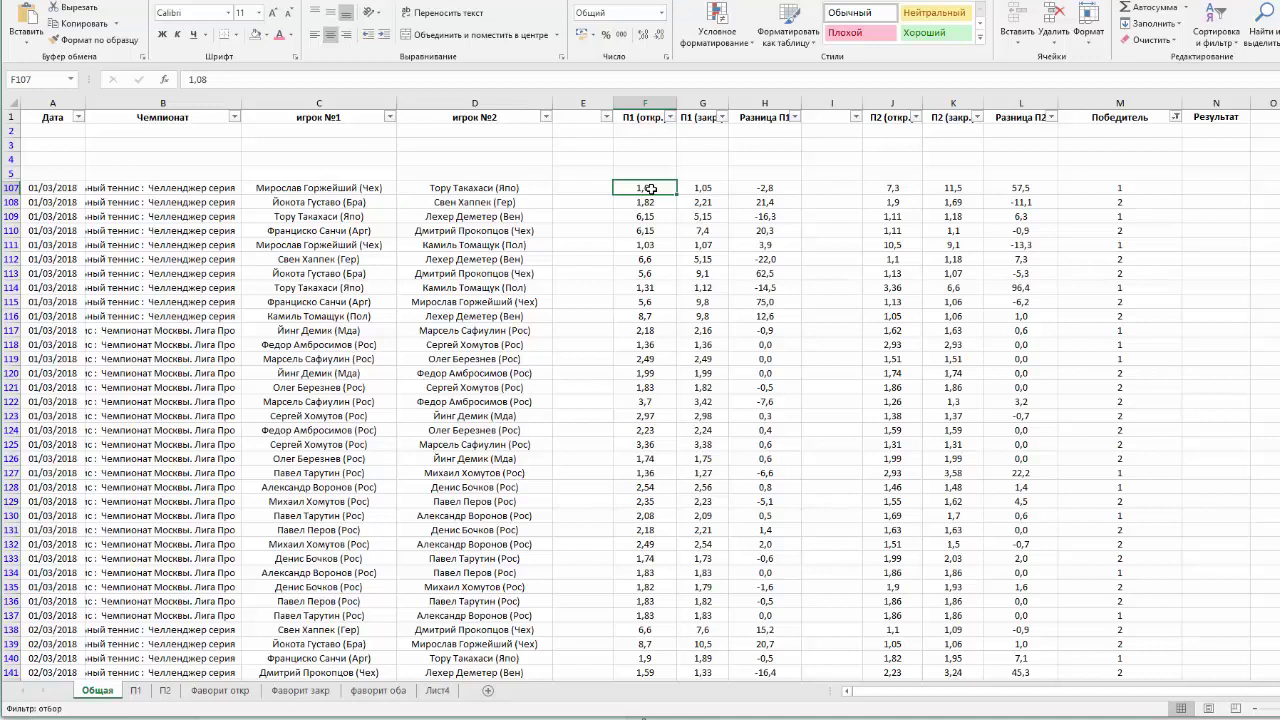
mouse_move(650, 188)
mouse_down()
mouse_move(652, 214)
mouse_move(652, 188)
mouse_up()
click(711, 187)
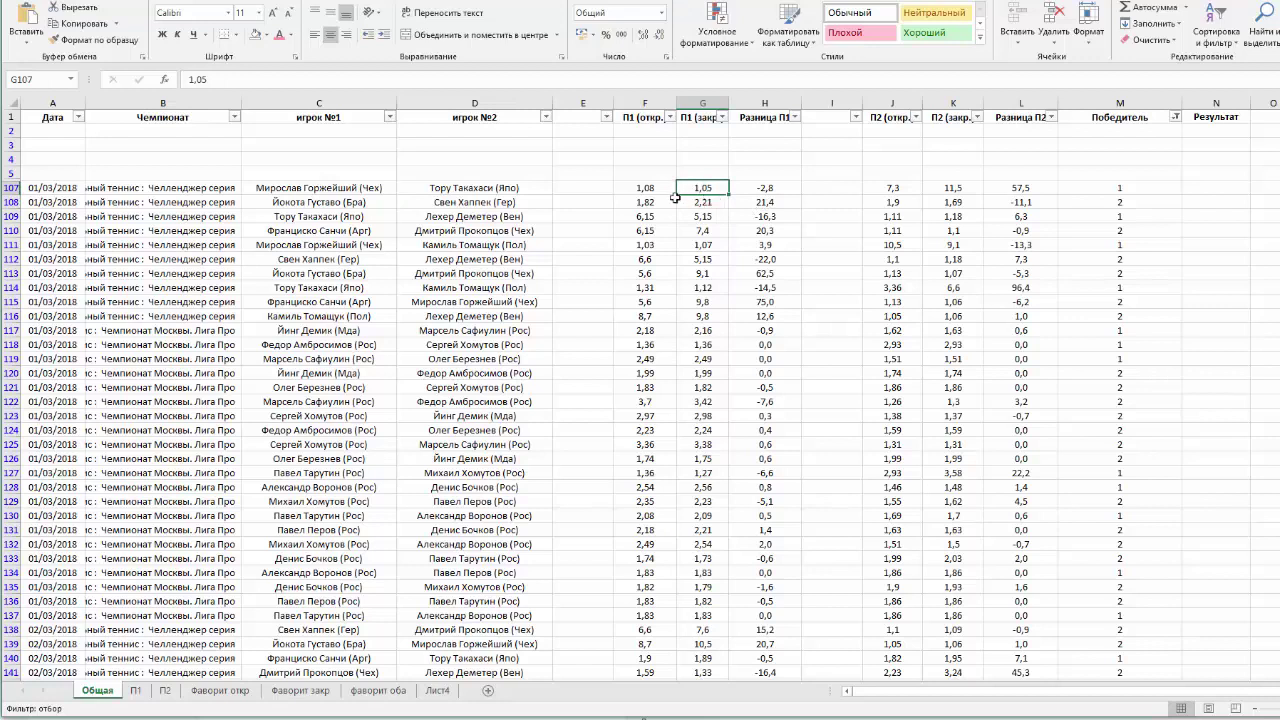
click(772, 187)
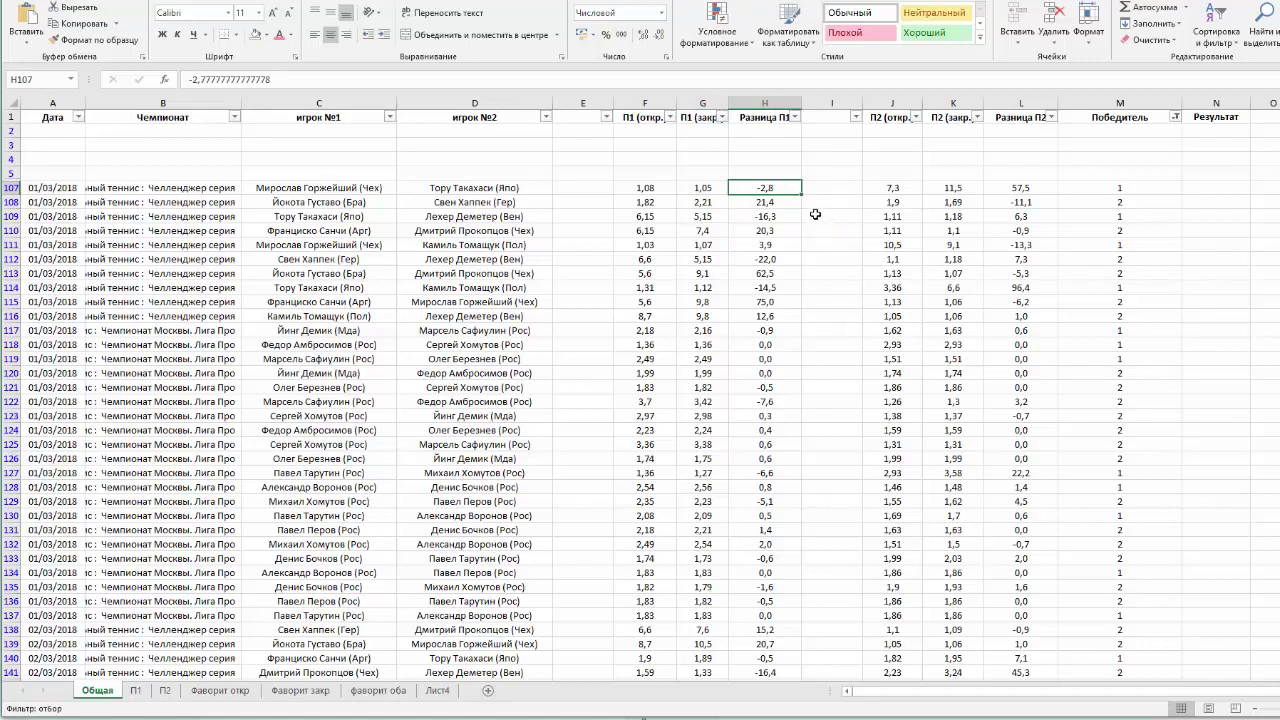
click(652, 190)
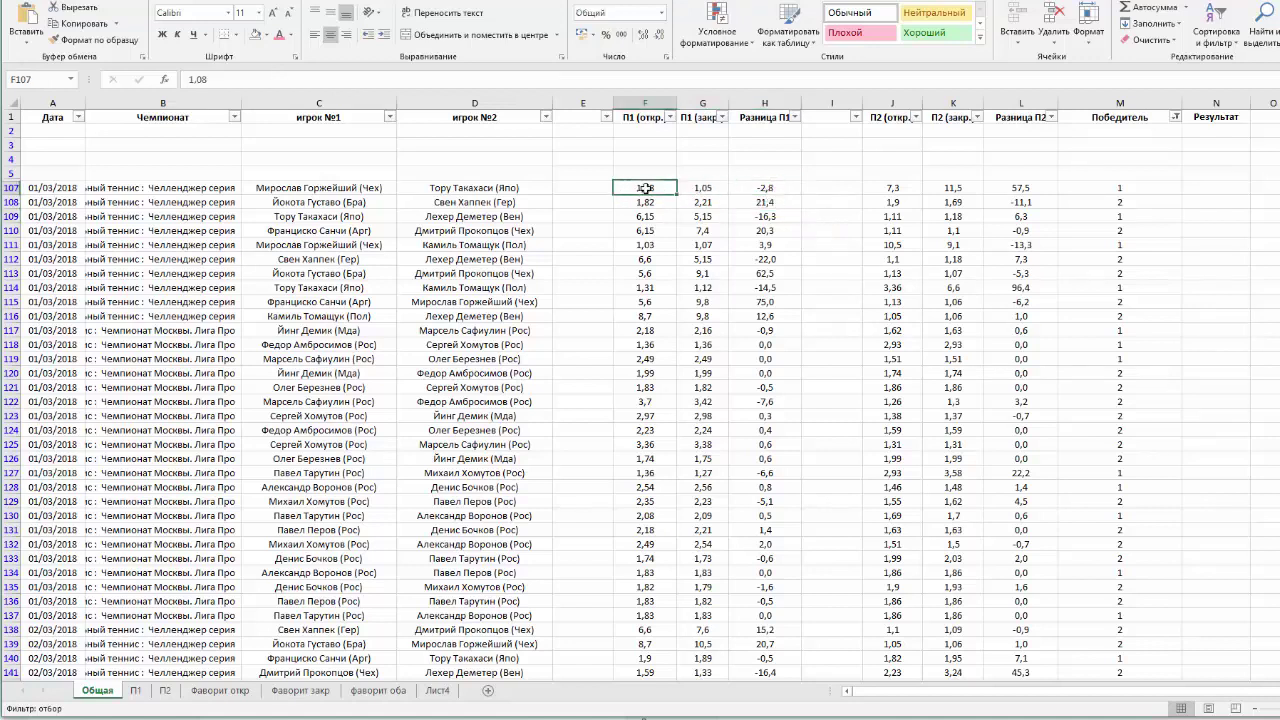
click(773, 189)
click(646, 189)
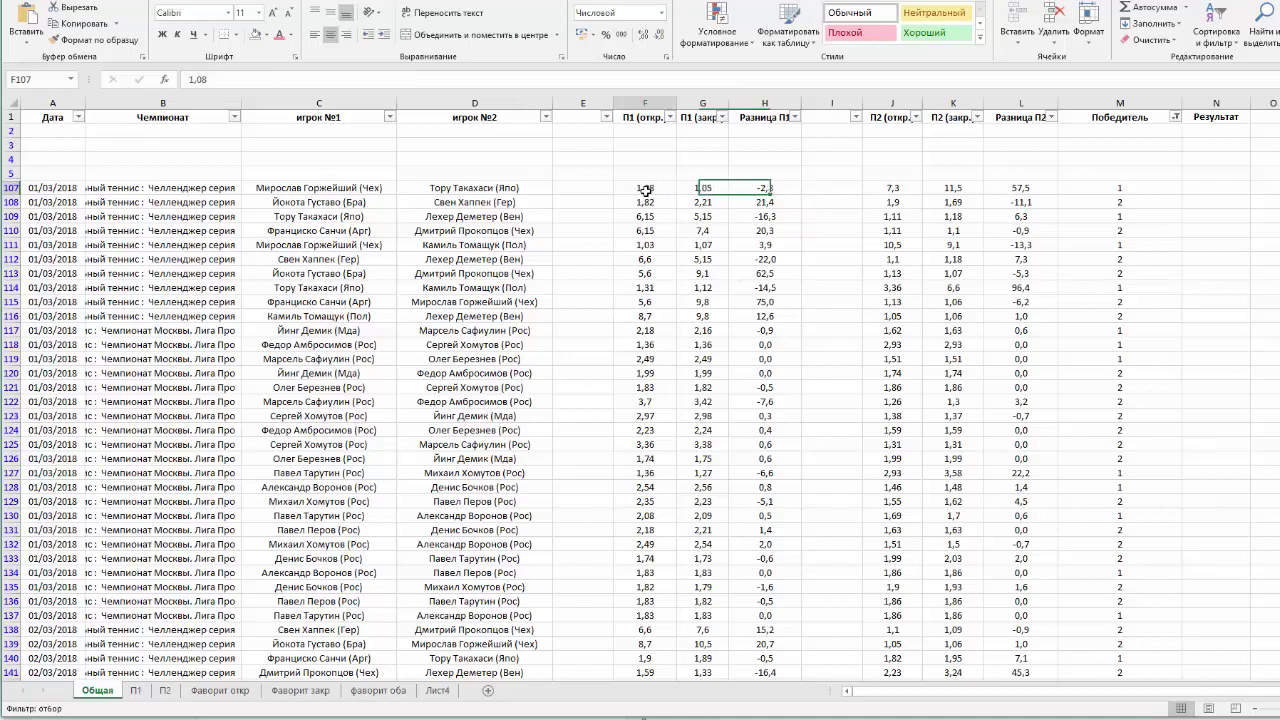
click(708, 189)
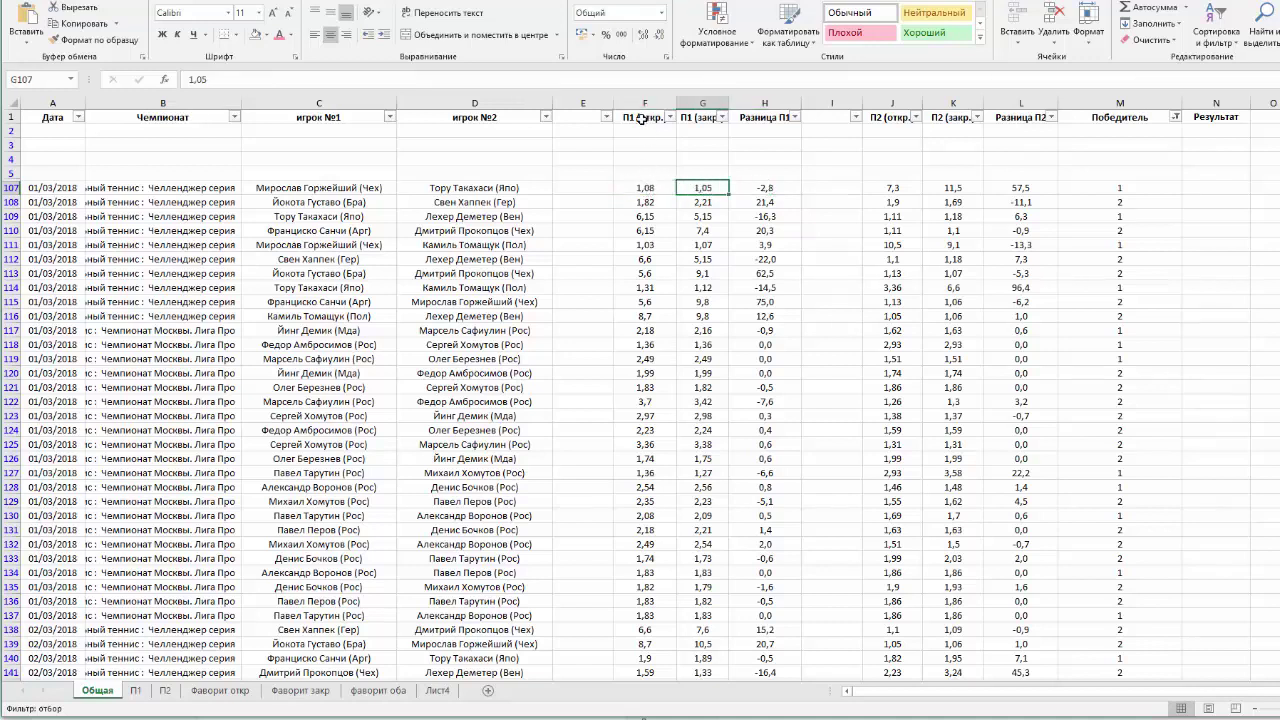
click(640, 190)
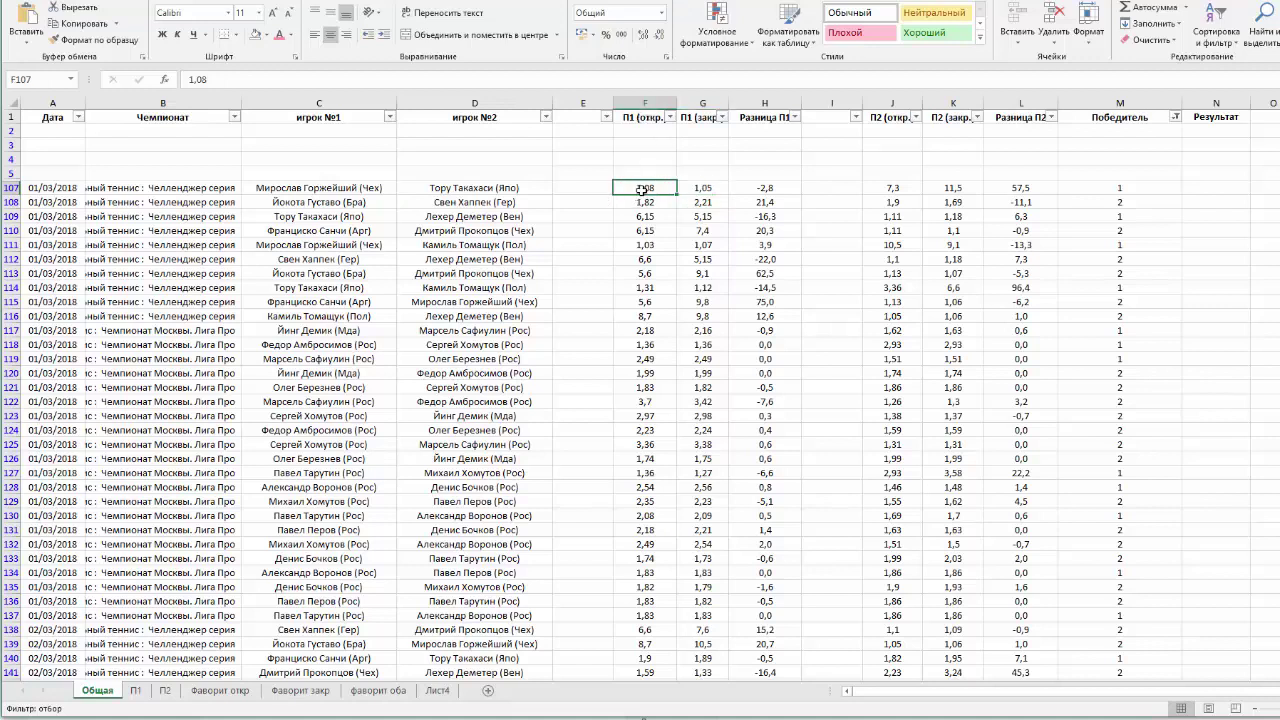
click(707, 189)
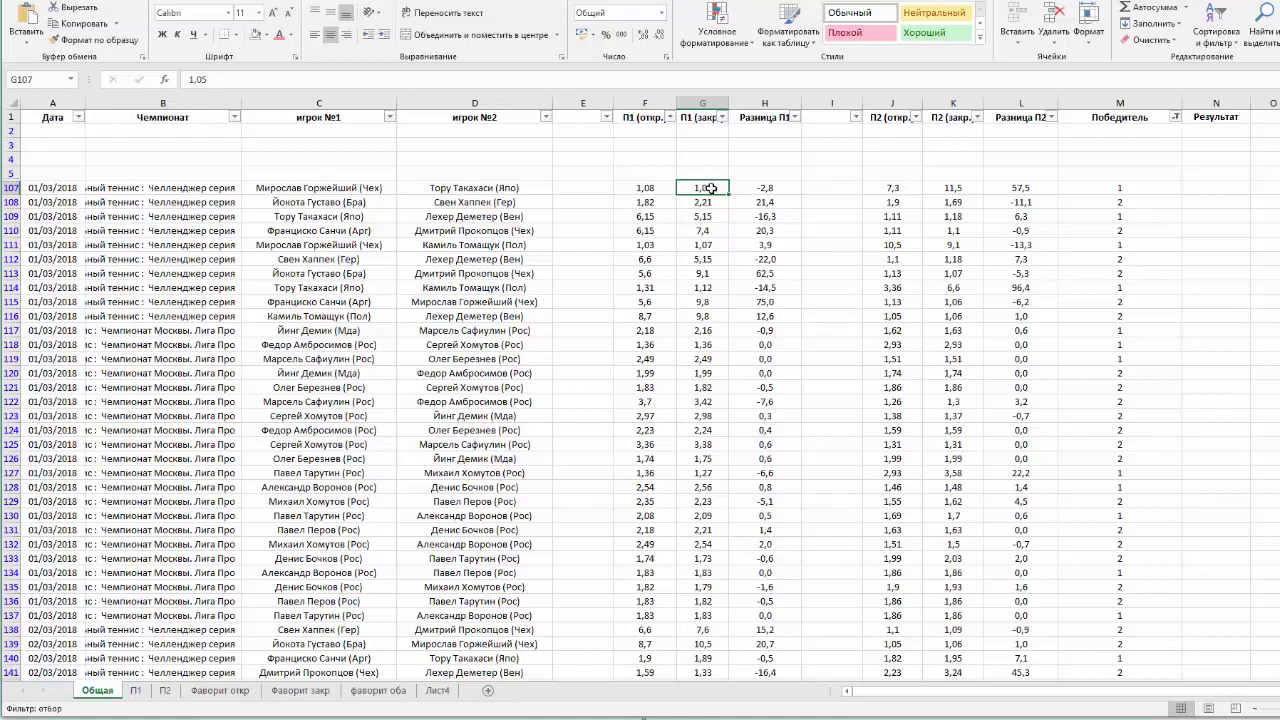
click(774, 190)
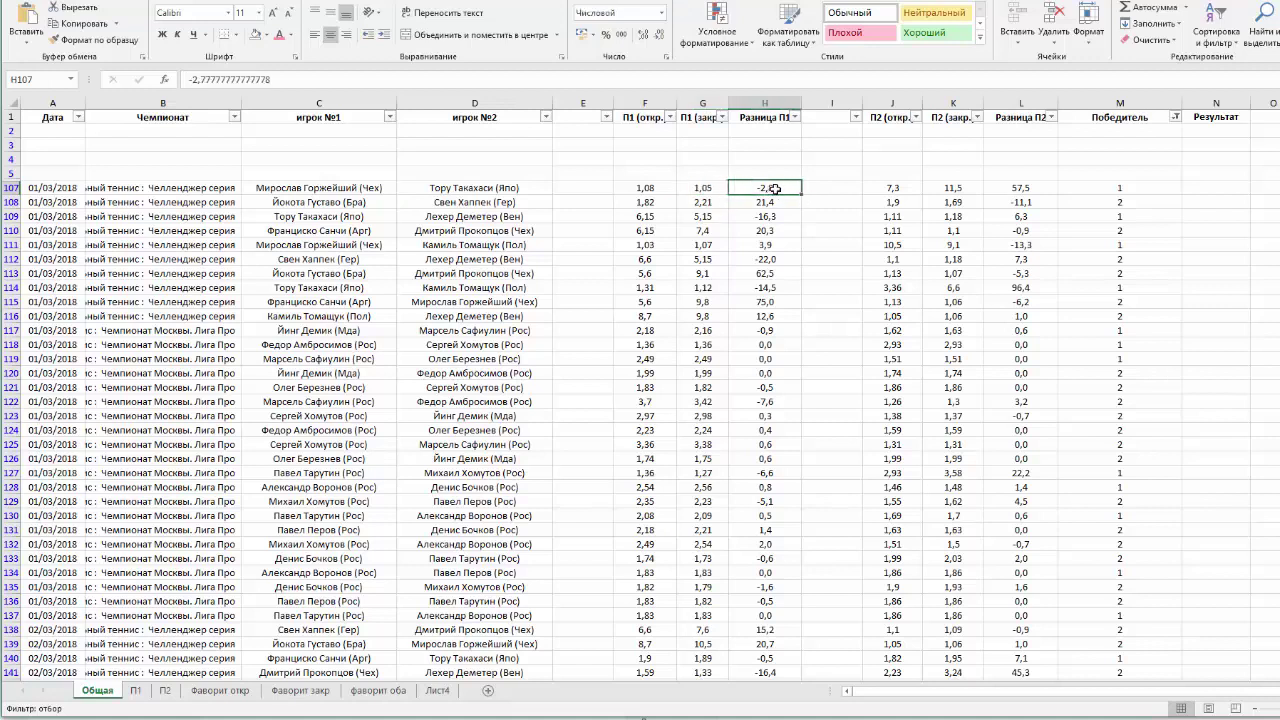
Step: Examine the second player's opening odds, closing odds and percentage difference in row 107, columns J to L
click(899, 187)
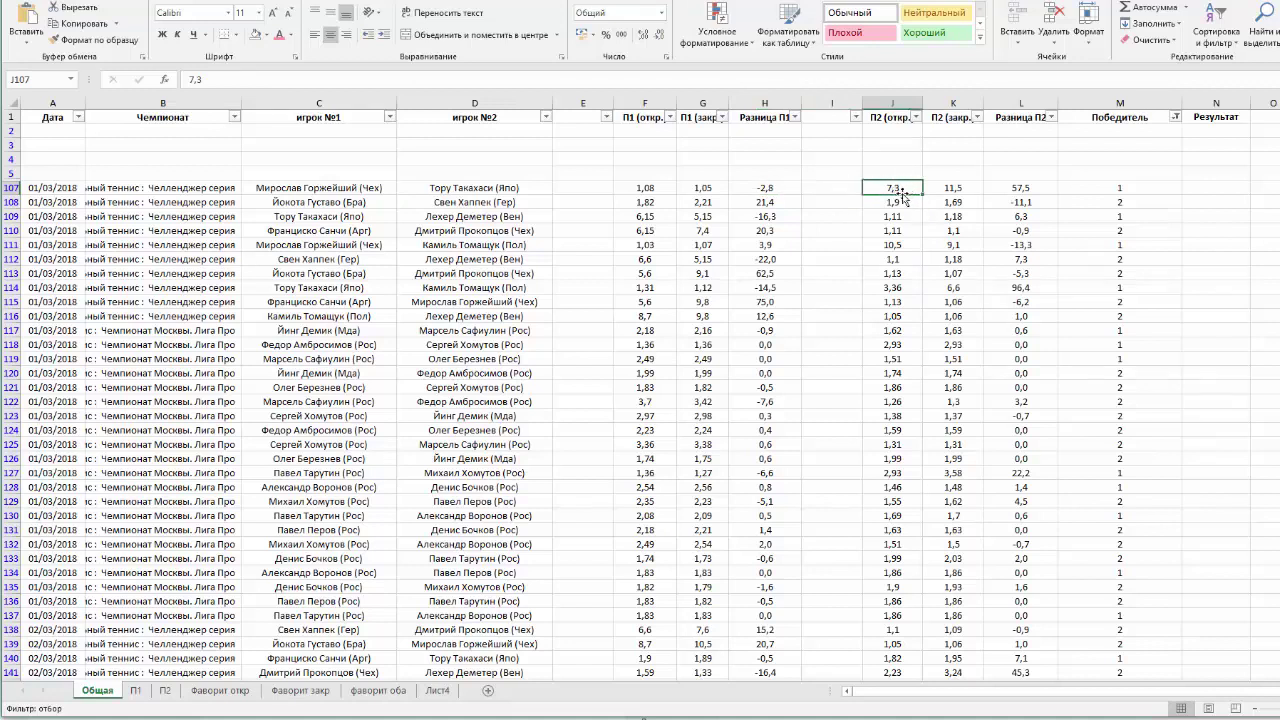
click(954, 188)
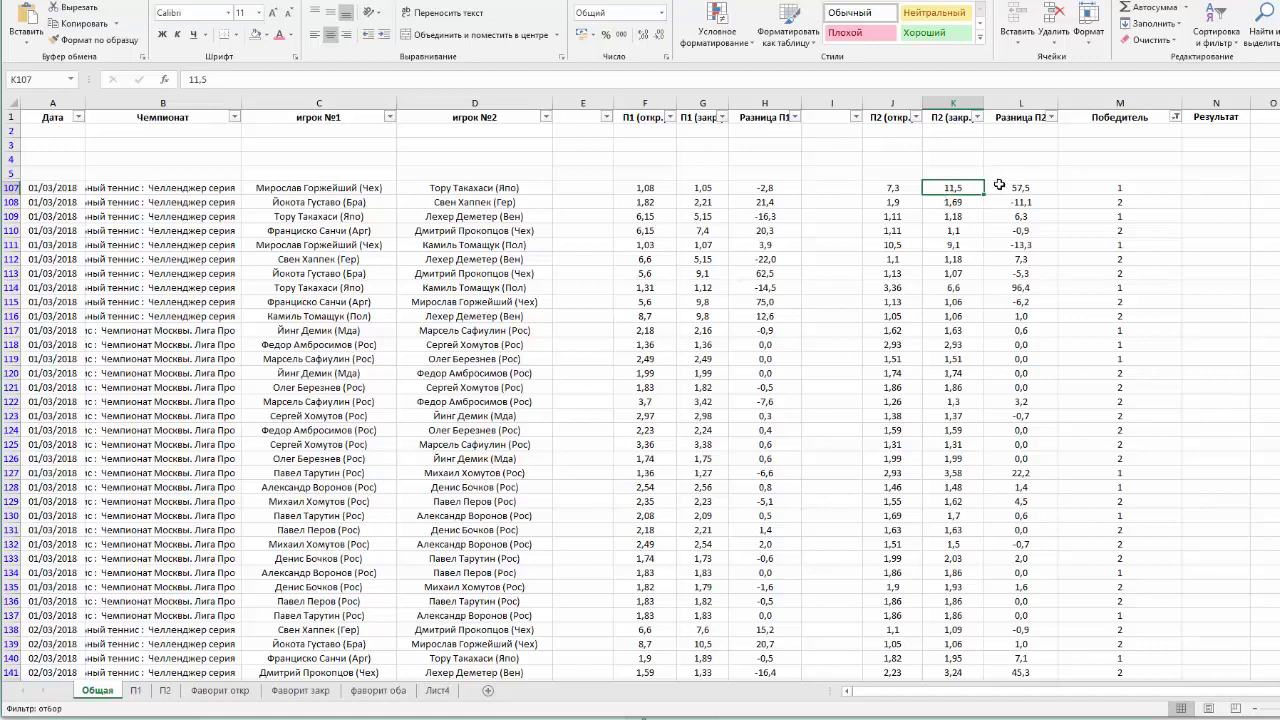
click(1030, 188)
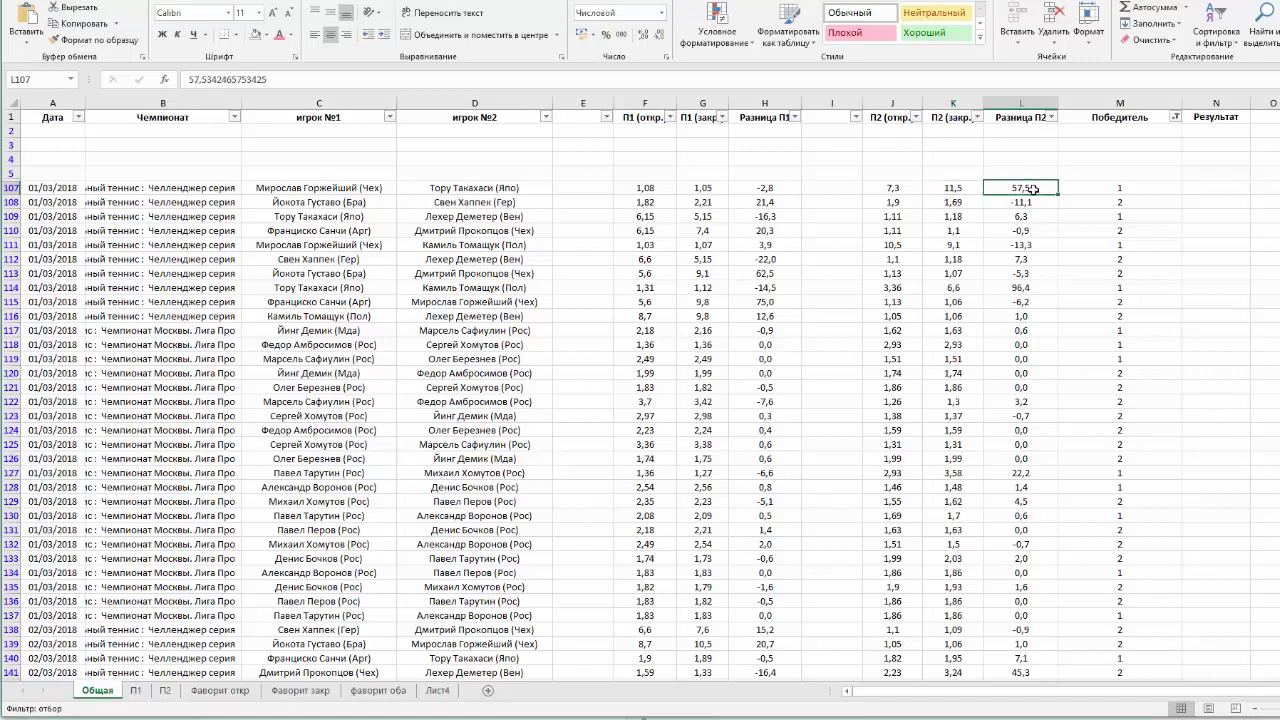
Step: Compare the opening and closing odds of П1 with those of П2 in row 107
click(660, 188)
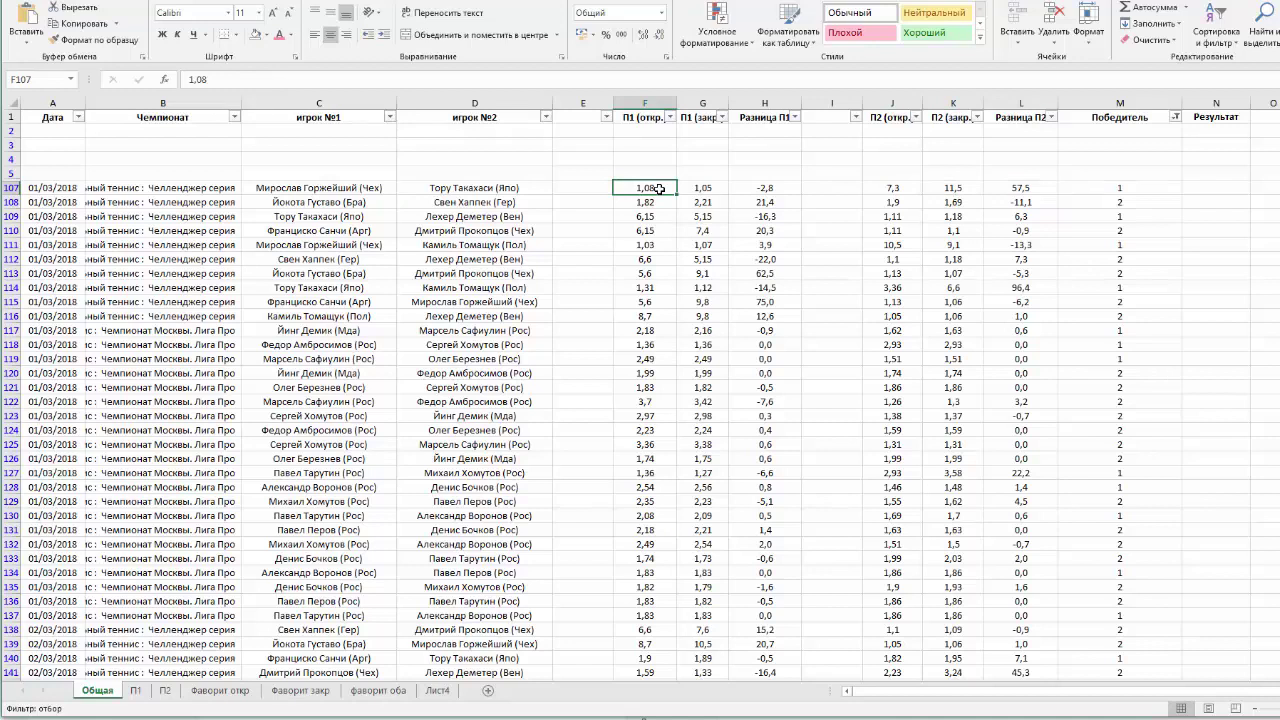
click(660, 211)
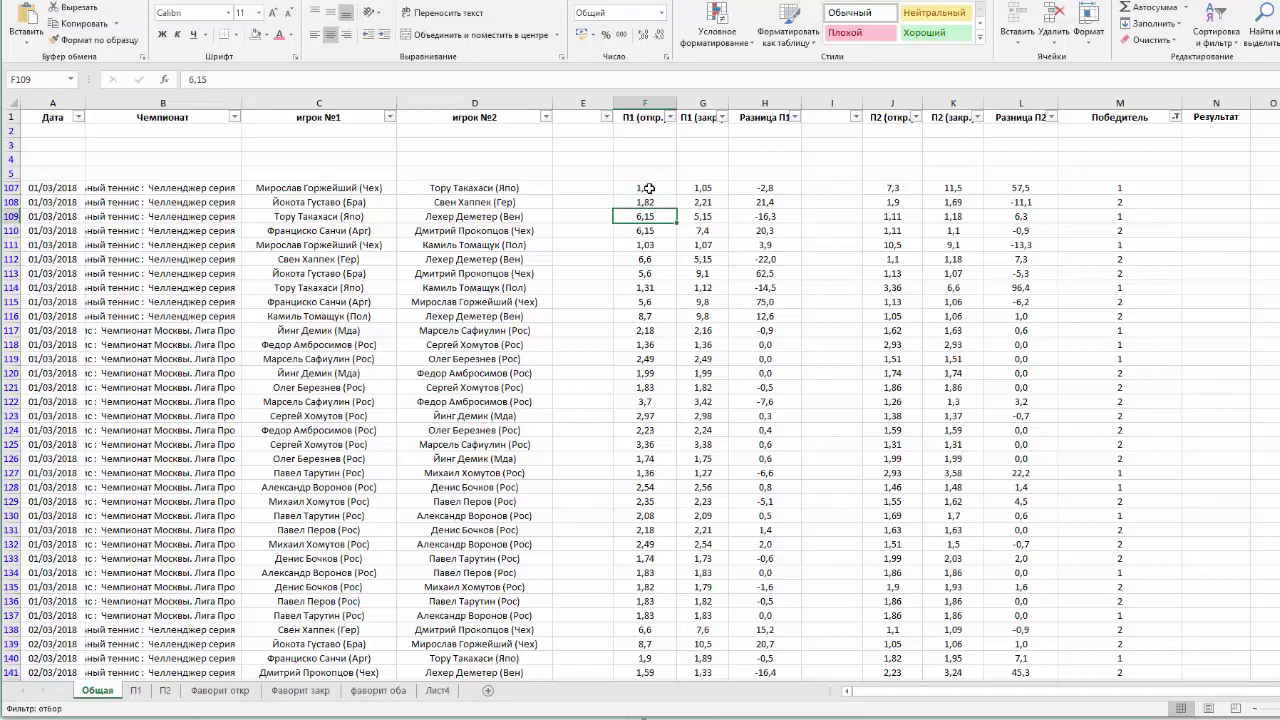
click(652, 186)
click(695, 188)
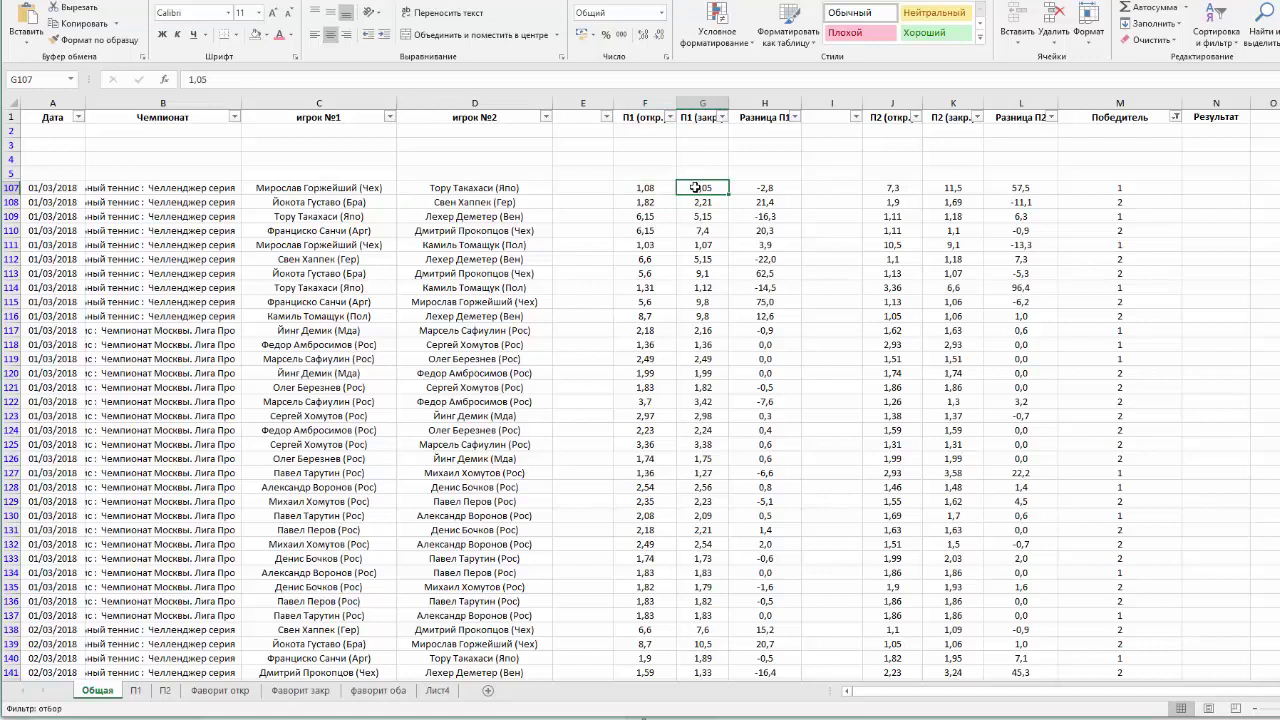
click(916, 188)
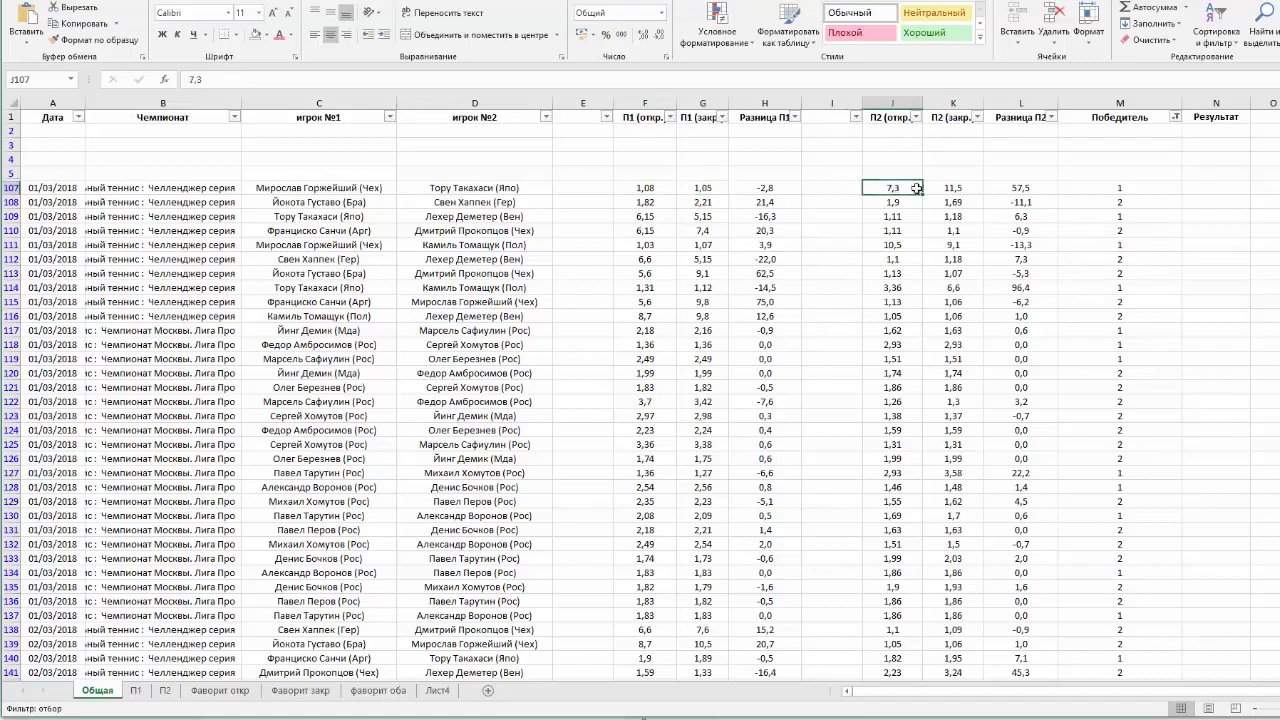
click(946, 188)
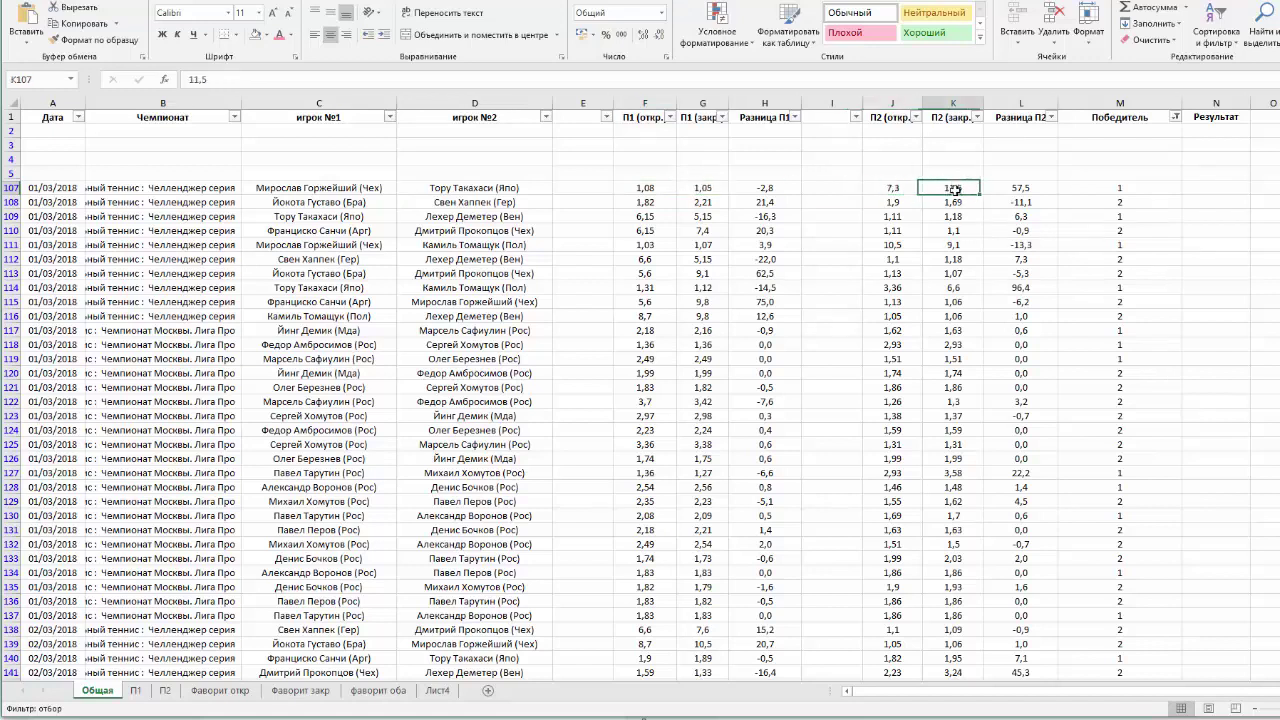
Step: Trace how the Разница П2 value in row 107 relates to the П2 opening and closing odds
click(893, 121)
click(906, 186)
click(955, 191)
click(1025, 190)
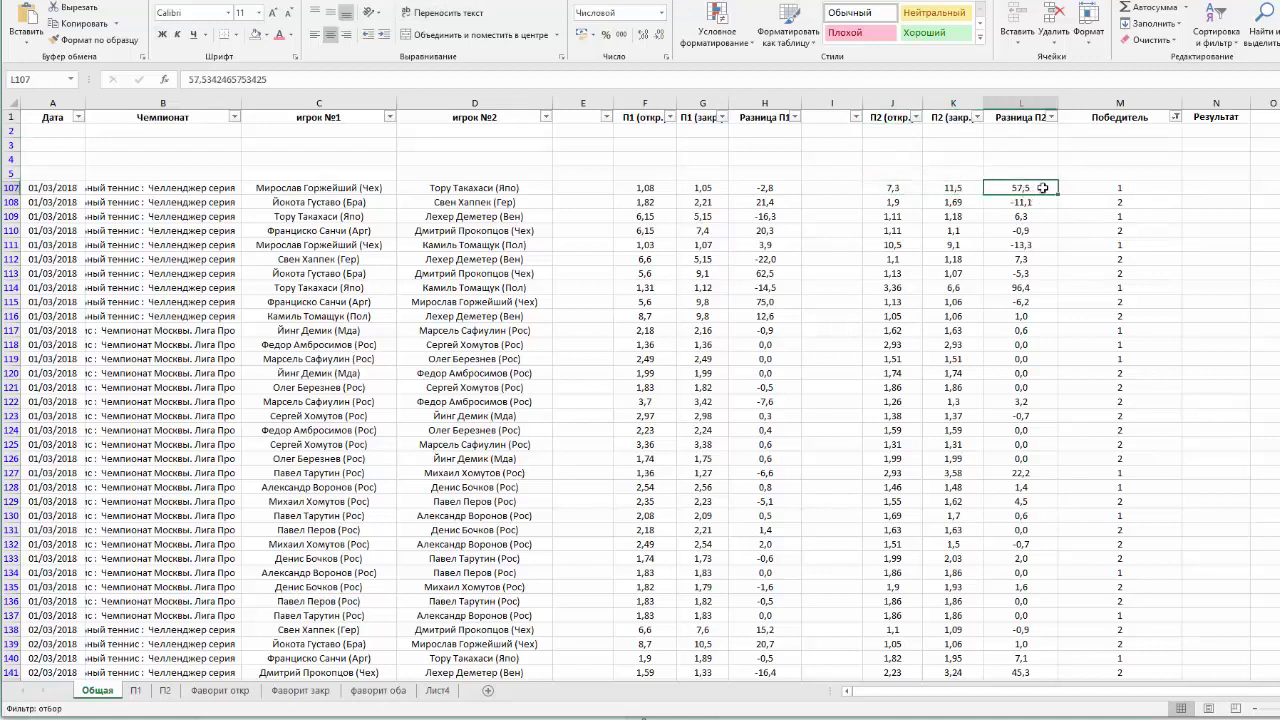
click(890, 188)
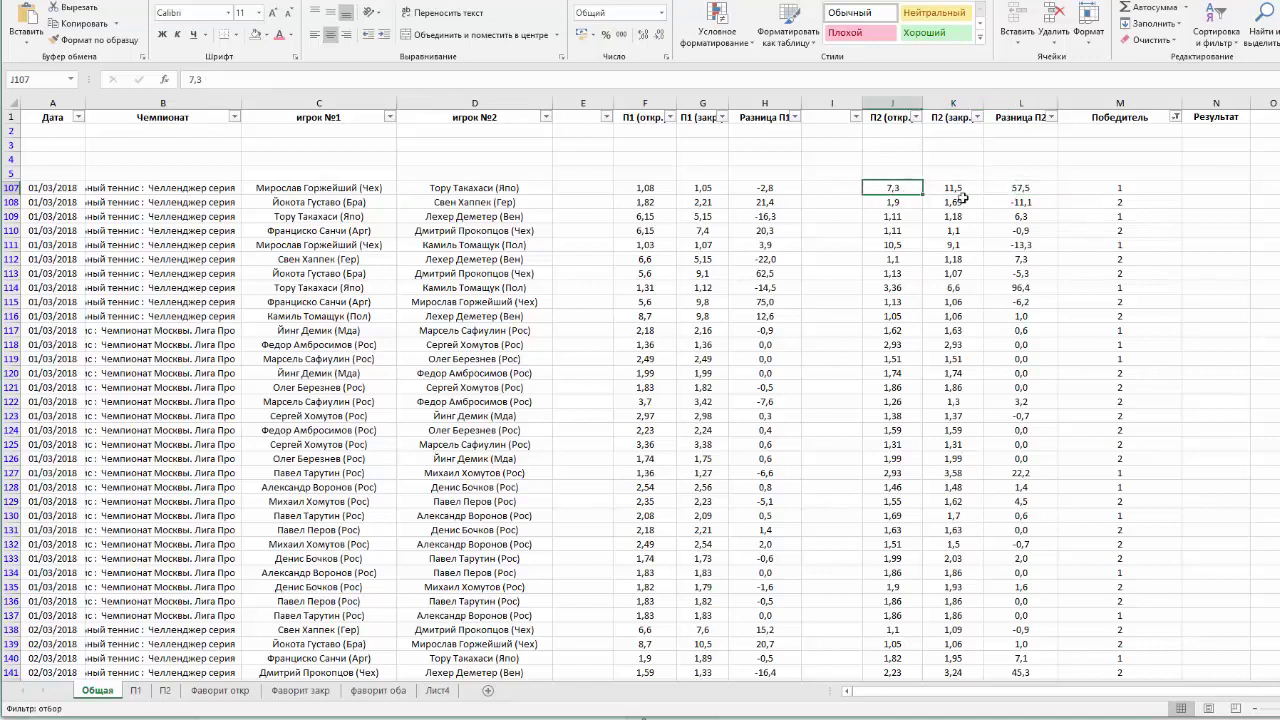
click(953, 189)
Step: Check the Победитель value in row 107 against the П1 opening and closing odds
click(1120, 189)
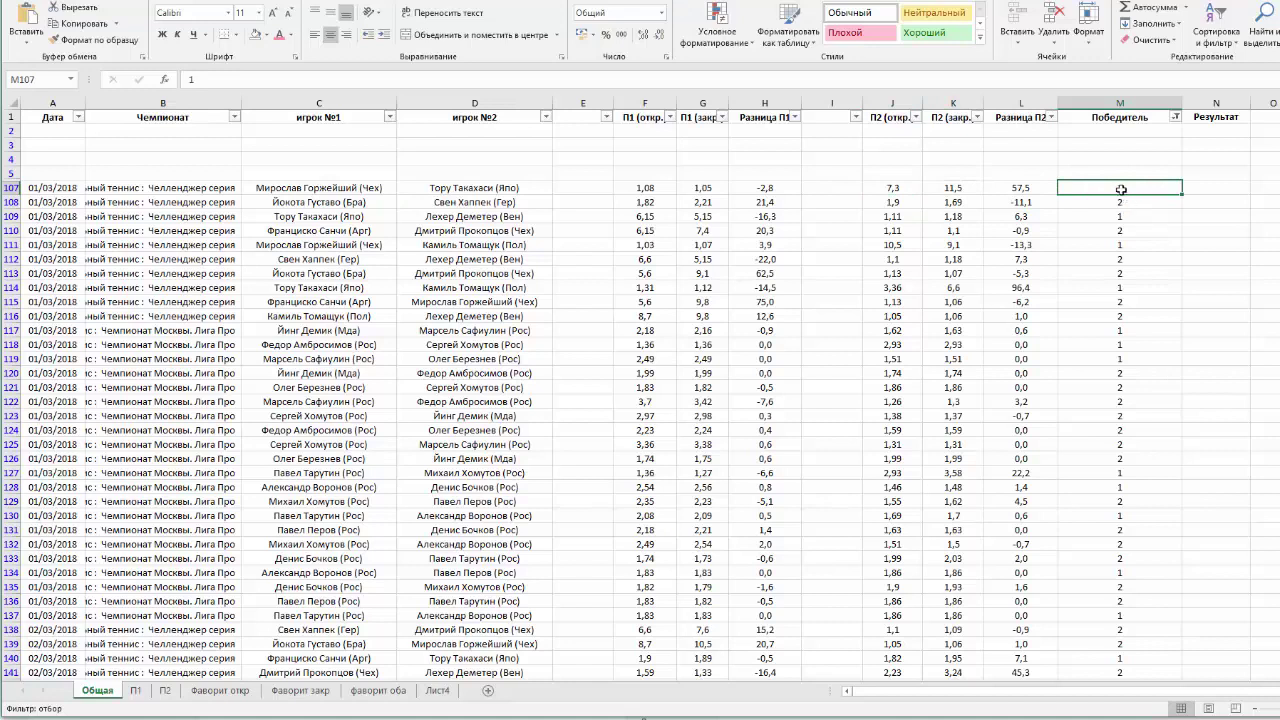
click(645, 190)
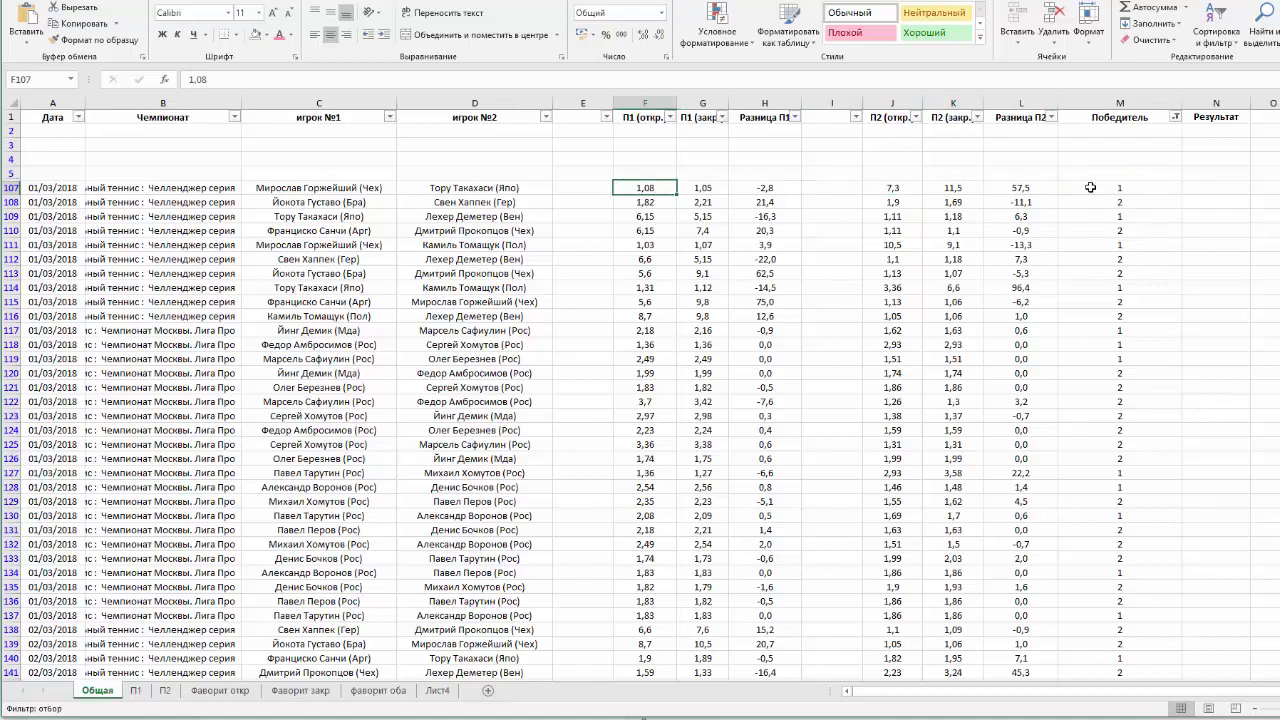
click(704, 188)
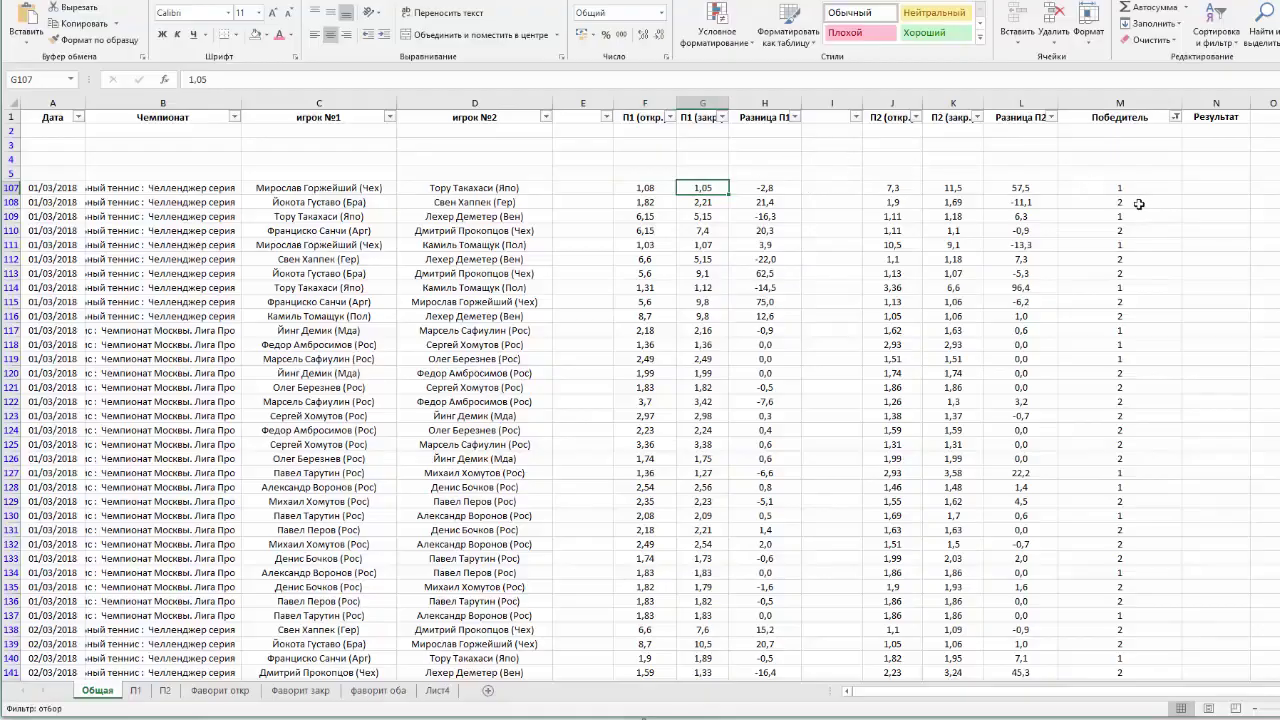
Step: Skim the match list on the Общая sheet and check the record count of the whole Победитель column
scroll(878, 346, down, 20)
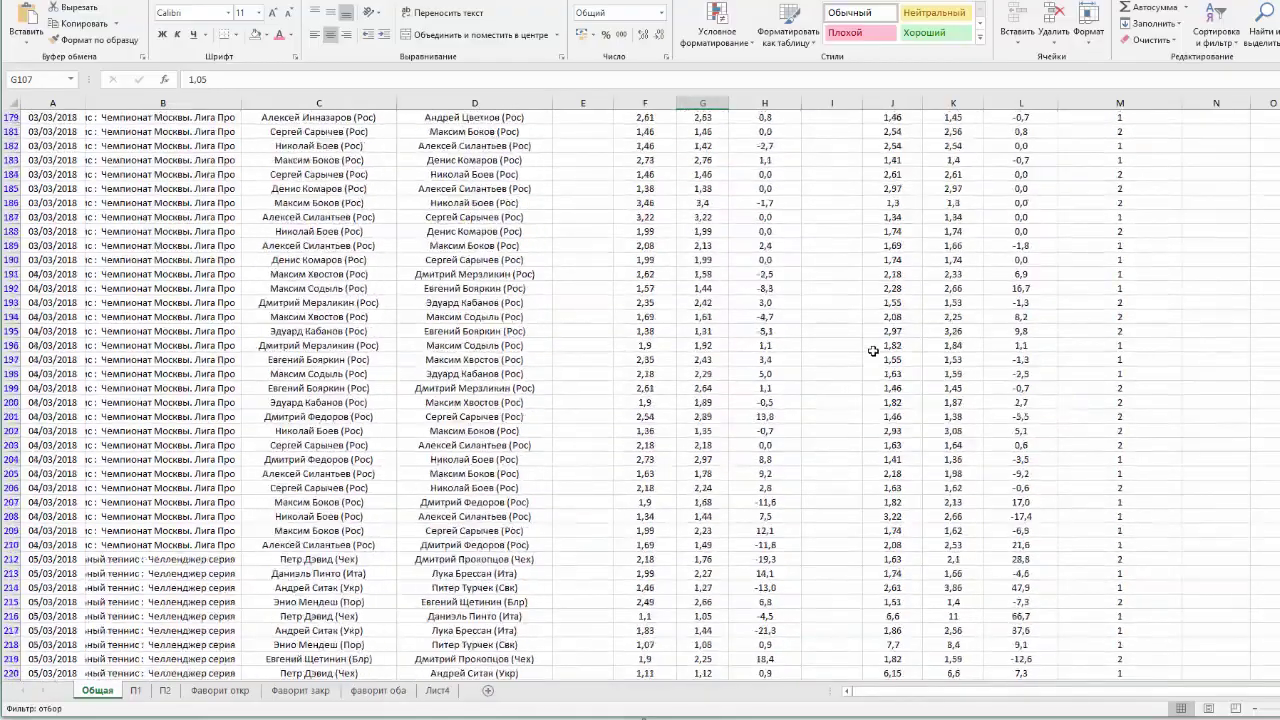
scroll(873, 351, up, 20)
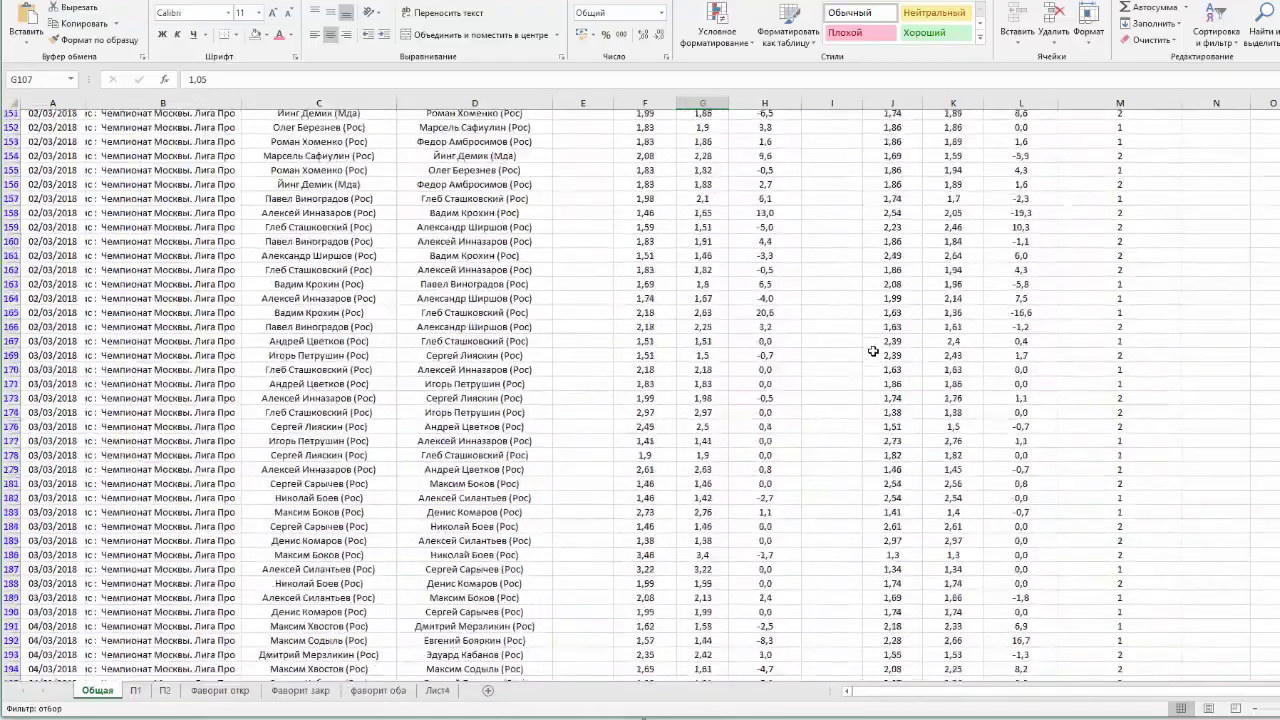
scroll(873, 351, up, 1)
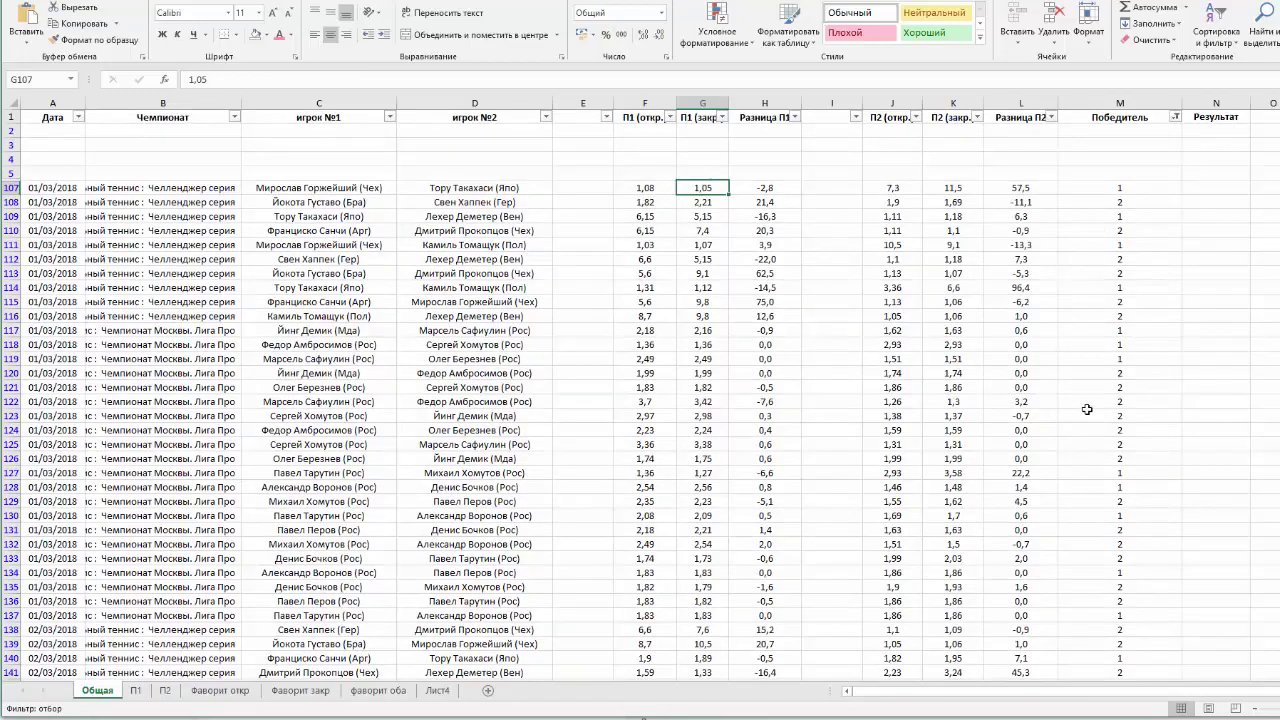
click(1122, 104)
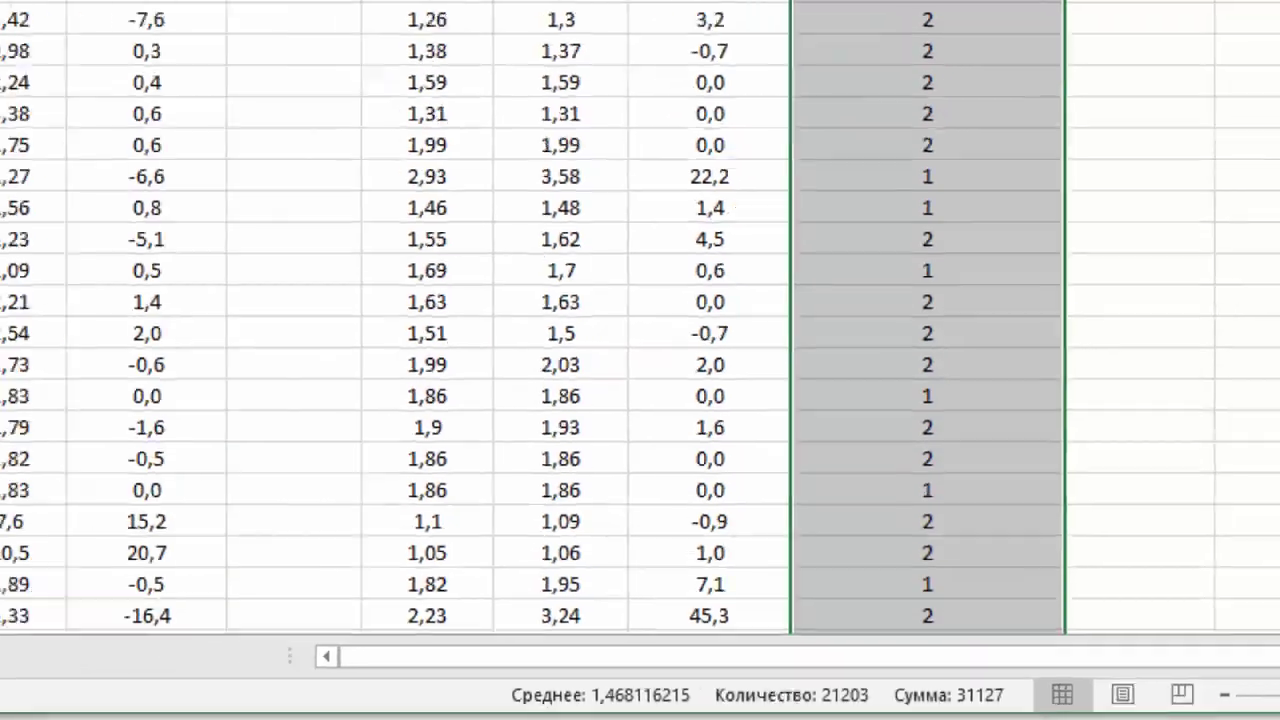
click(1215, 259)
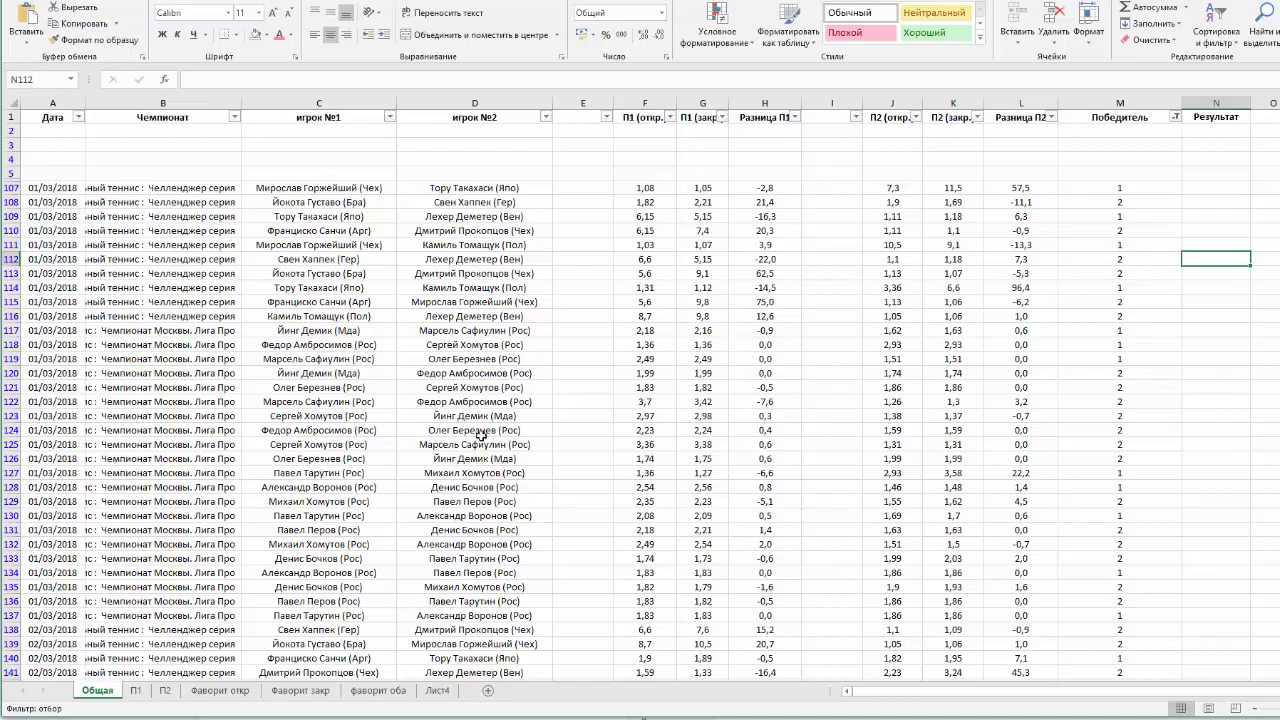
Step: Open the П1 sheet and select the empty cell L2 beside its match table
click(136, 691)
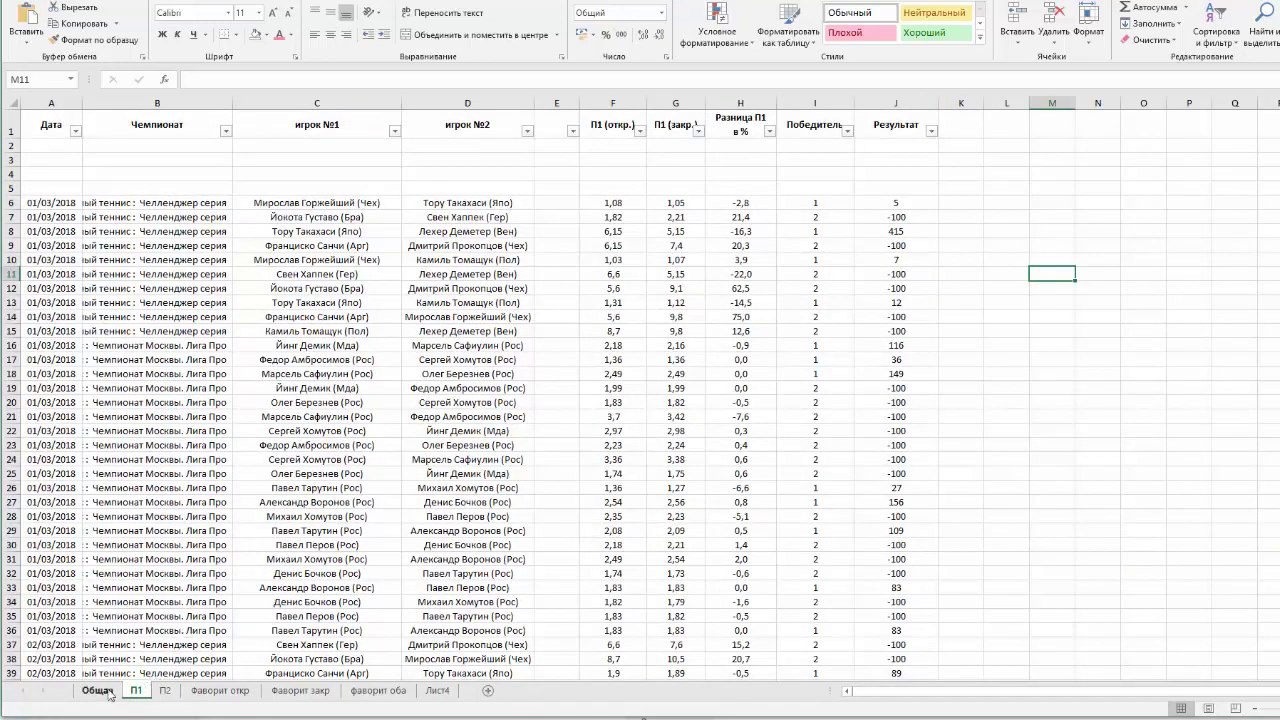
click(999, 145)
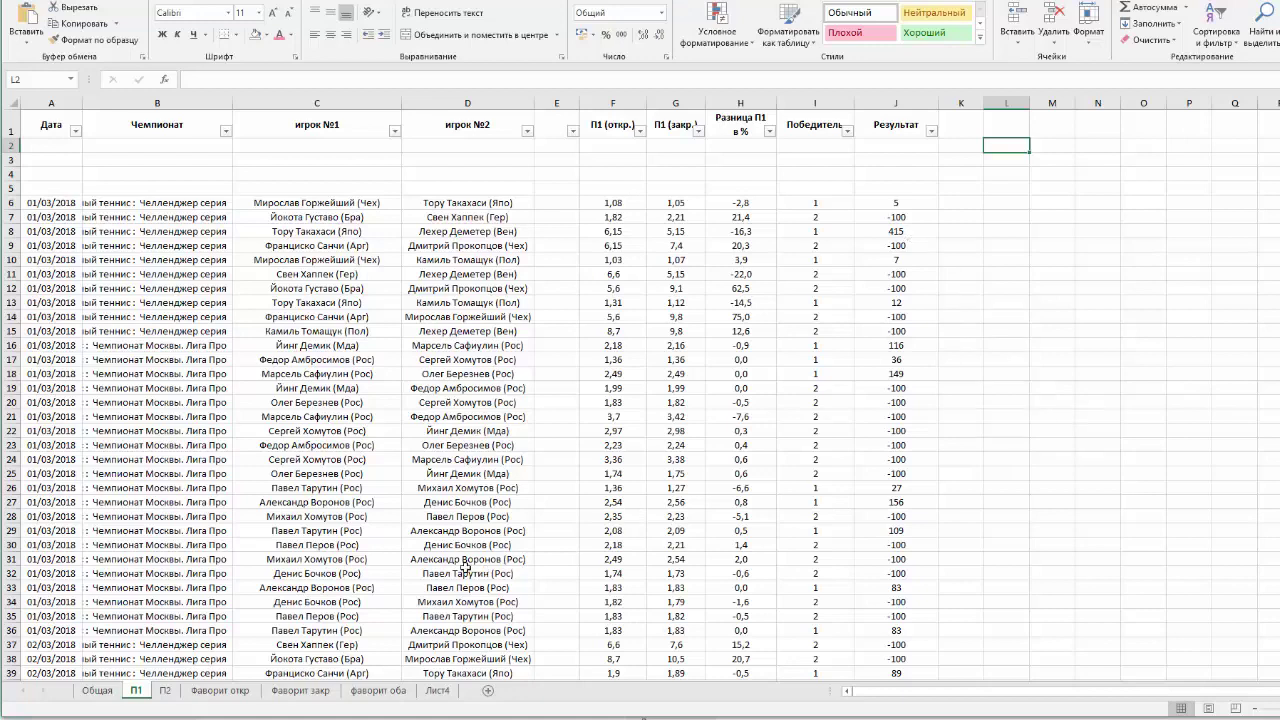
Step: Compare the table layouts of the П2 and П1 sheets, ending on the П1 sheet
click(165, 691)
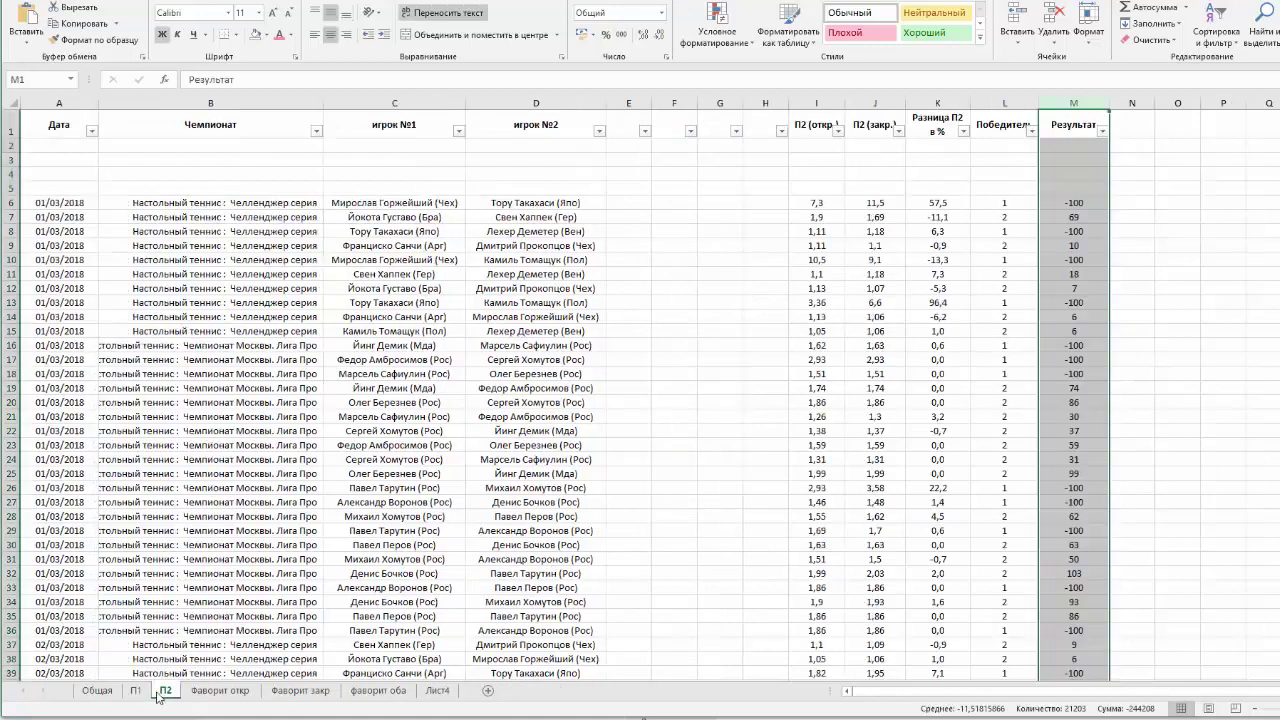
click(138, 691)
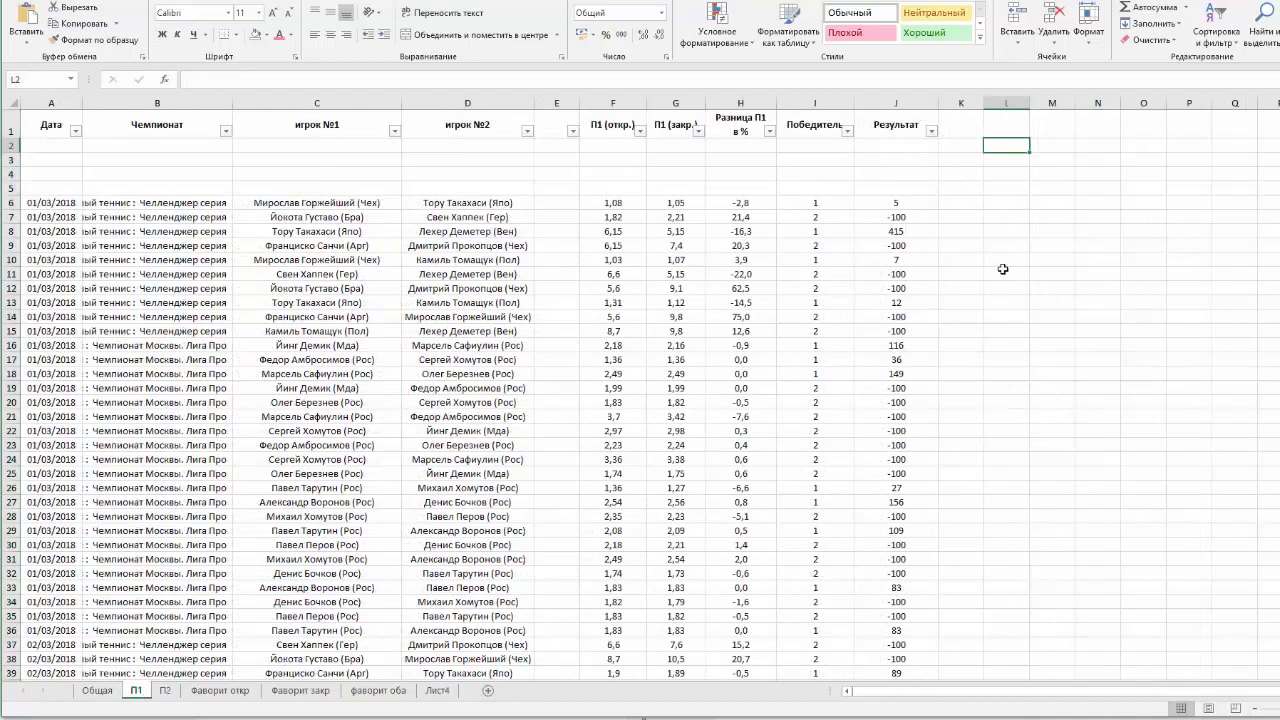
click(165, 691)
click(138, 691)
Step: Review the П1 opening odds, closing odds and percentage difference of the first match in row 6
click(614, 201)
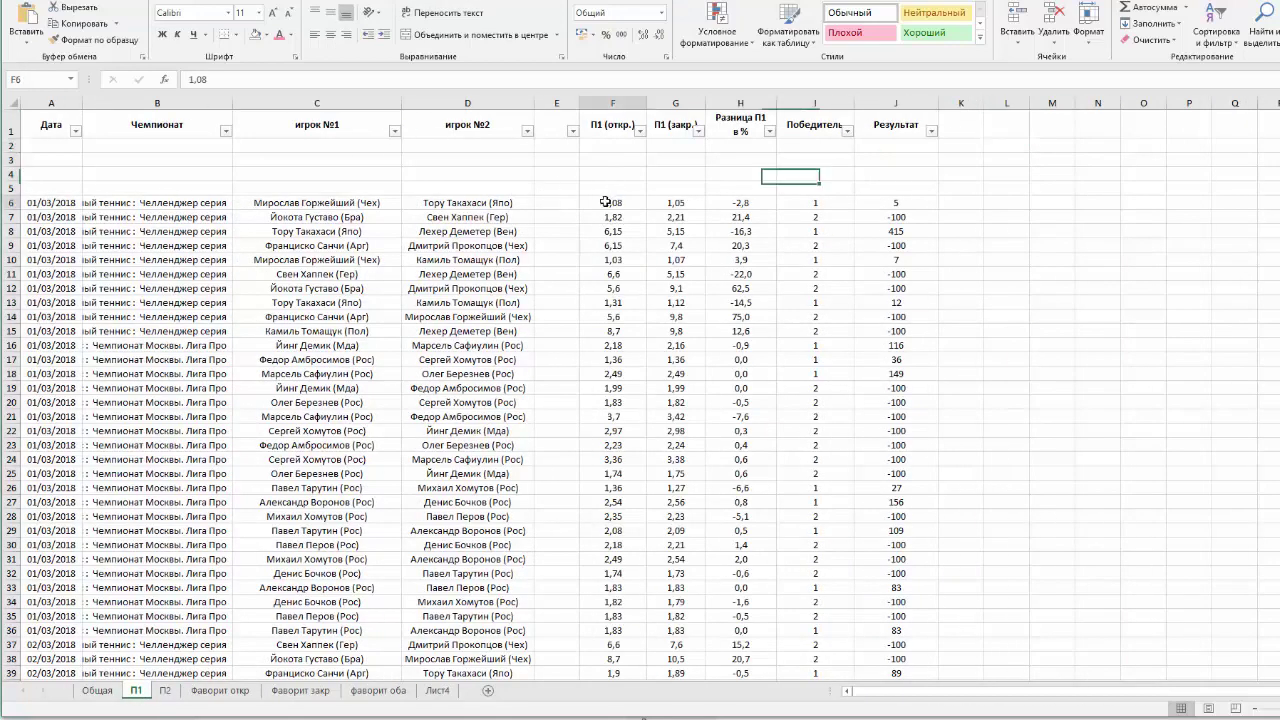
click(699, 204)
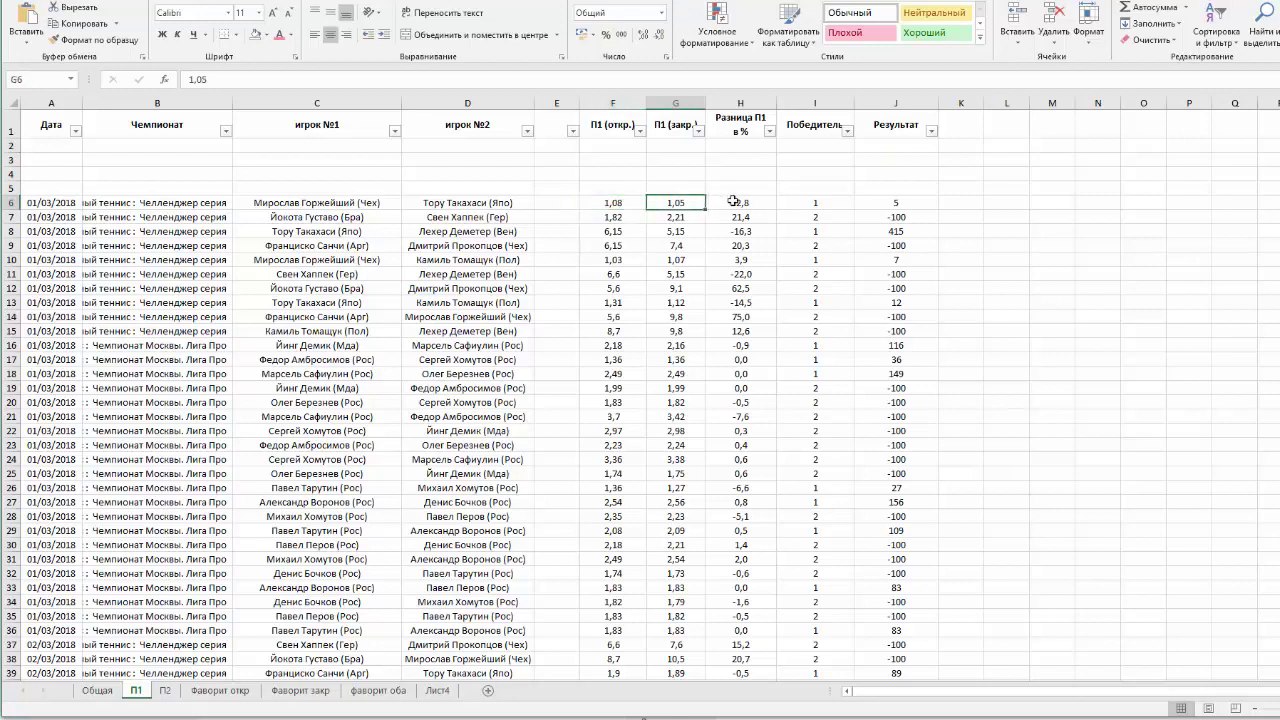
click(760, 204)
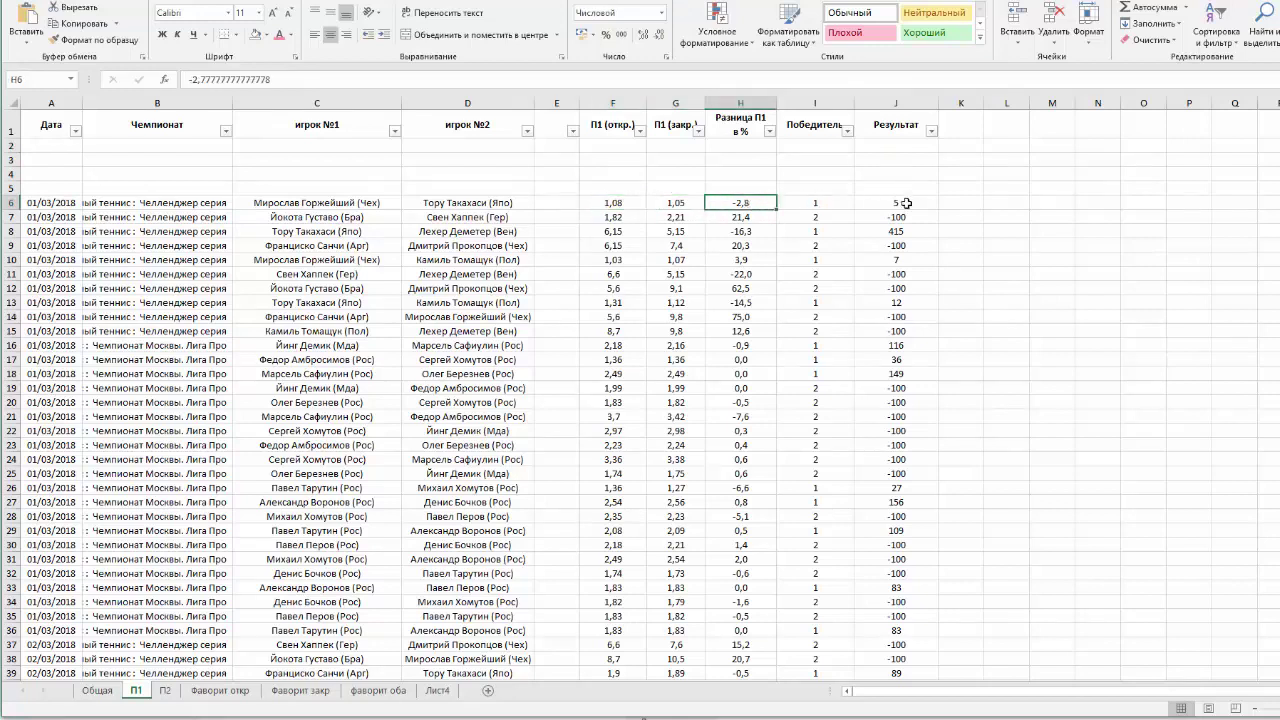
key(Right)
key(Right)
key(Right)
key(Right)
key(Down)
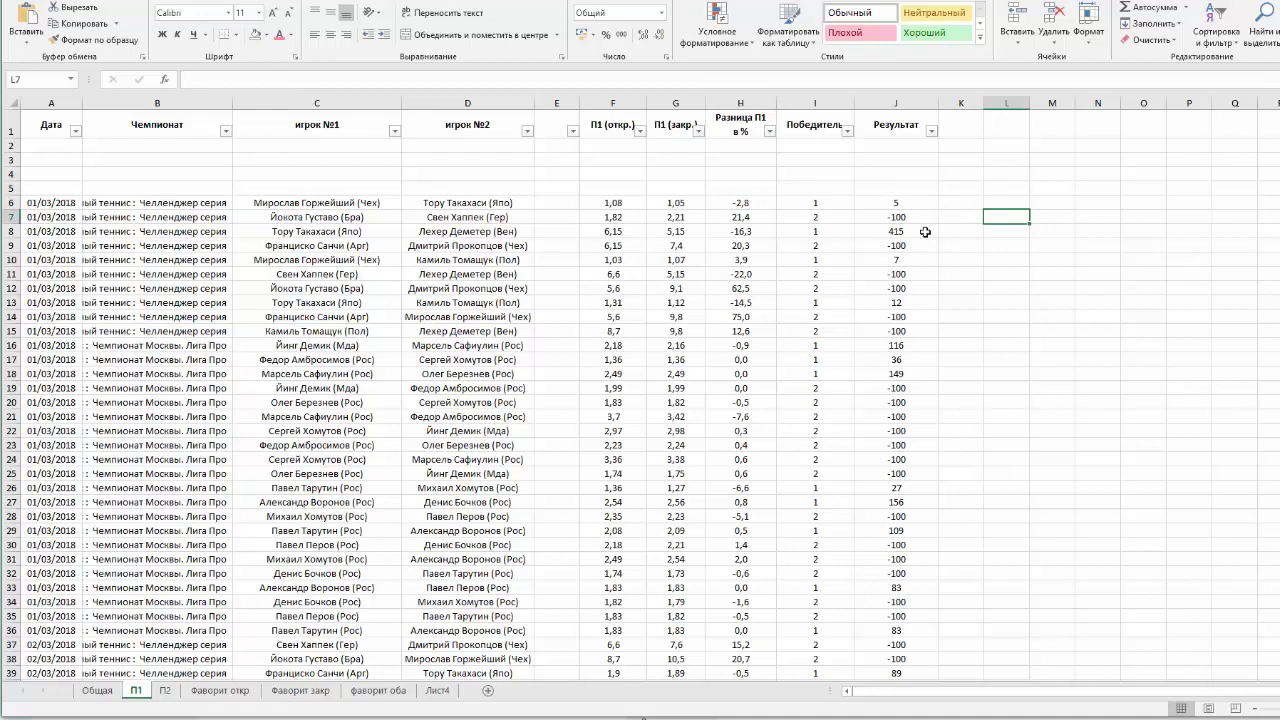
Step: Inspect the Результат formula in J6 and compare it with the opening and closing П1 odds of that match
click(905, 205)
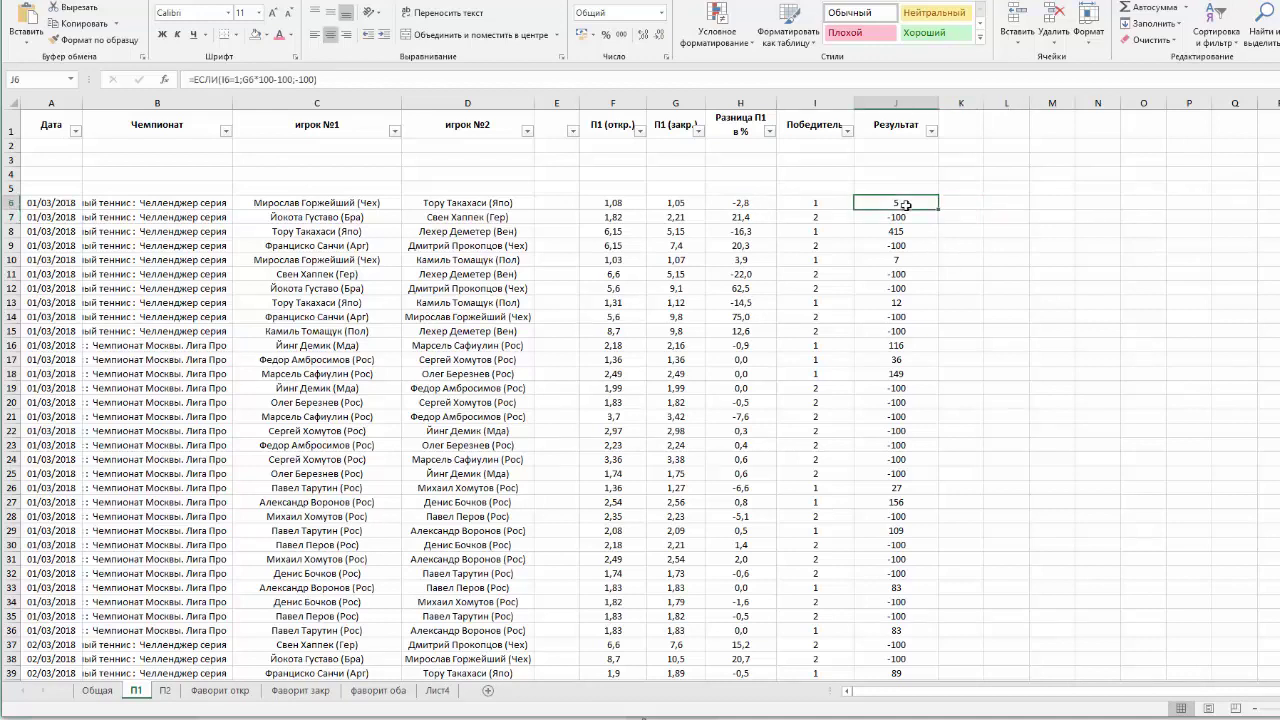
drag(917, 212, 881, 206)
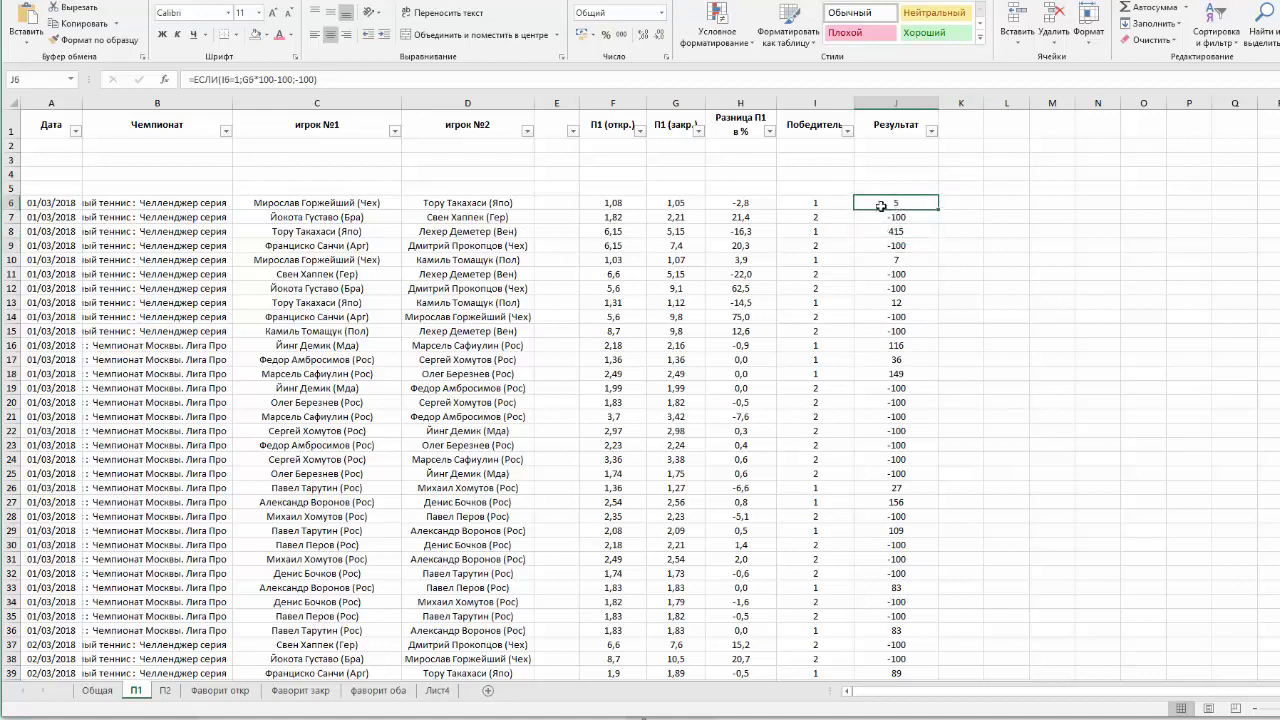
click(620, 204)
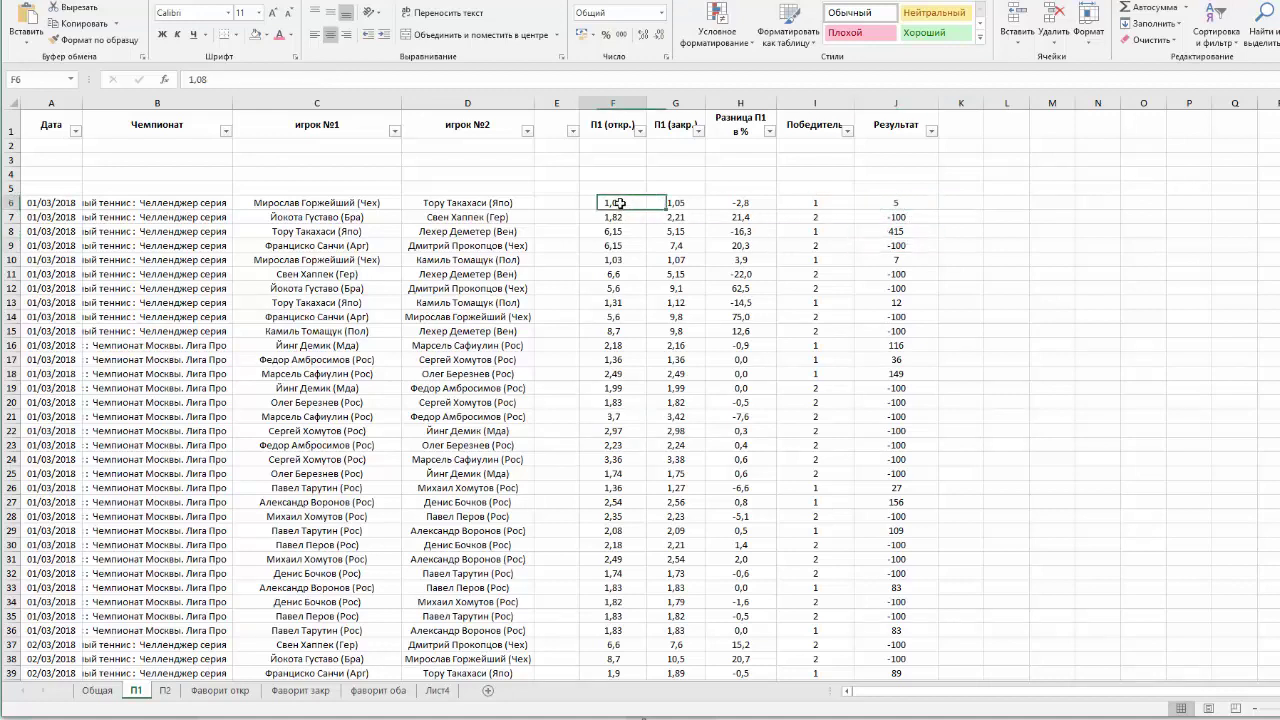
click(899, 204)
click(675, 204)
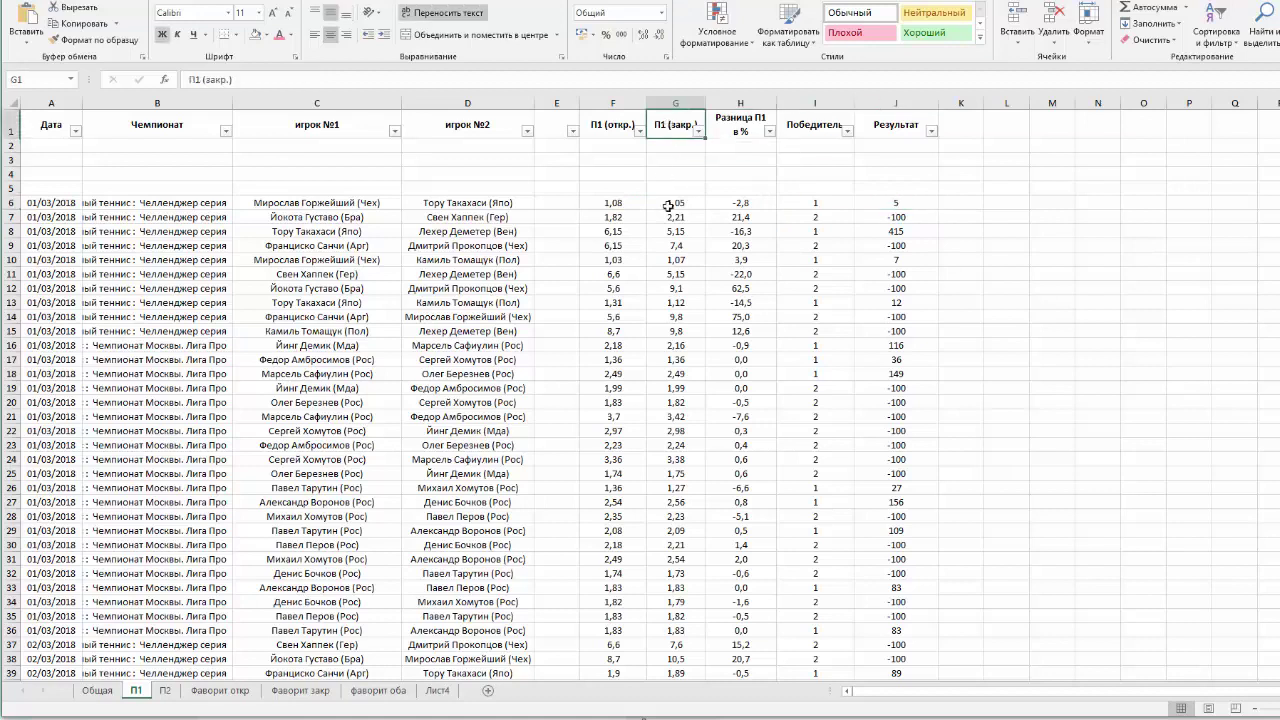
click(899, 204)
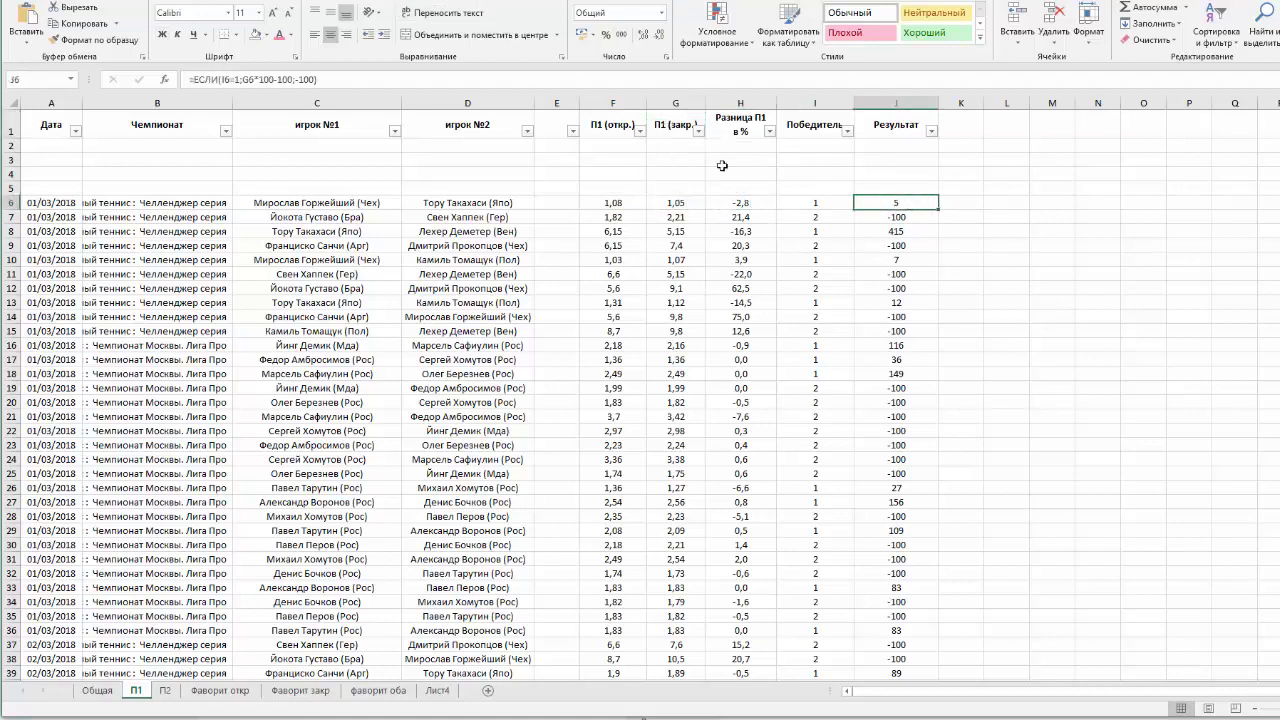
Step: Trace how the row 6 Результат value depends on the П1 closing odds and the Победитель value
click(675, 198)
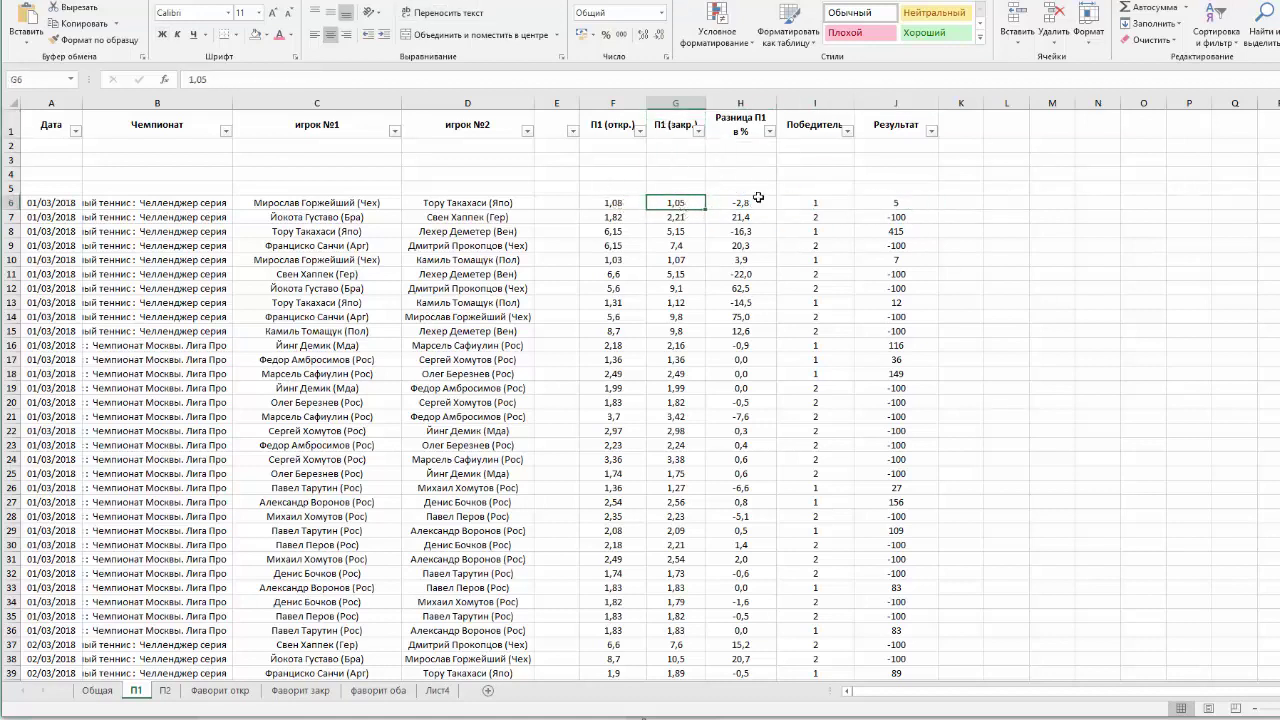
click(897, 204)
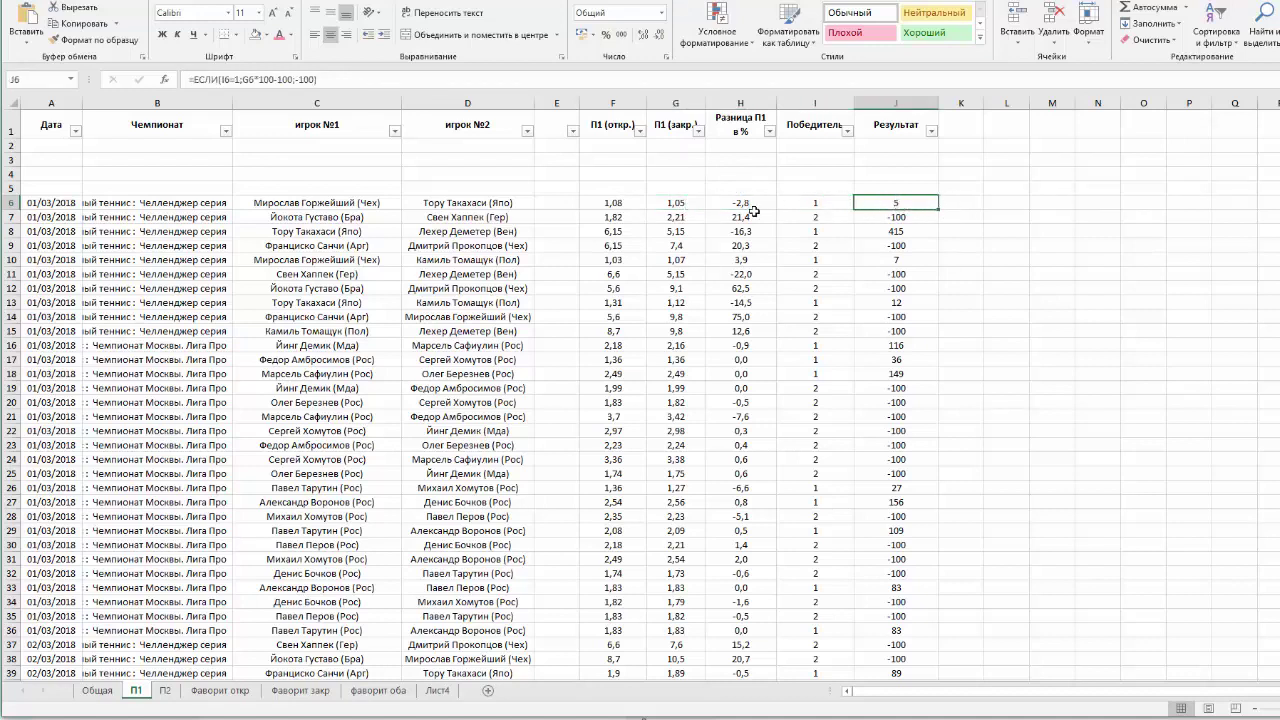
click(675, 203)
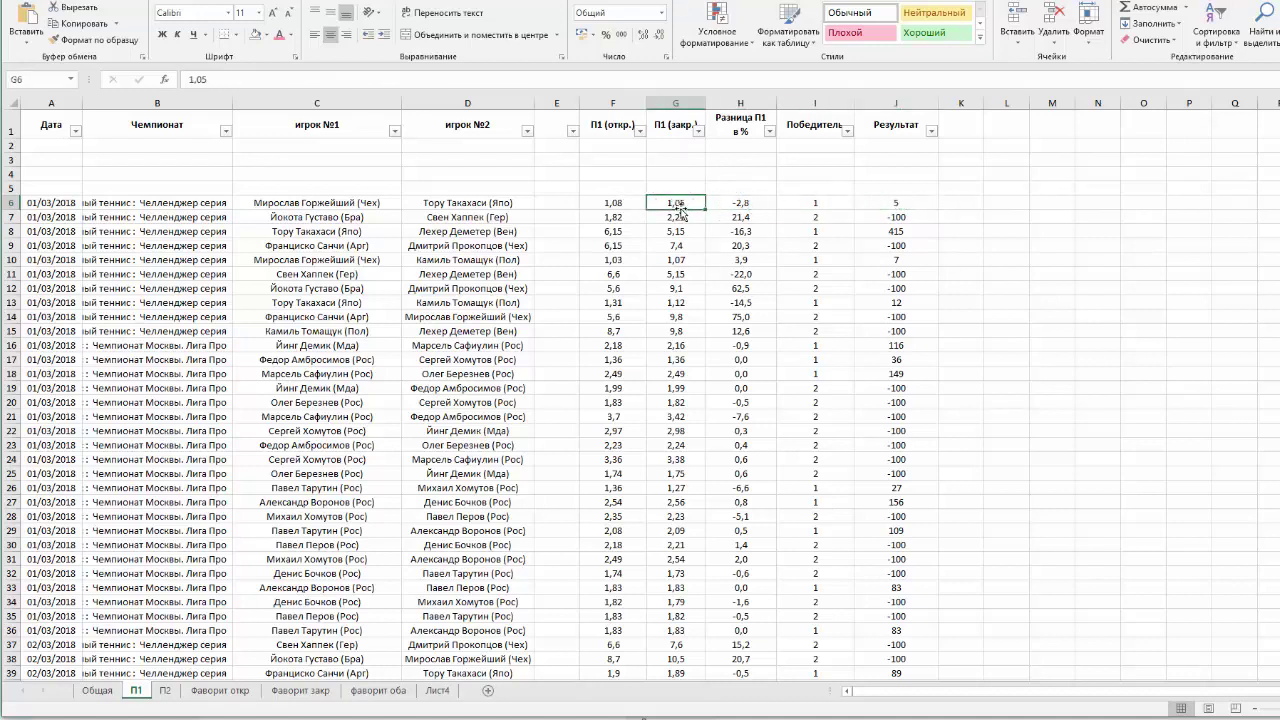
click(817, 204)
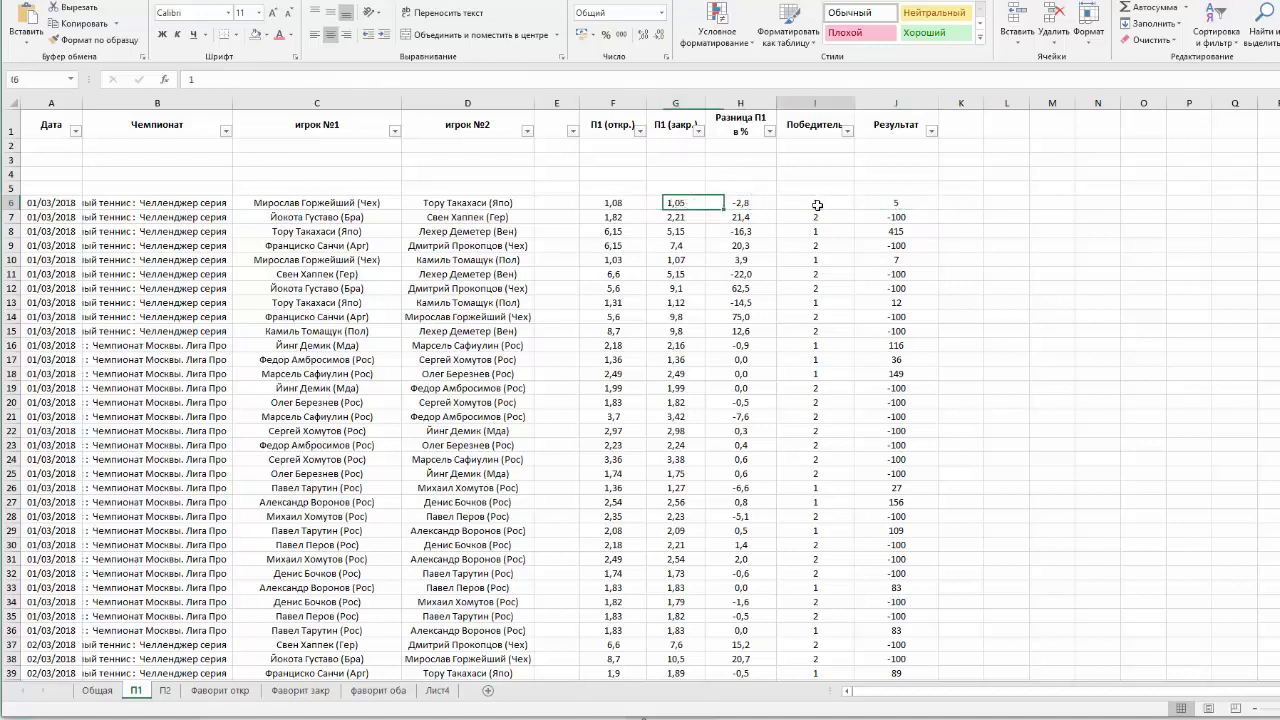
click(897, 204)
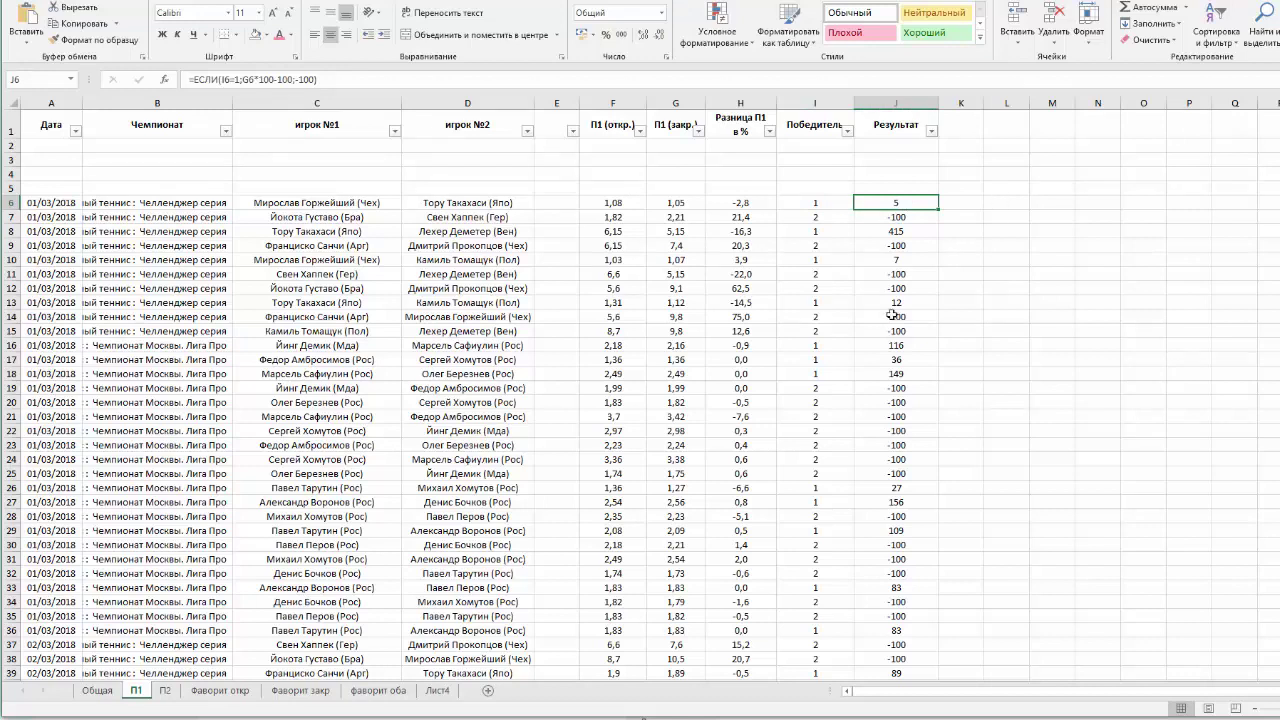
Step: Recheck row 6 from the П1 closing odds through the Победитель value to the Результат formula
key(Left)
key(Left)
key(Left)
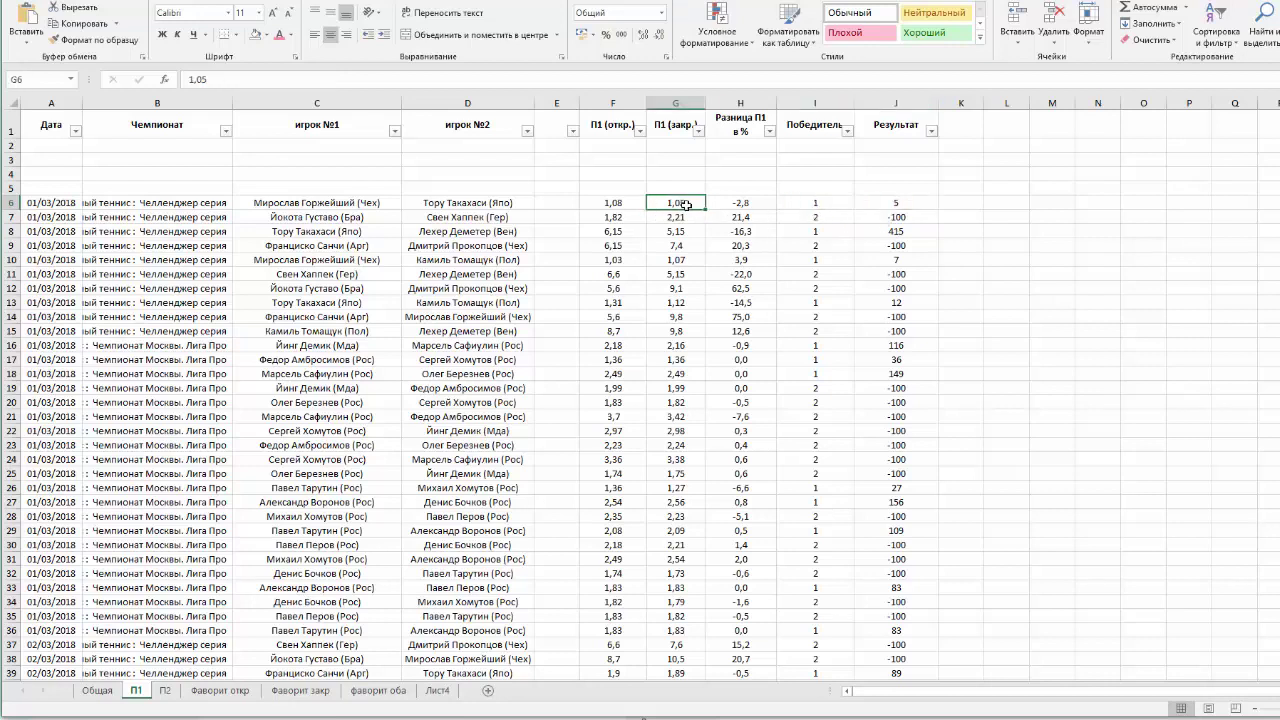
key(Right)
key(Right)
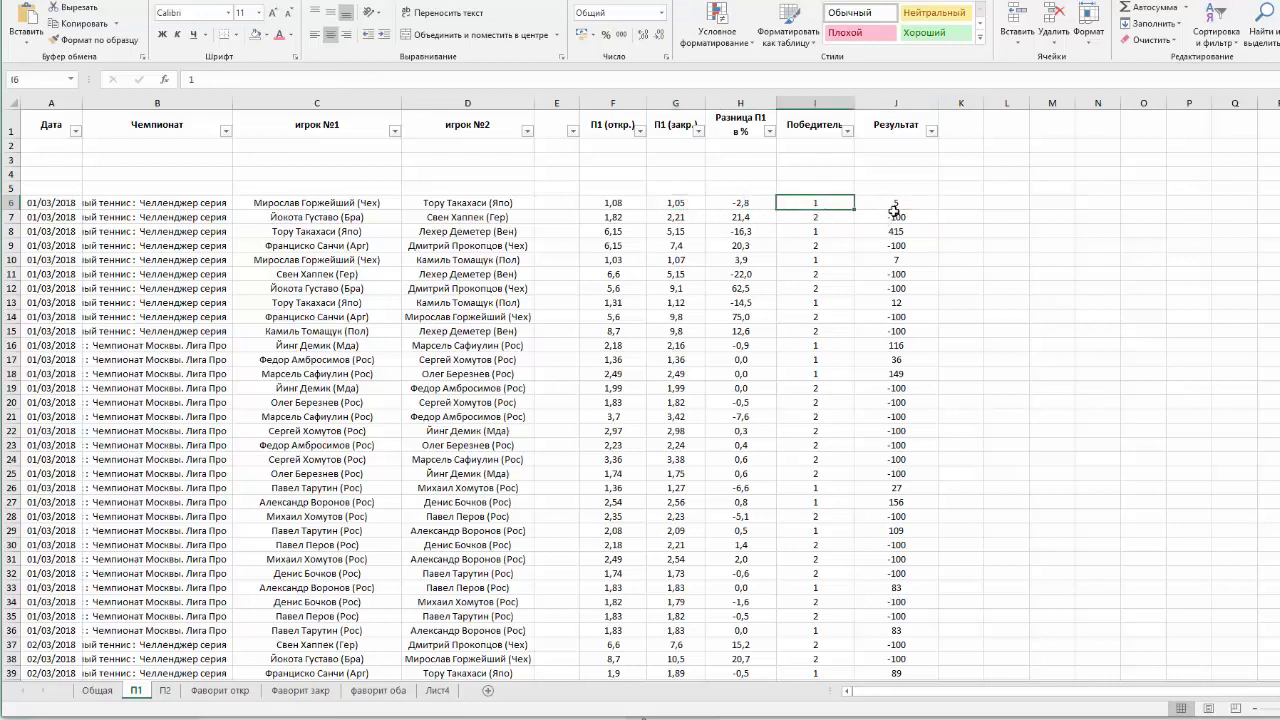
key(Right)
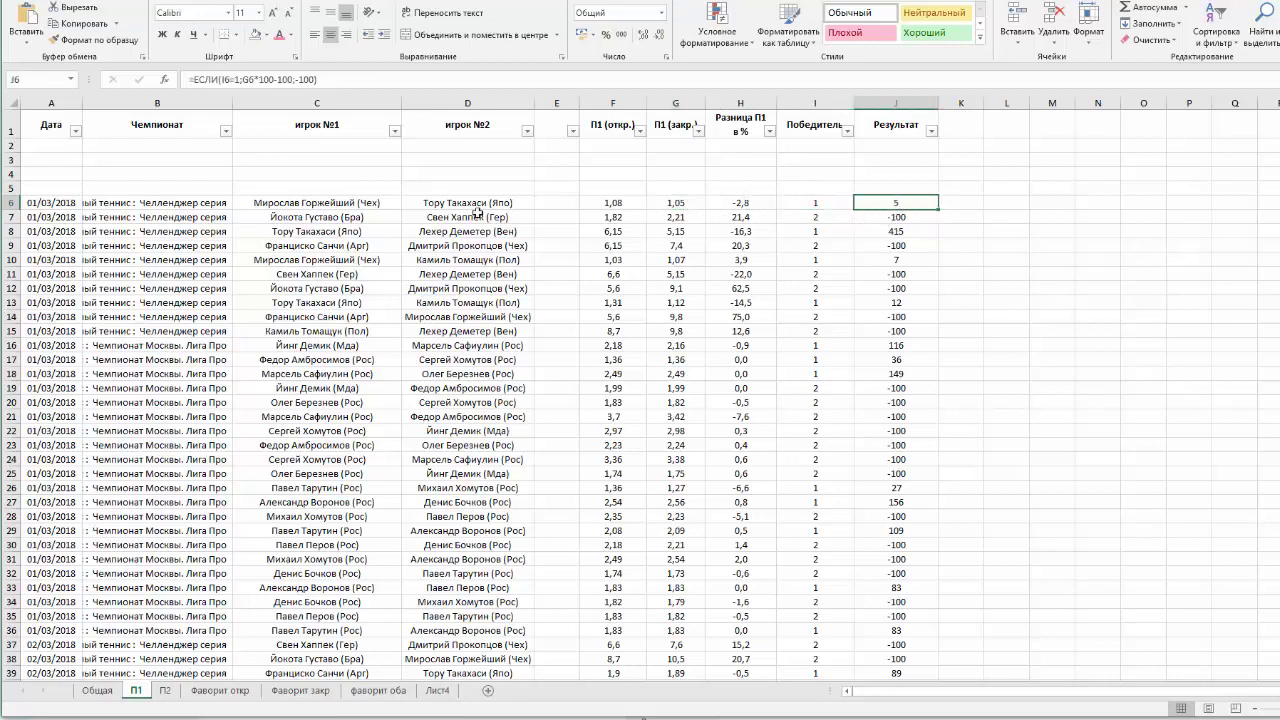
Step: Check how the closing odds and Победитель value in row 7 lead to its Результат value
click(676, 217)
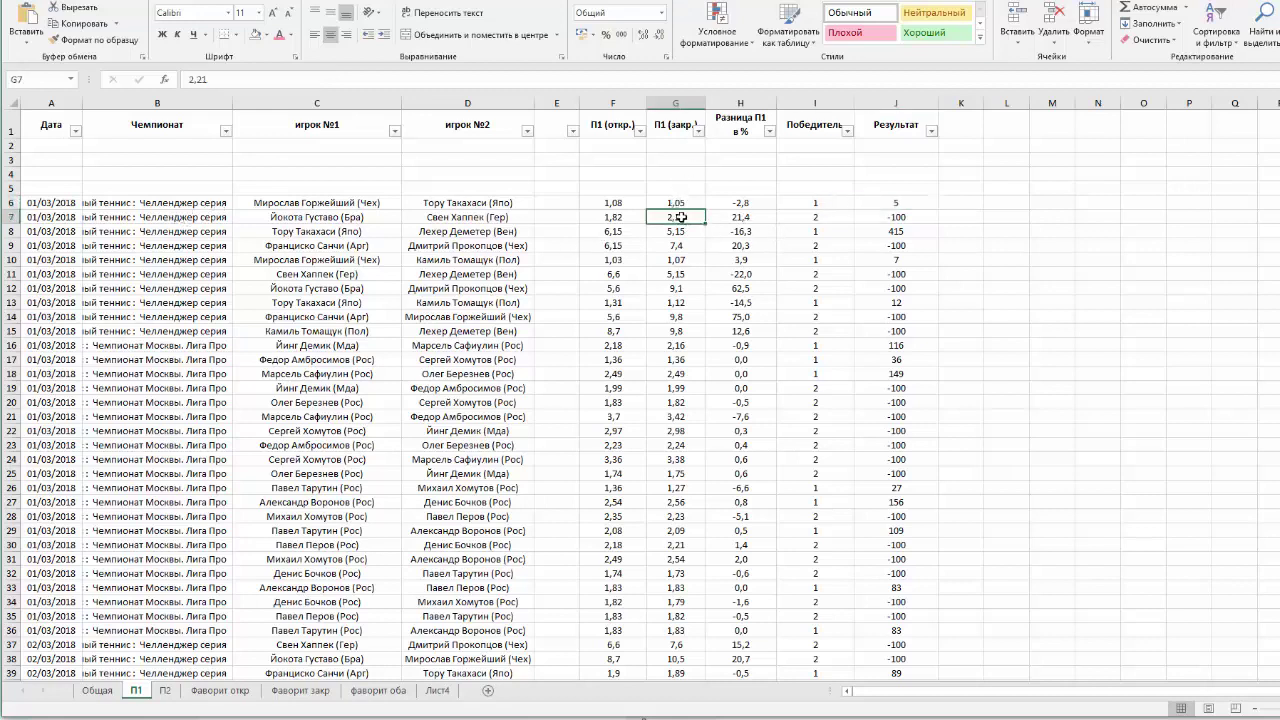
click(812, 216)
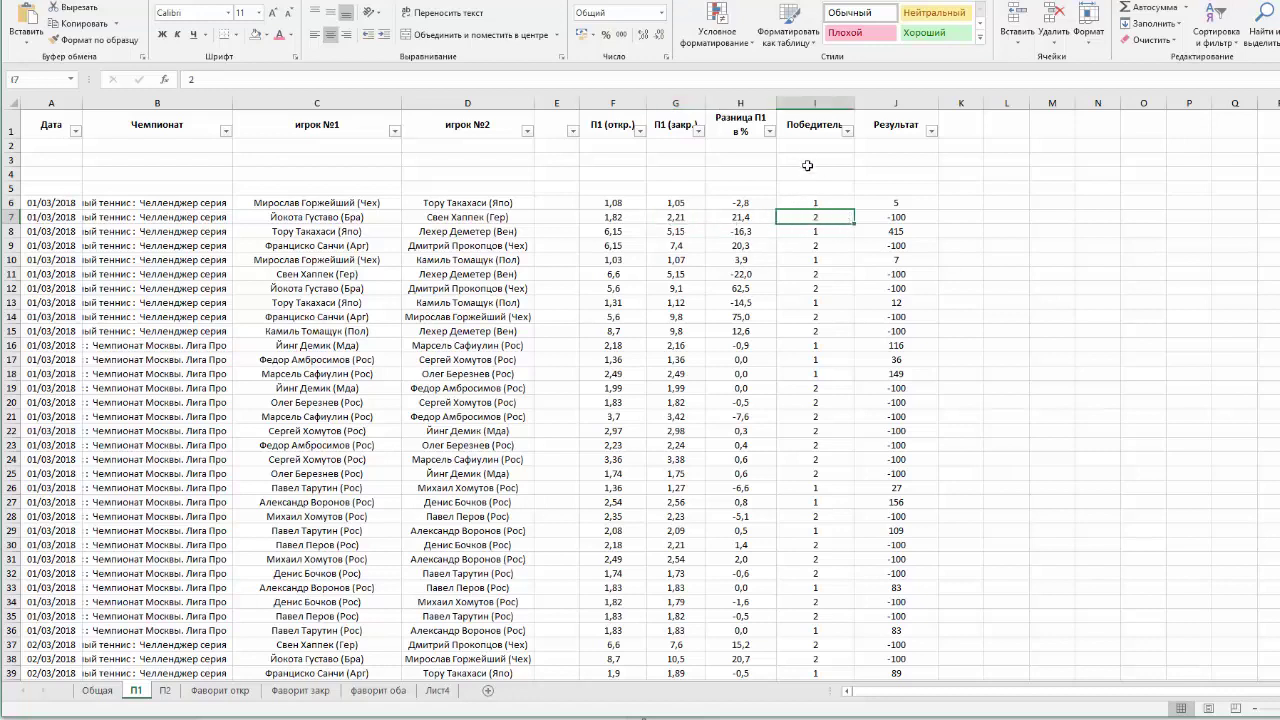
click(900, 216)
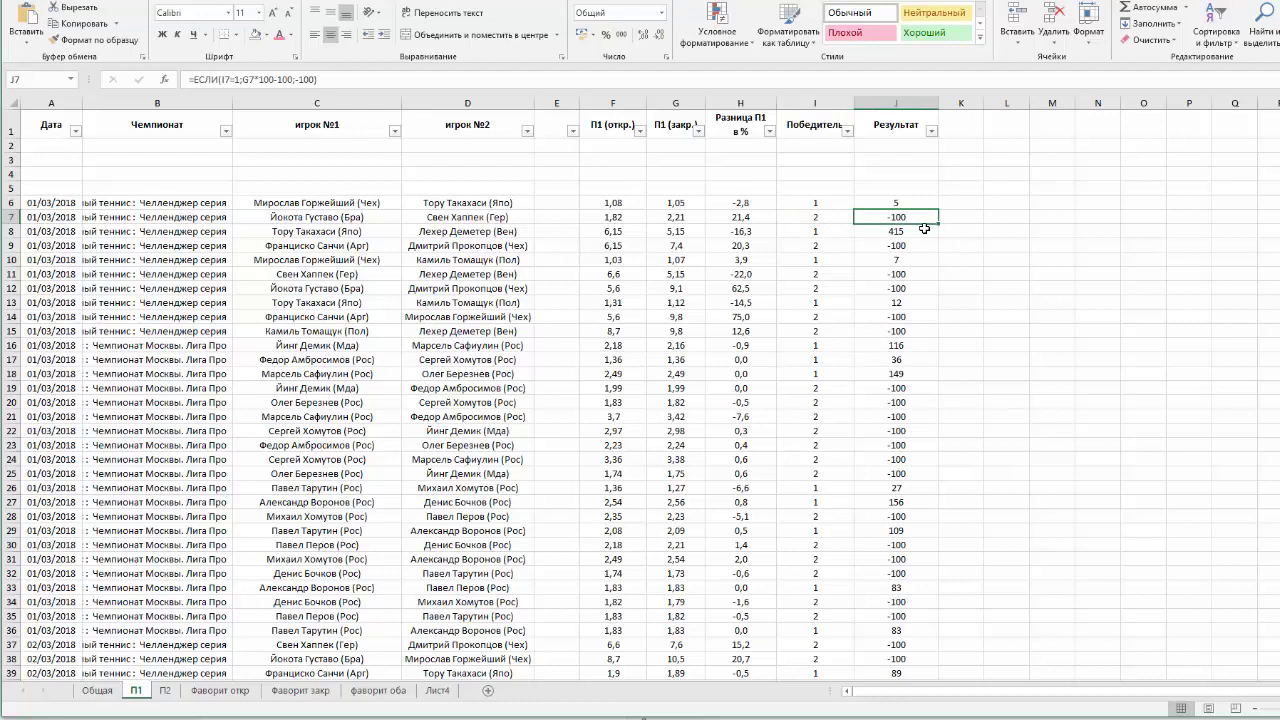
Step: Check how the closing odds and Победитель value in row 8 lead to its Результат value
click(922, 230)
click(680, 231)
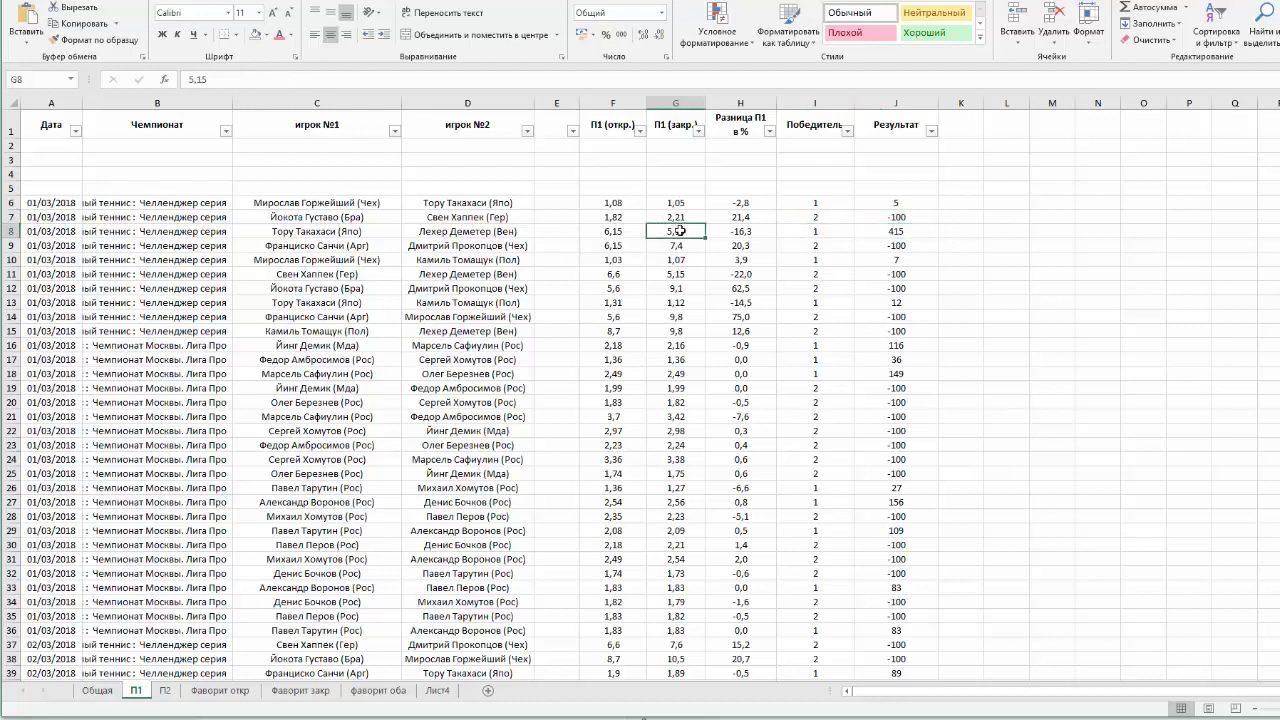
click(820, 232)
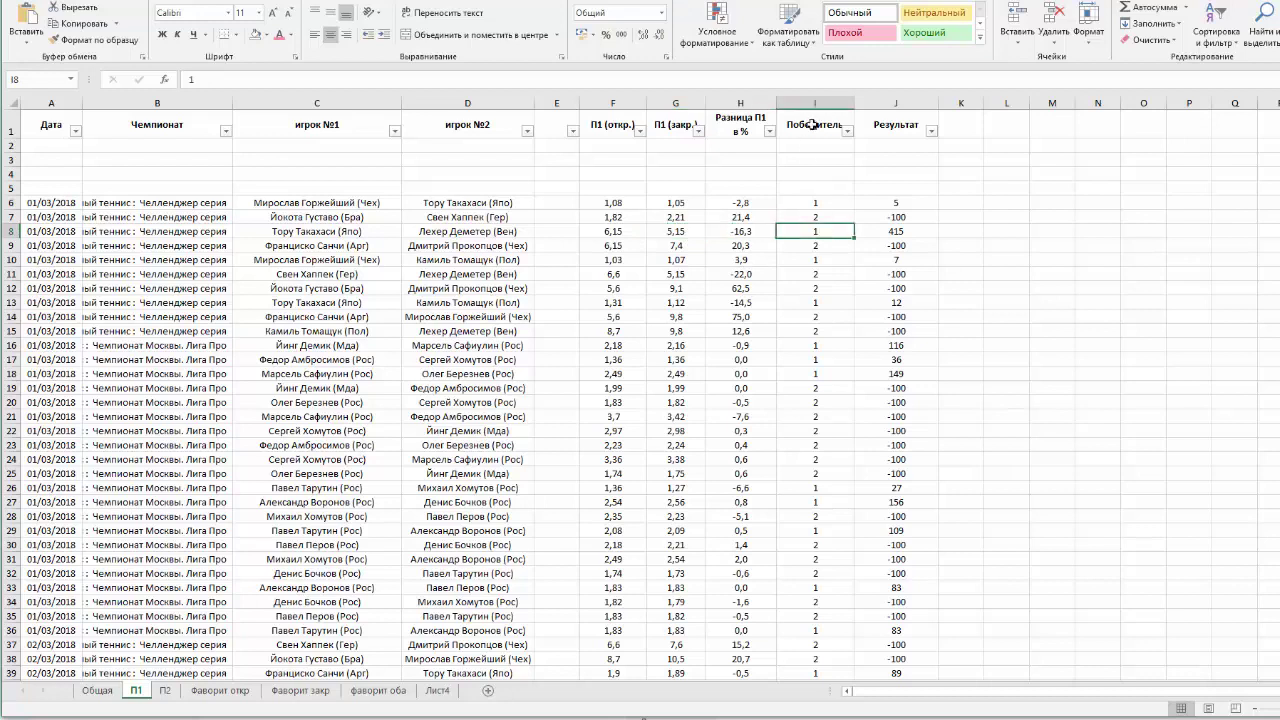
click(899, 231)
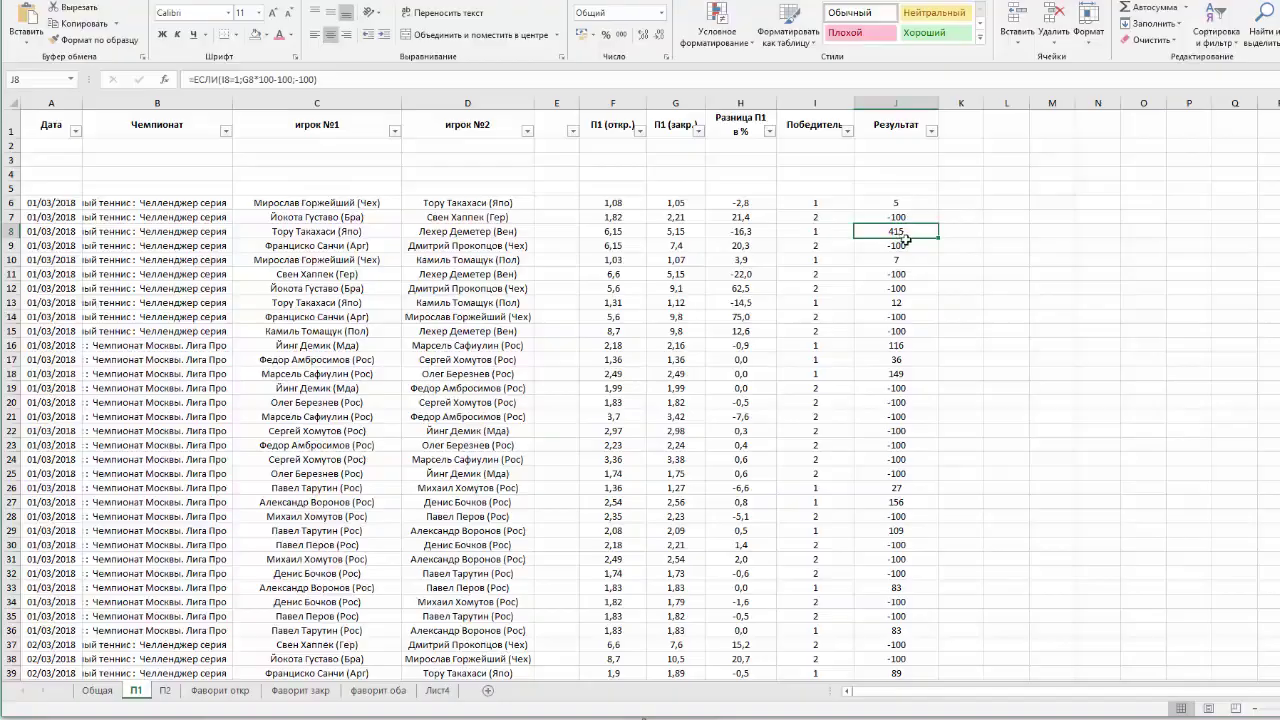
Step: Skim the Результат values down the П1 match list and return to its first rows
scroll(900, 290, down, 20)
scroll(899, 290, down, 20)
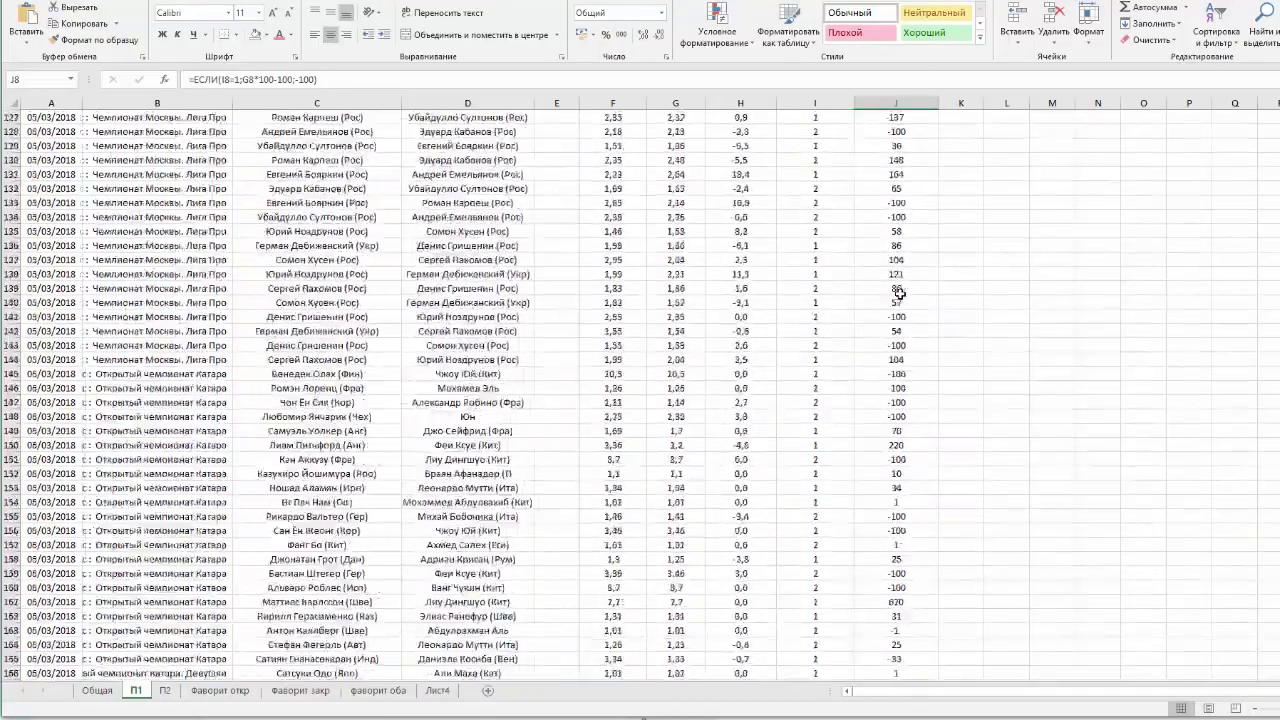
scroll(899, 290, up, 20)
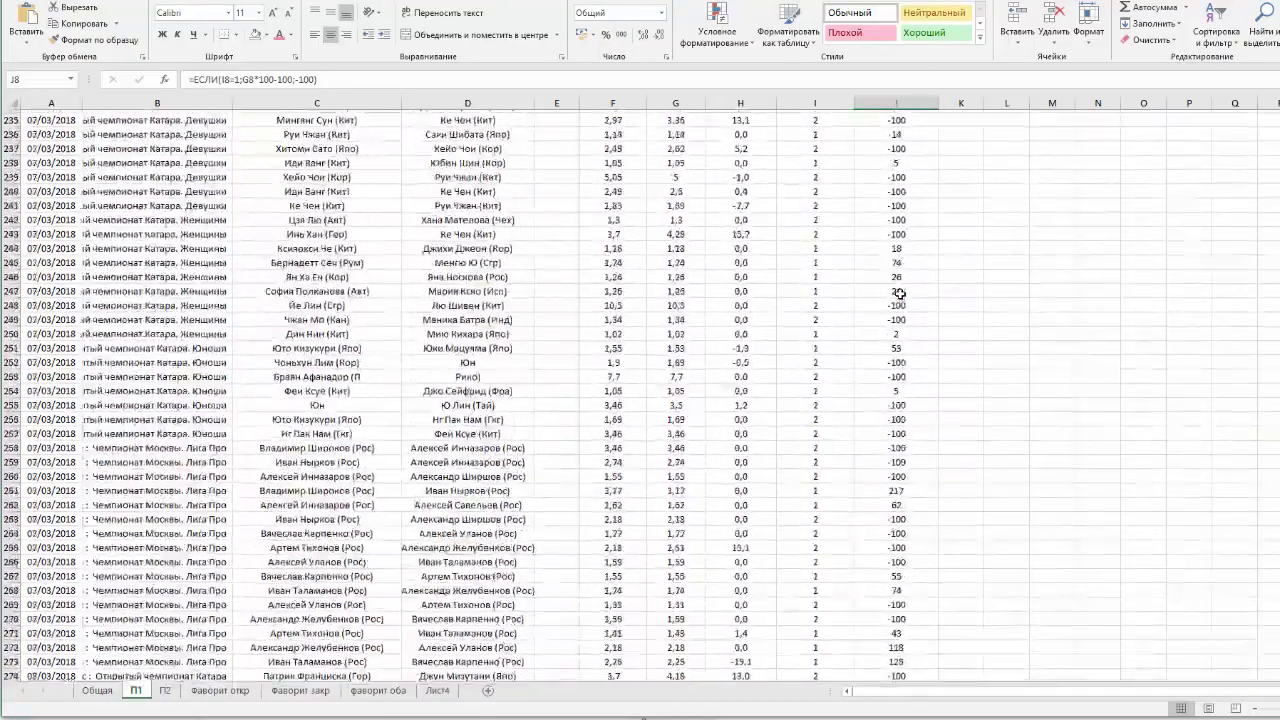
scroll(900, 293, up, 20)
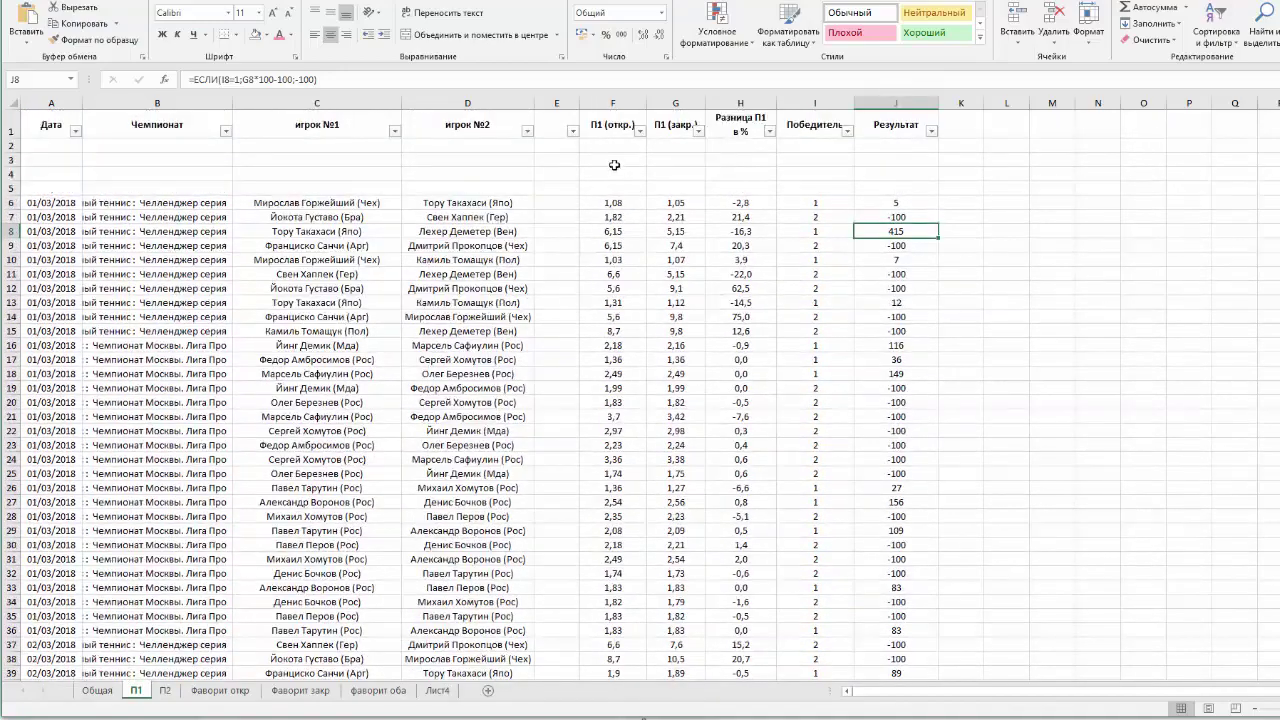
Step: Examine the П1 opening odds in row 6 and the closing odds of matches in rows 6, 7 and 9
click(621, 202)
click(680, 203)
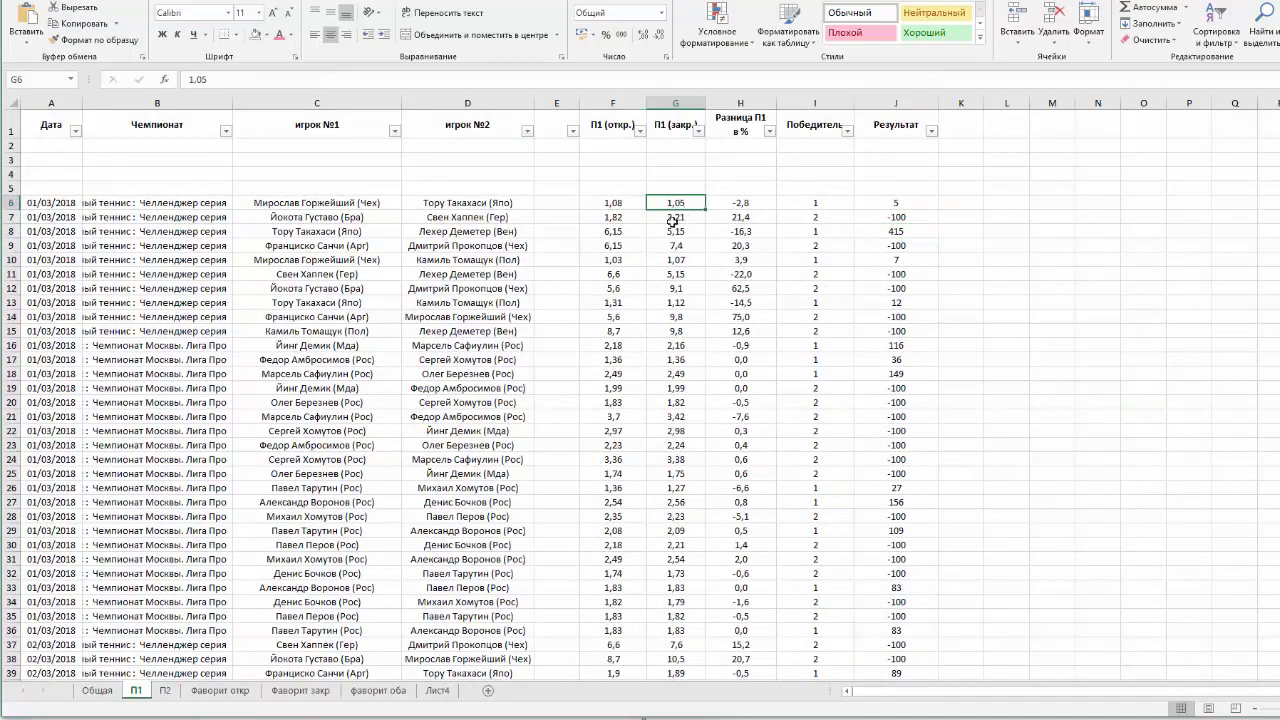
click(680, 216)
click(680, 204)
mouse_move(680, 204)
mouse_down()
mouse_move(679, 228)
mouse_move(674, 210)
mouse_up()
click(676, 245)
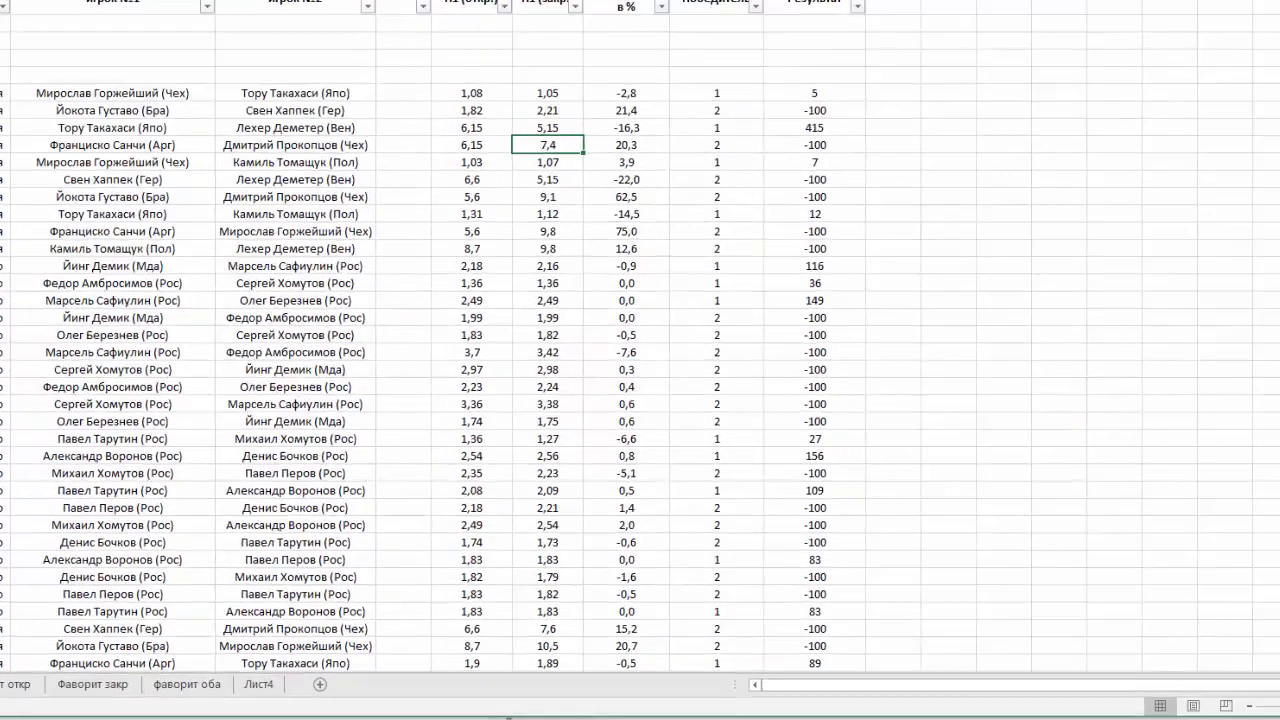
Step: Check the sum of the whole Результат column on the П1 sheet, then clear the column selection
click(897, 101)
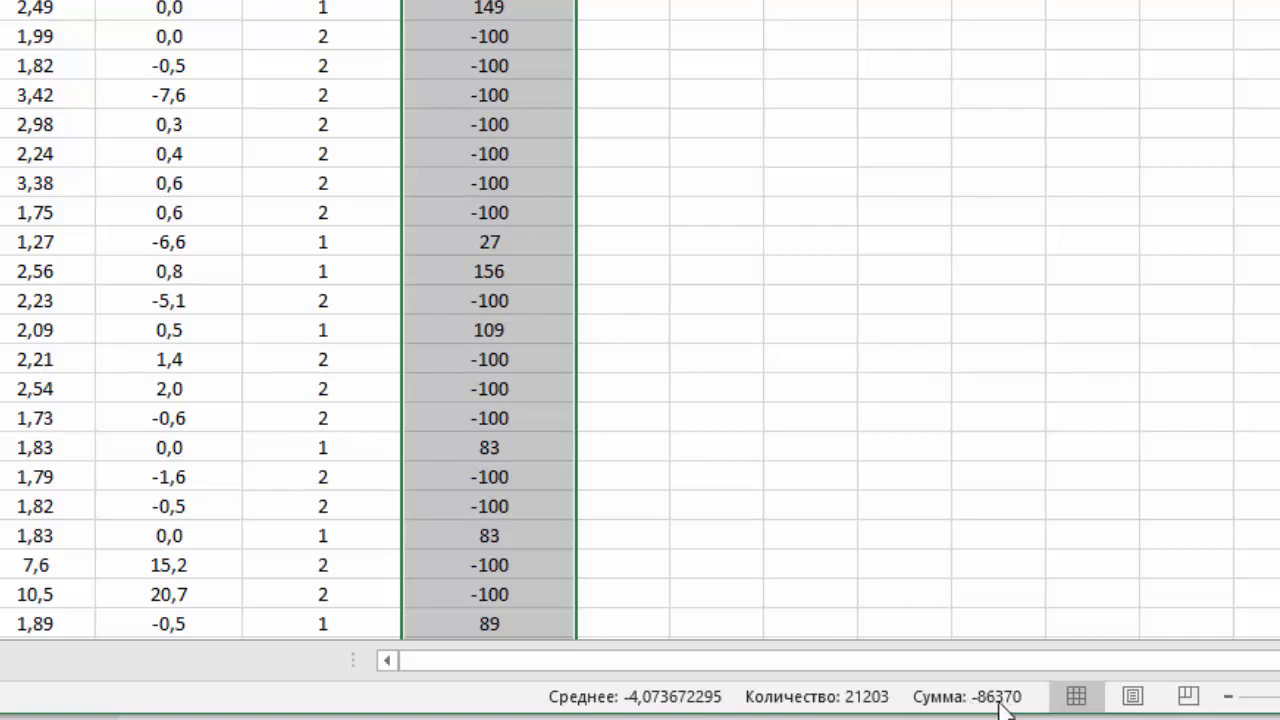
click(835, 388)
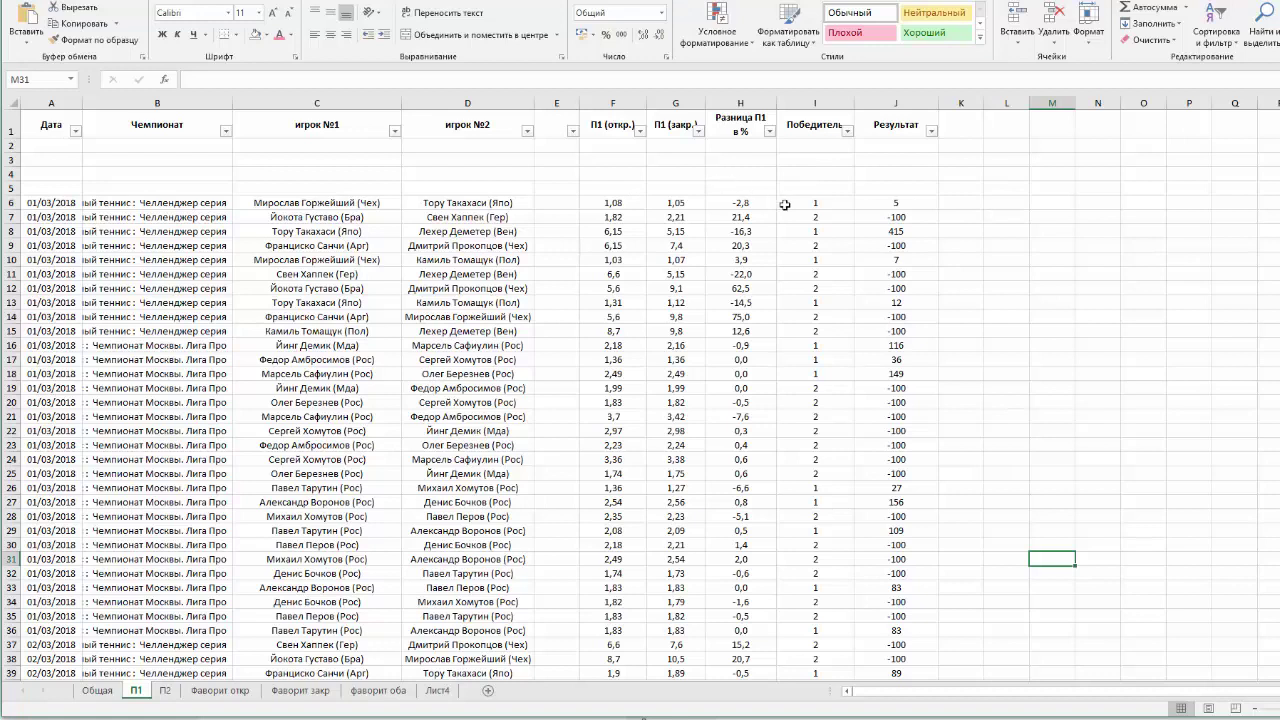
Step: Filter the П1 sheet's closing odds to values between 1,01 and 1,1
click(700, 141)
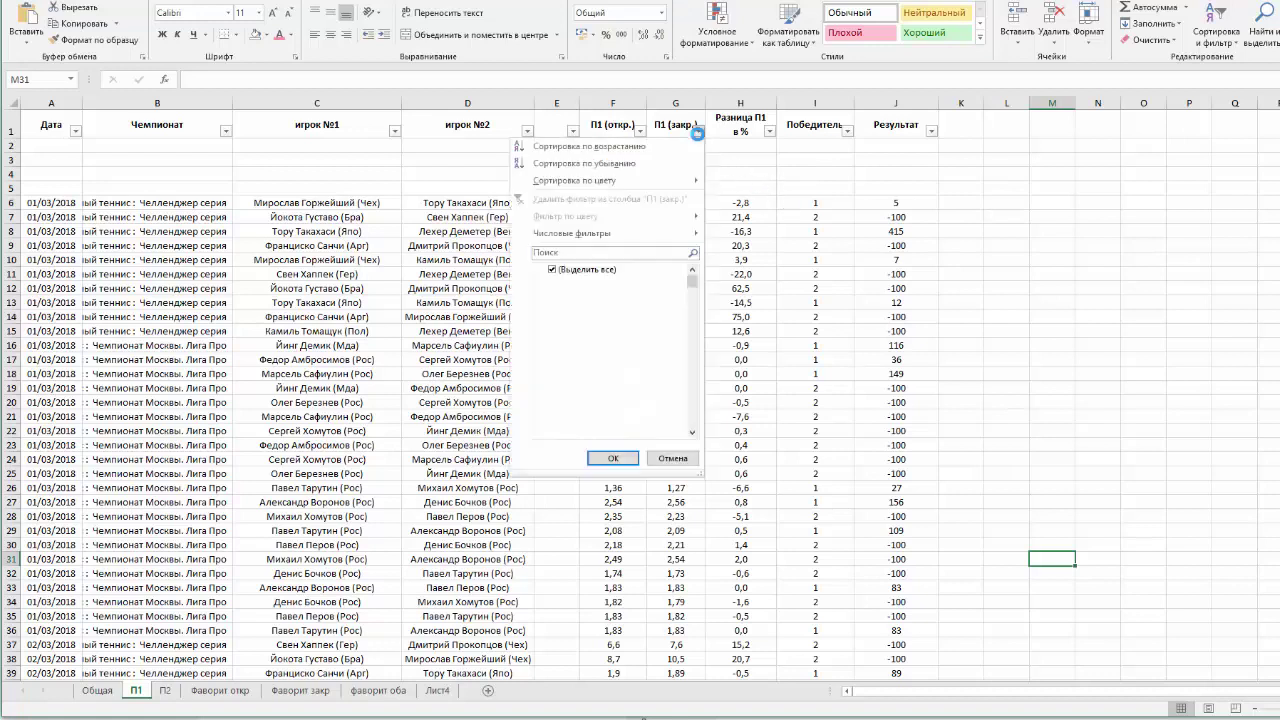
mouse_move(623, 233)
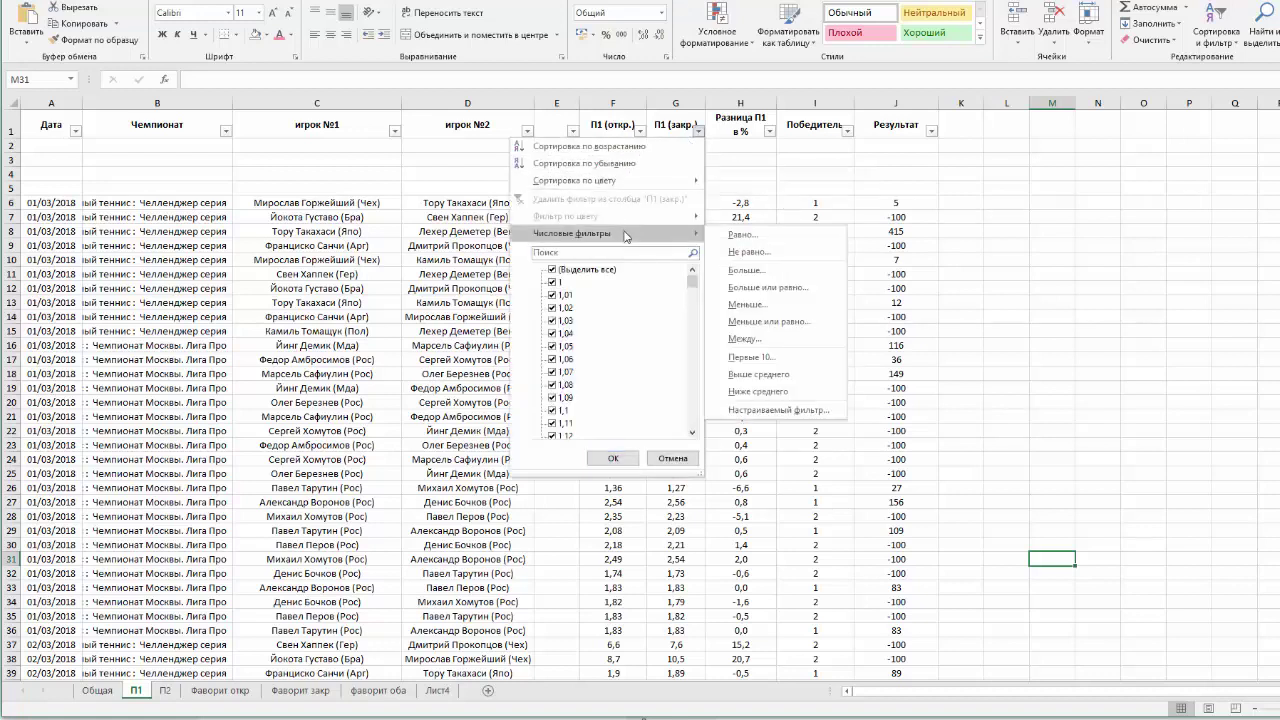
click(771, 340)
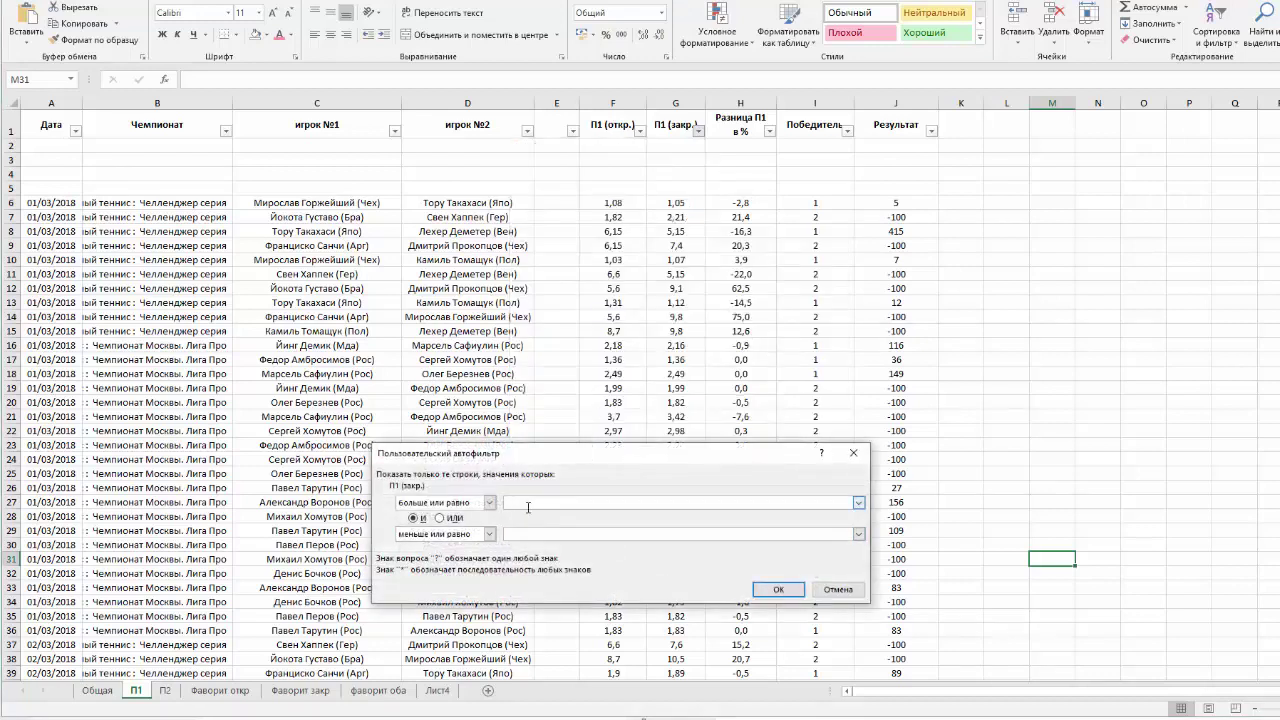
text(1,01)
click(525, 534)
text(1,1)
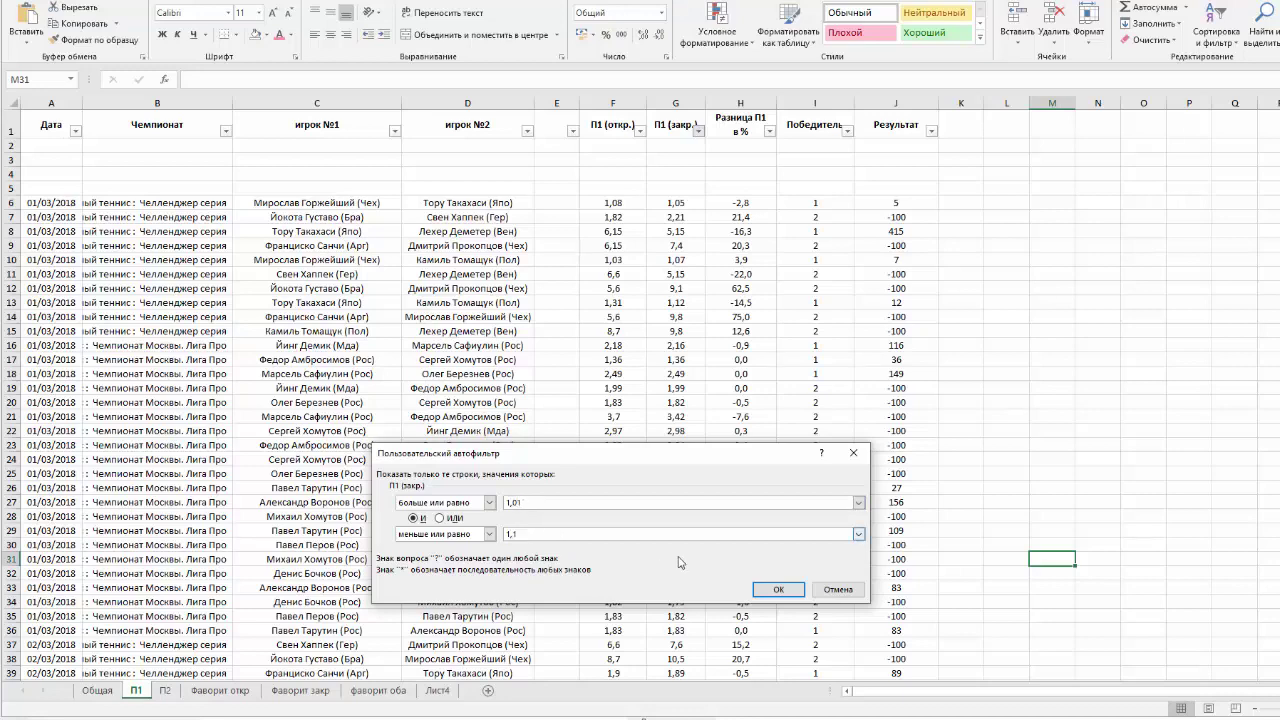
click(769, 592)
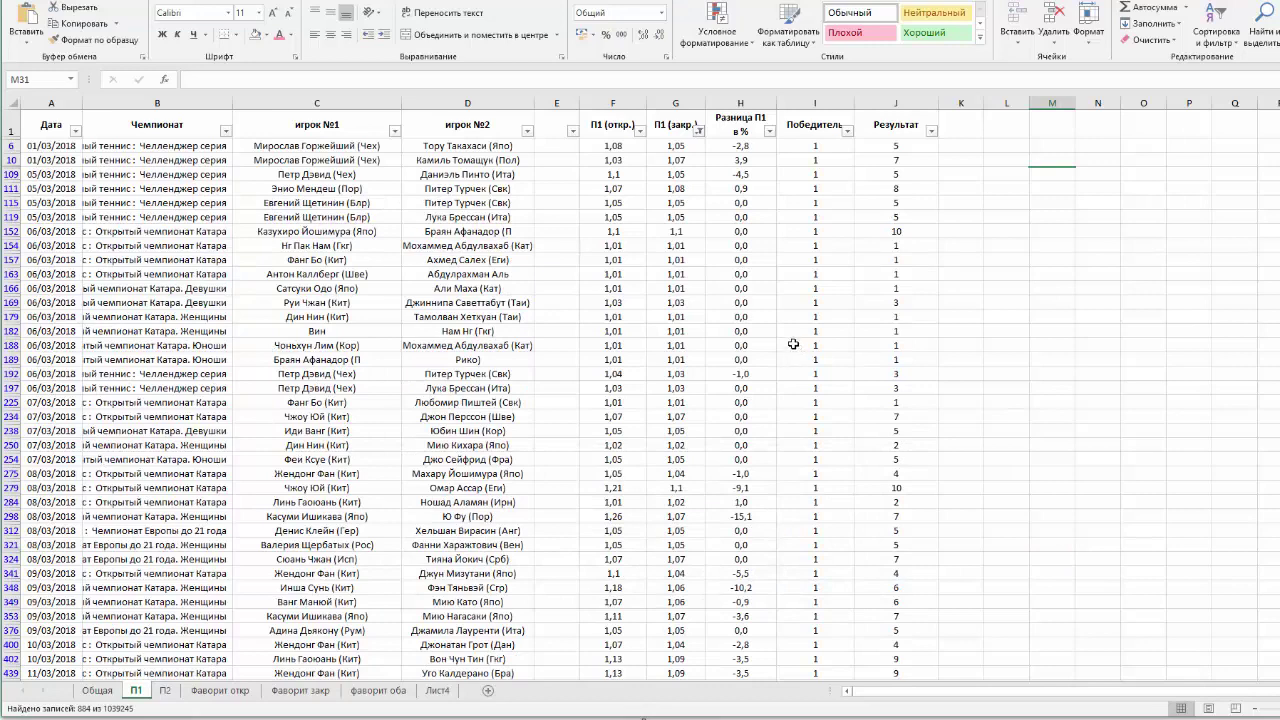
Step: Select the П1 closing odds column and skim the filtered matches, returning to the first rows
click(679, 104)
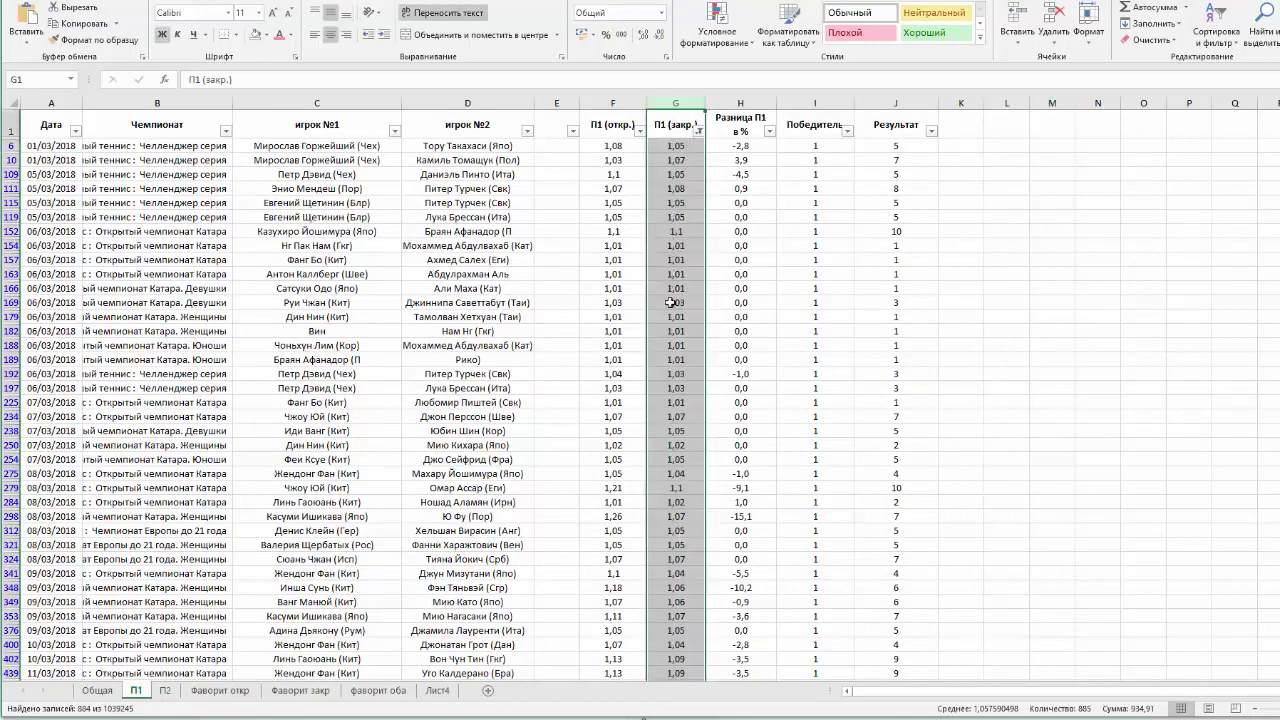
scroll(672, 305, down, 4)
scroll(676, 318, down, 4)
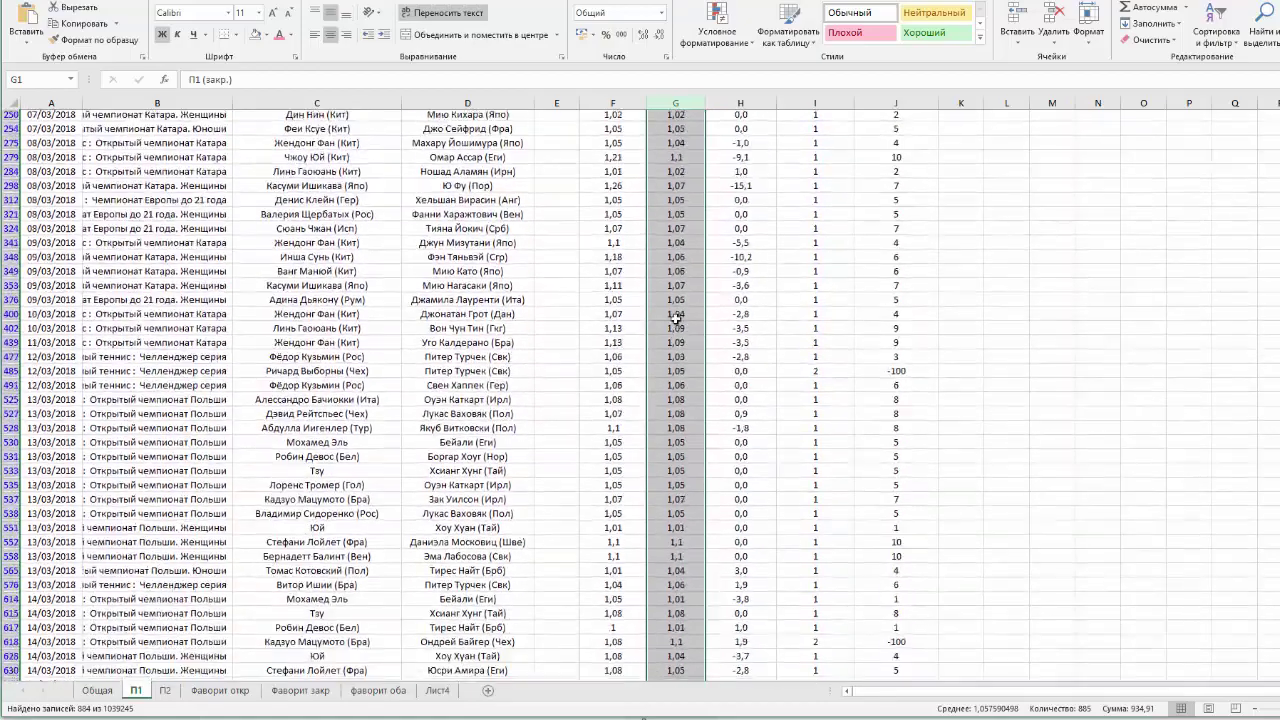
scroll(676, 300, up, 8)
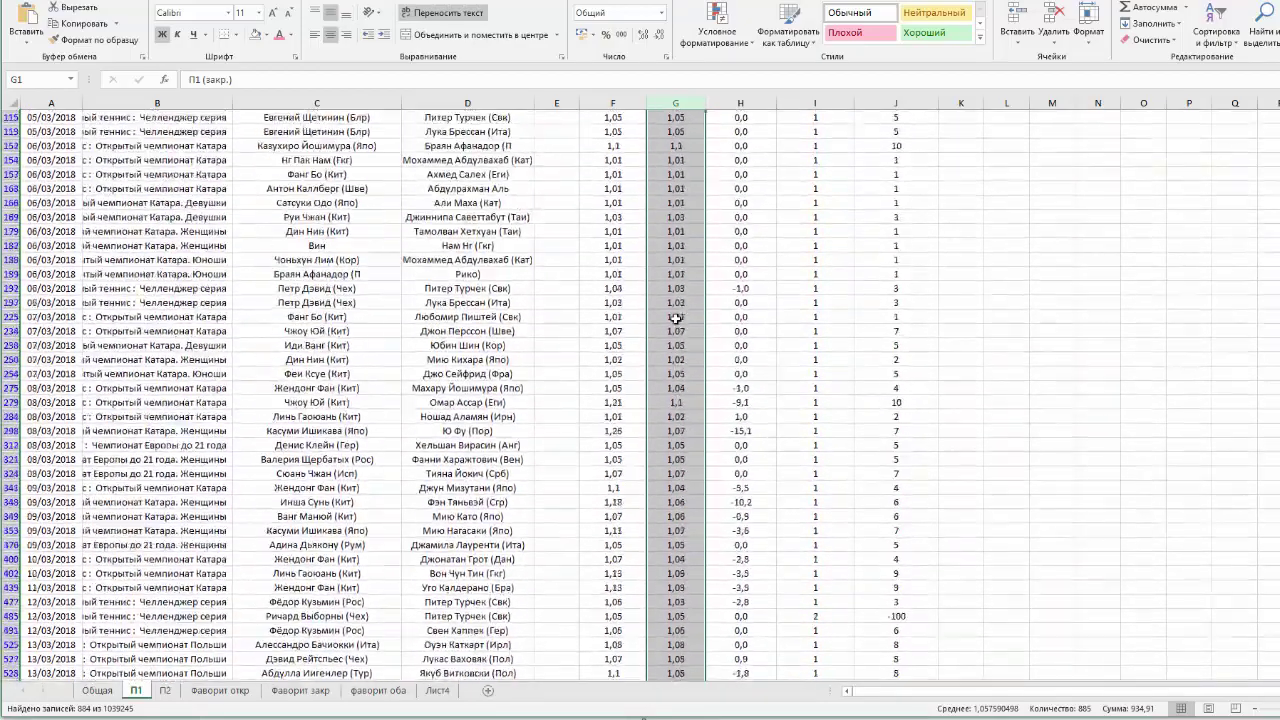
Step: Examine the closing odds and Результат formula in row 6, and check the sum of the filtered Результат column
click(694, 145)
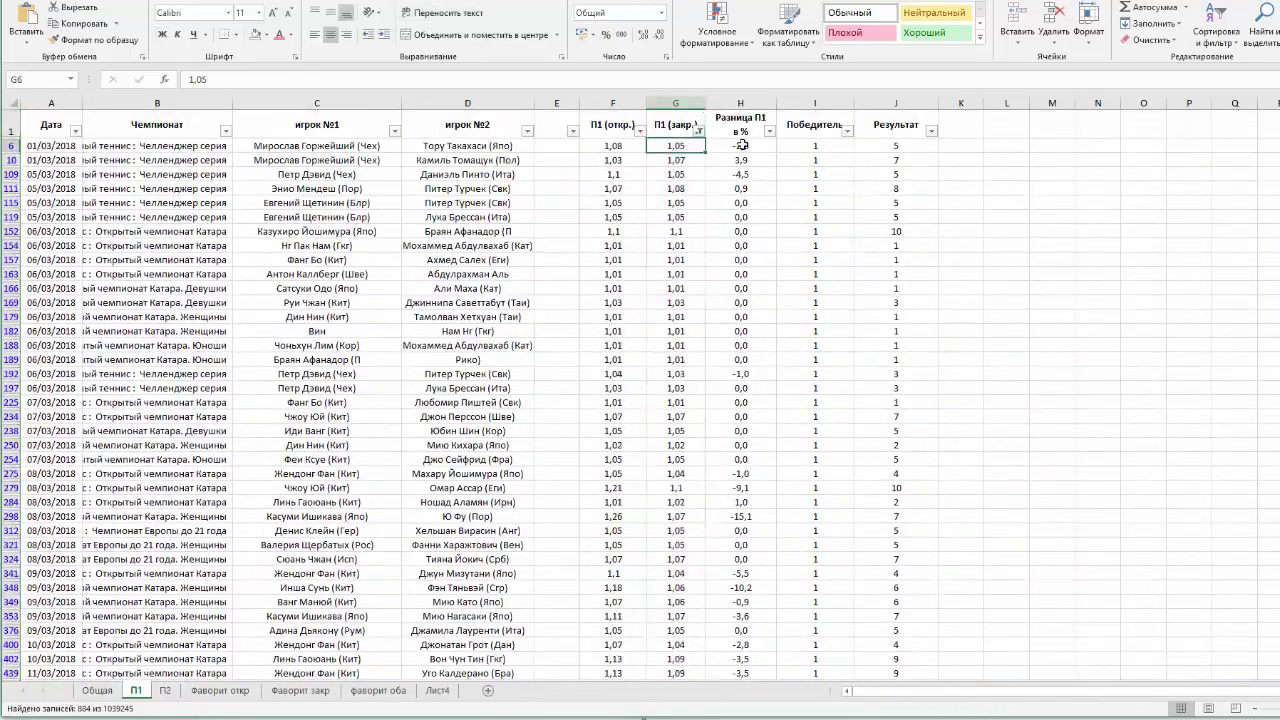
click(912, 149)
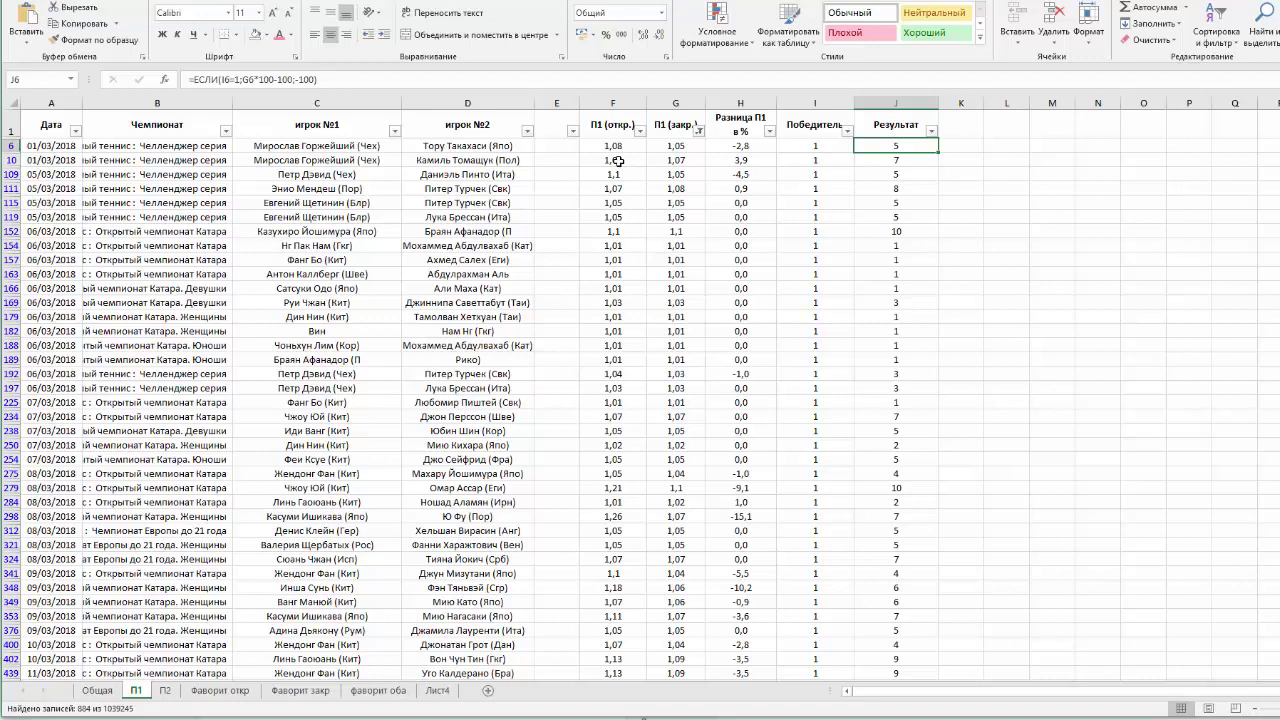
click(897, 103)
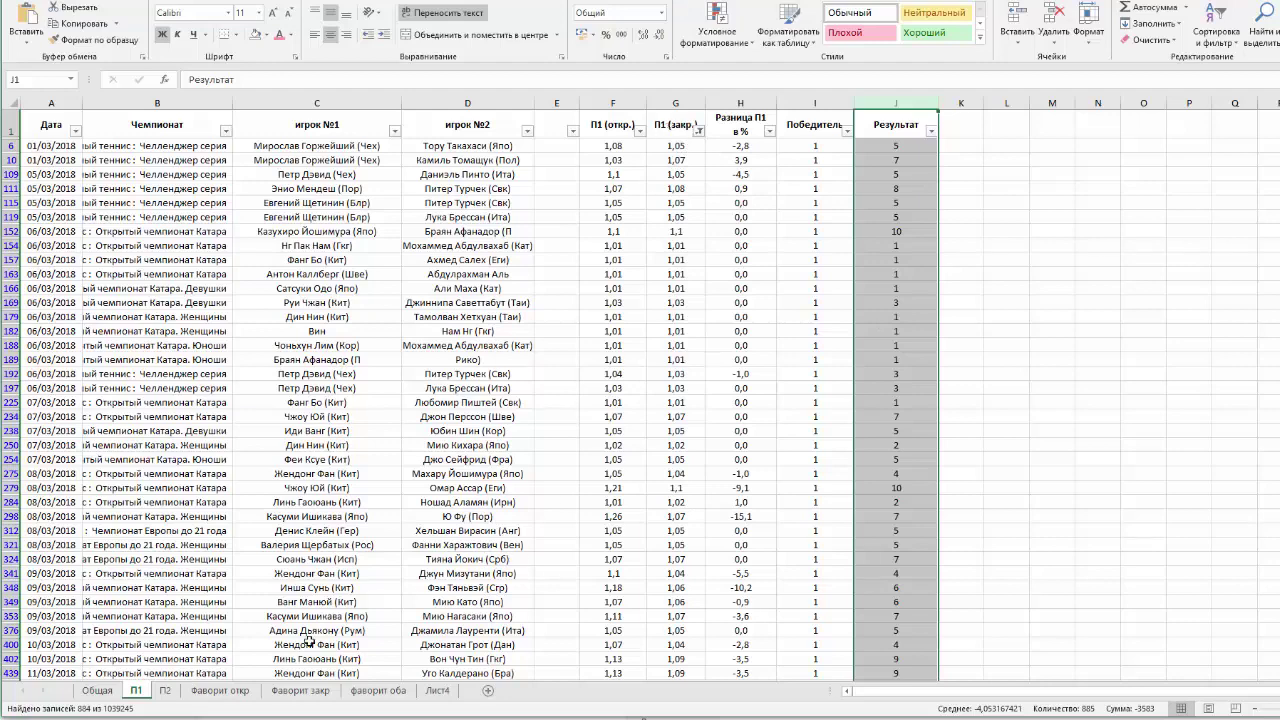
Step: On the П2 sheet, filter the П2 closing odds to values between 1,01 and 1,1
click(165, 691)
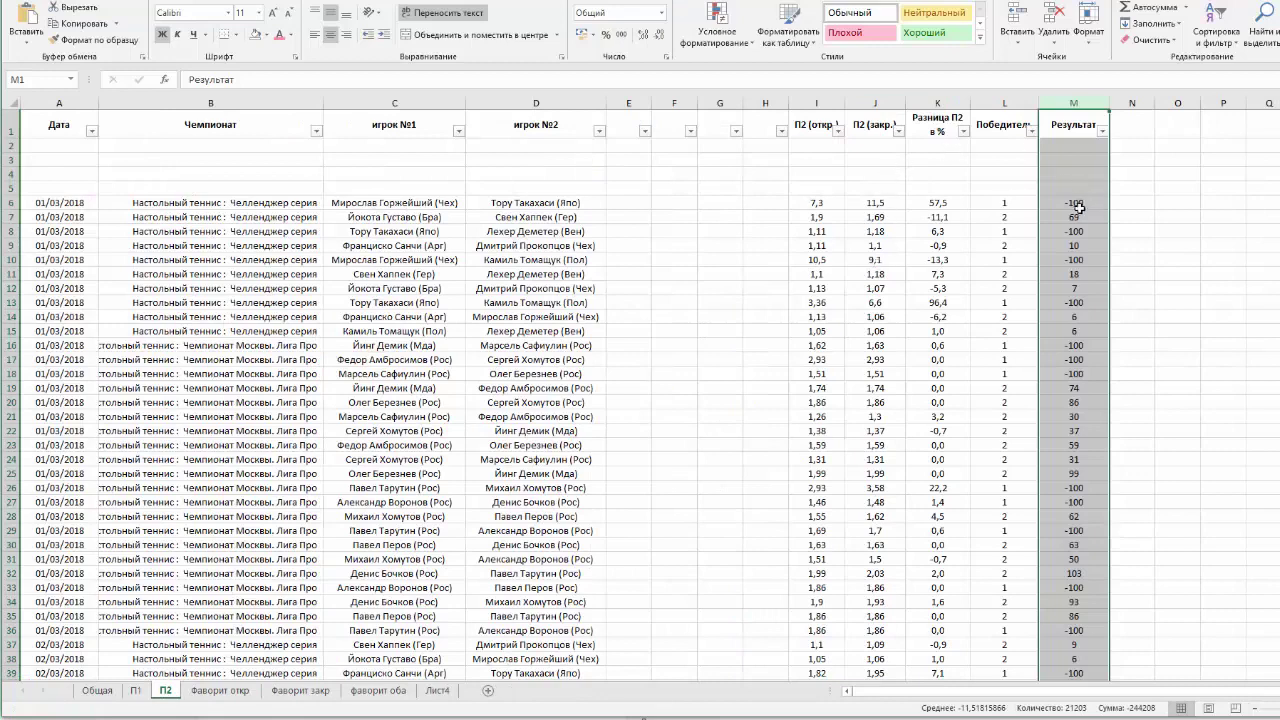
click(899, 131)
mouse_move(805, 232)
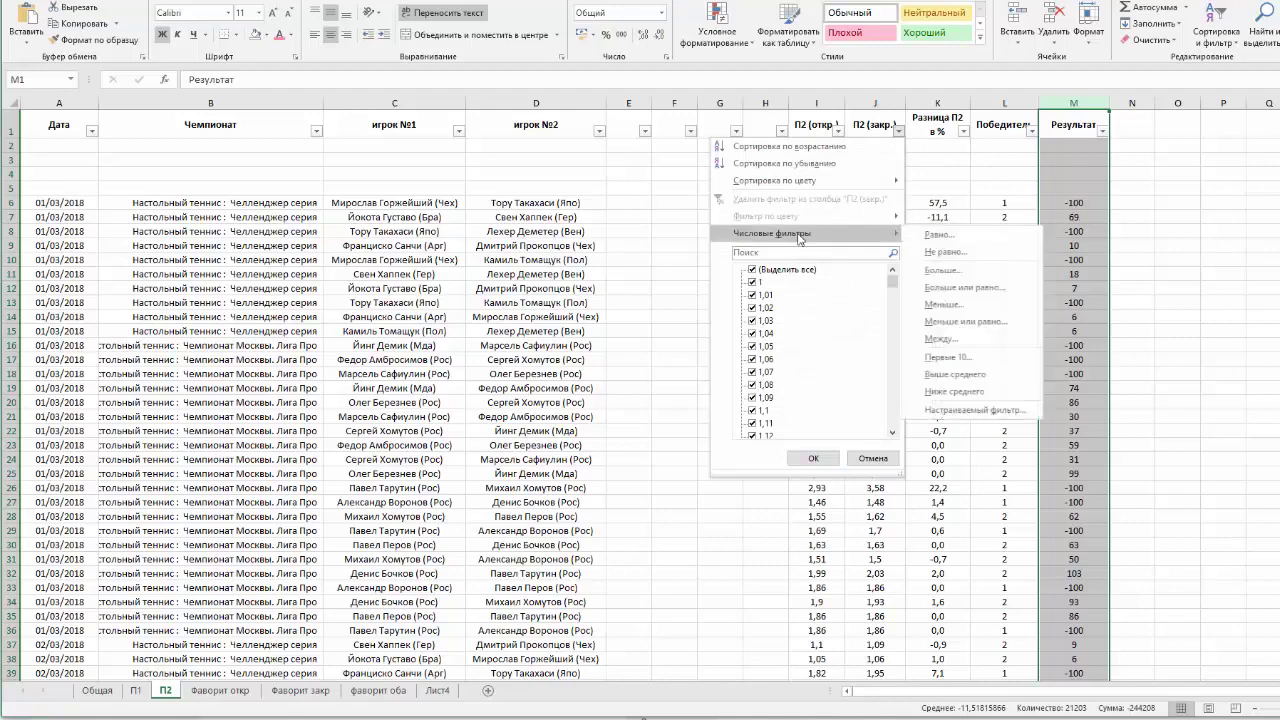
click(962, 345)
text(1,)
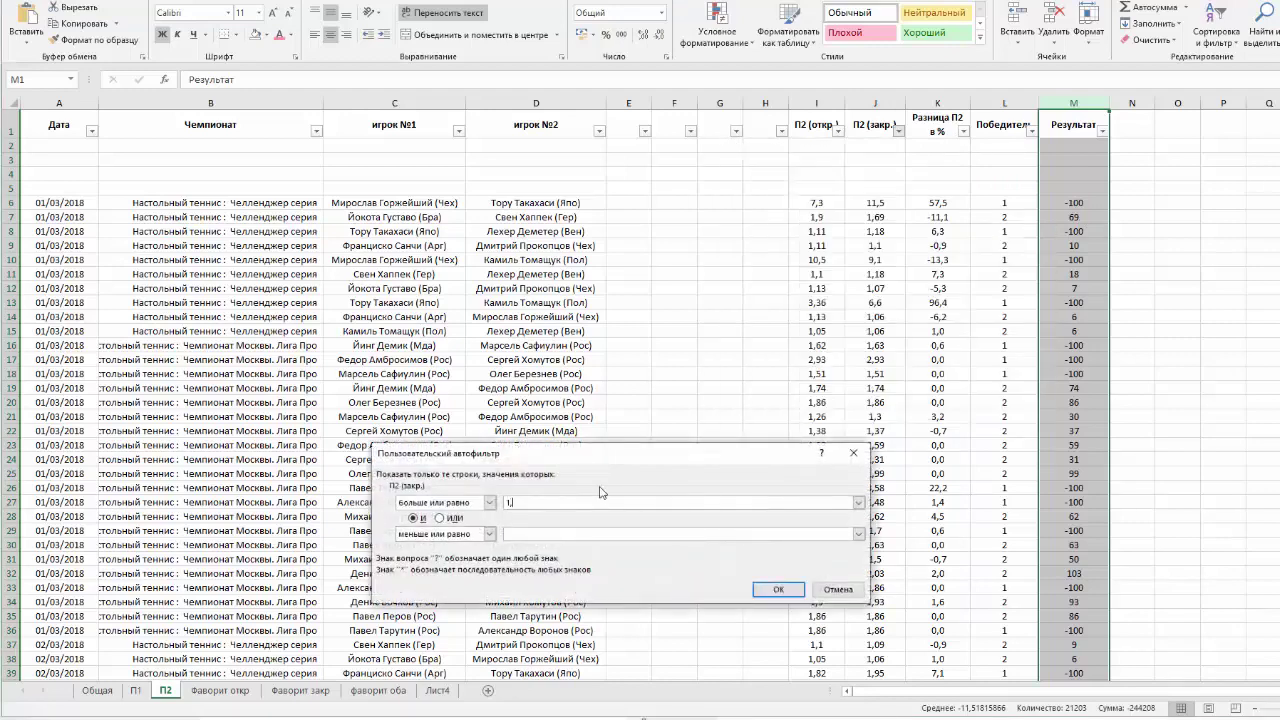
text(01)
click(568, 533)
text(1,1)
click(778, 589)
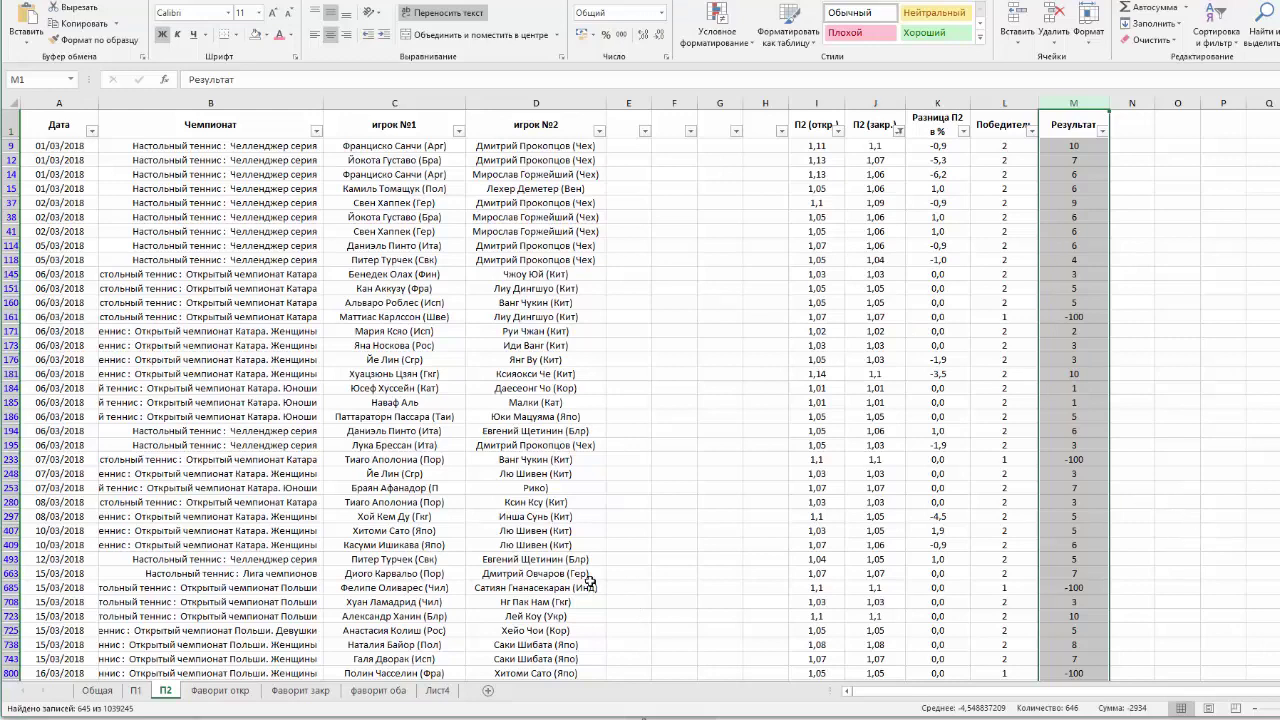
Step: Open the Фаворит откр sheet and examine the bet count and average loss for the 1,01 - 1,1 odds range
click(222, 690)
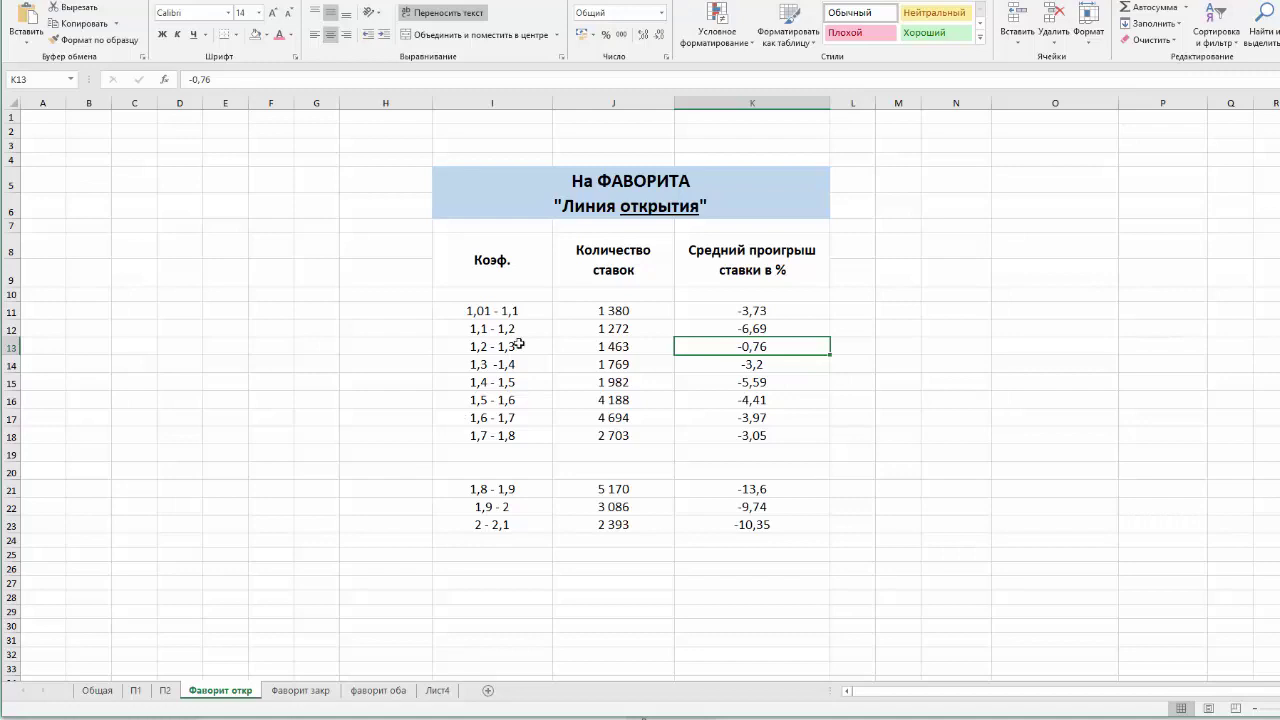
click(503, 313)
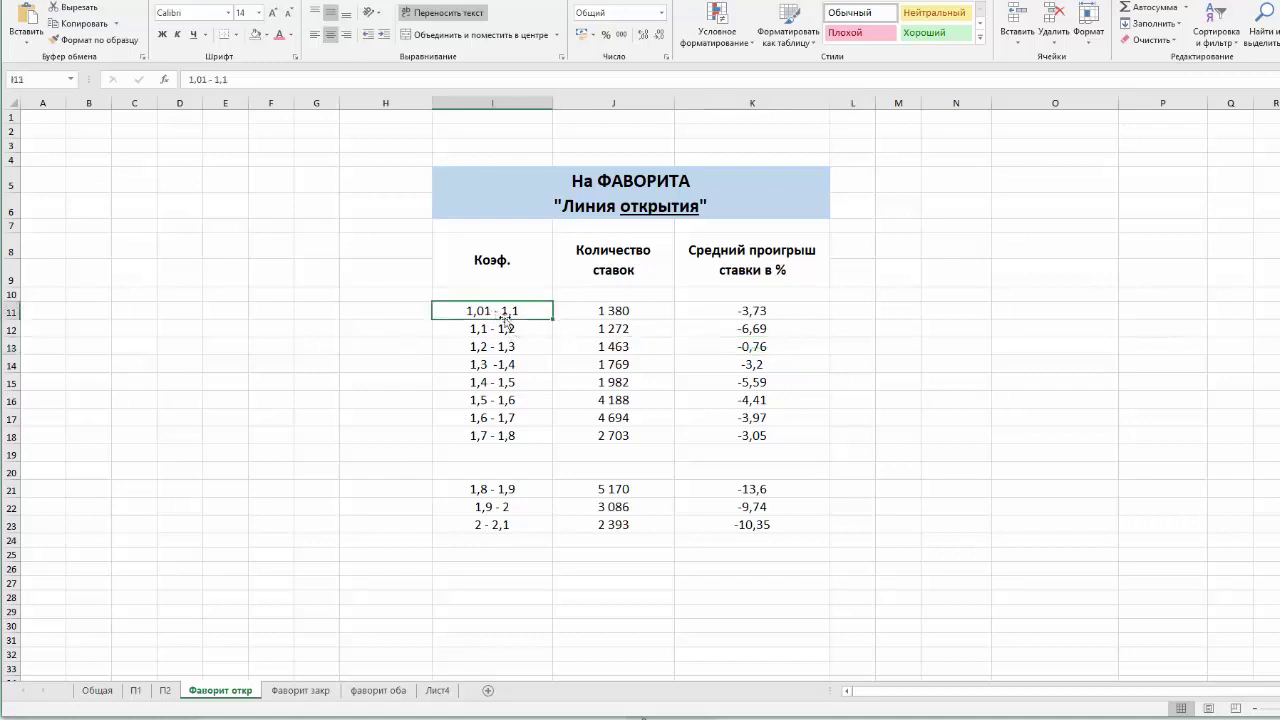
click(637, 314)
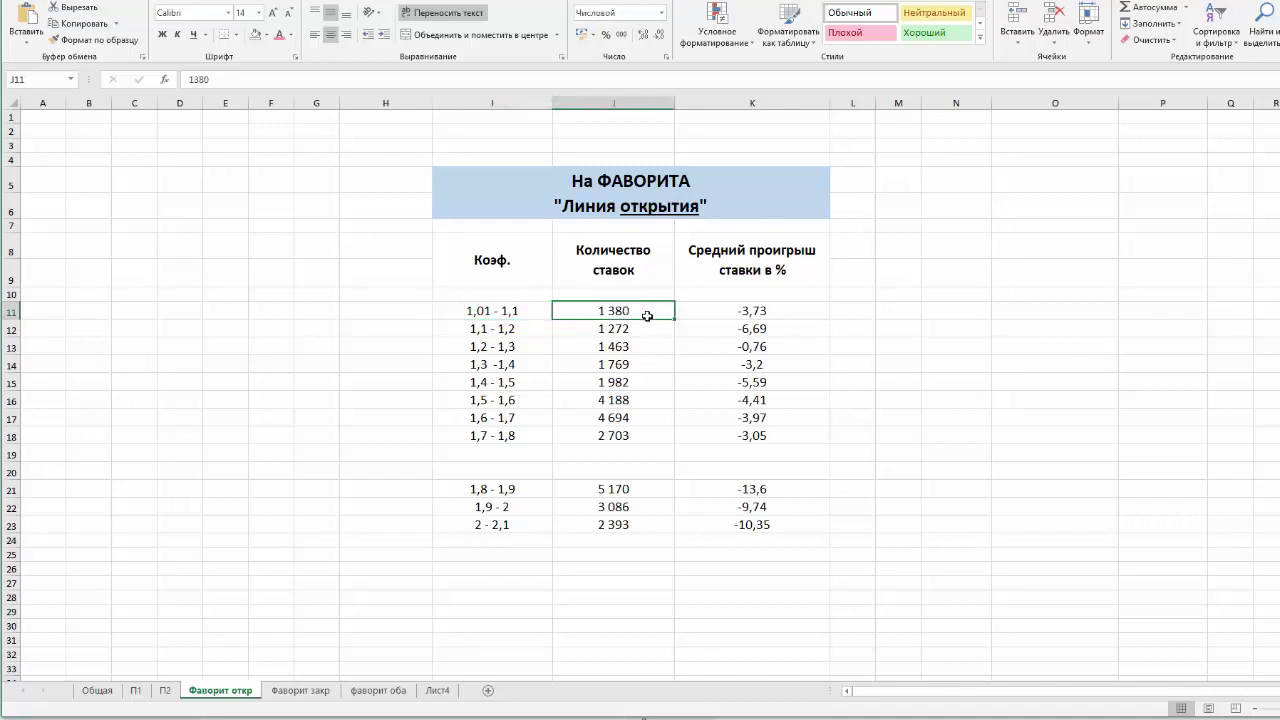
click(755, 312)
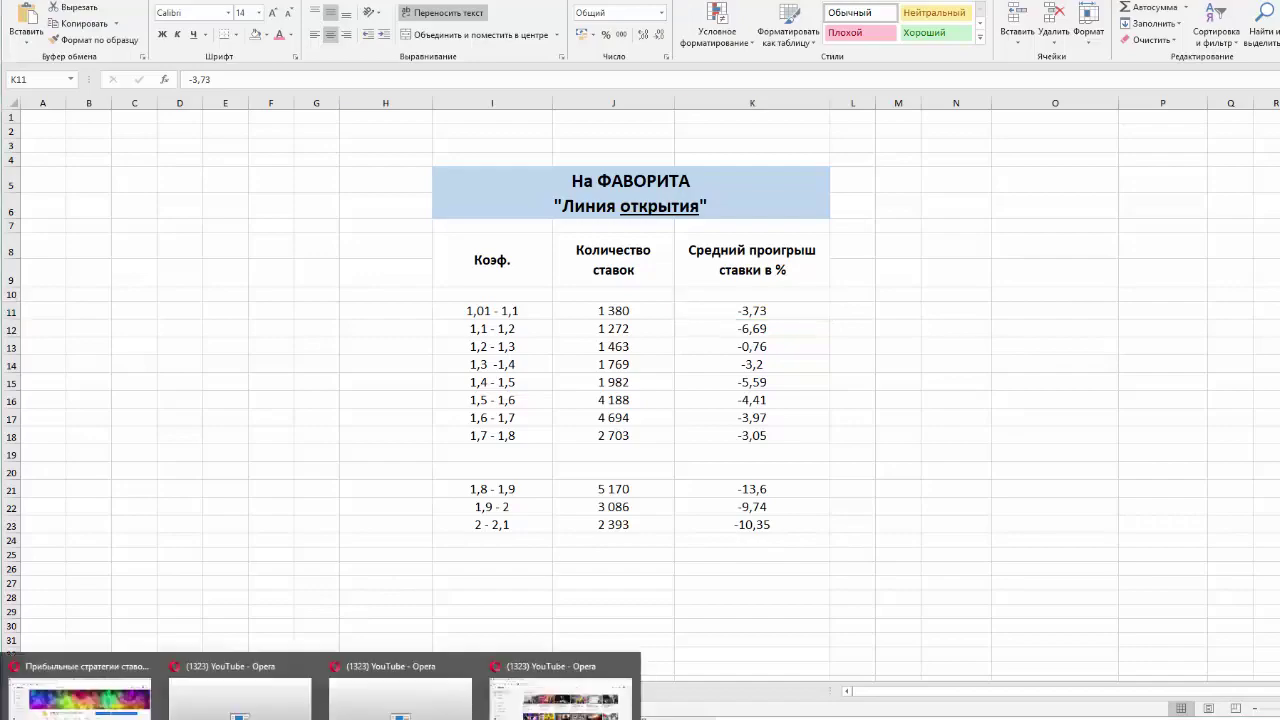
Step: Switch to the Twitter profile in Opera, look through its BETWINNER, MELBET and 1XBET promo posts, and return to the workbook
click(80, 688)
key(ctrl+Tab)
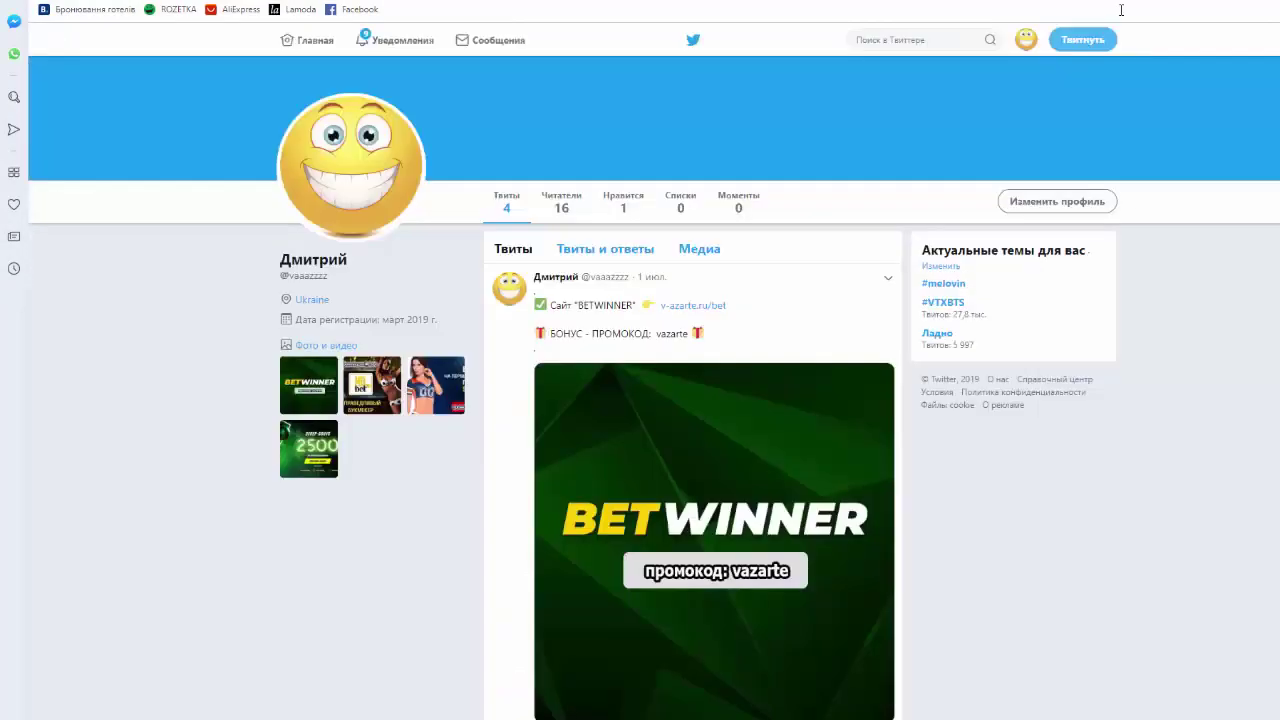
scroll(803, 531, down, 6)
scroll(803, 531, up, 3)
scroll(803, 531, up, 3)
scroll(991, 551, down, 5)
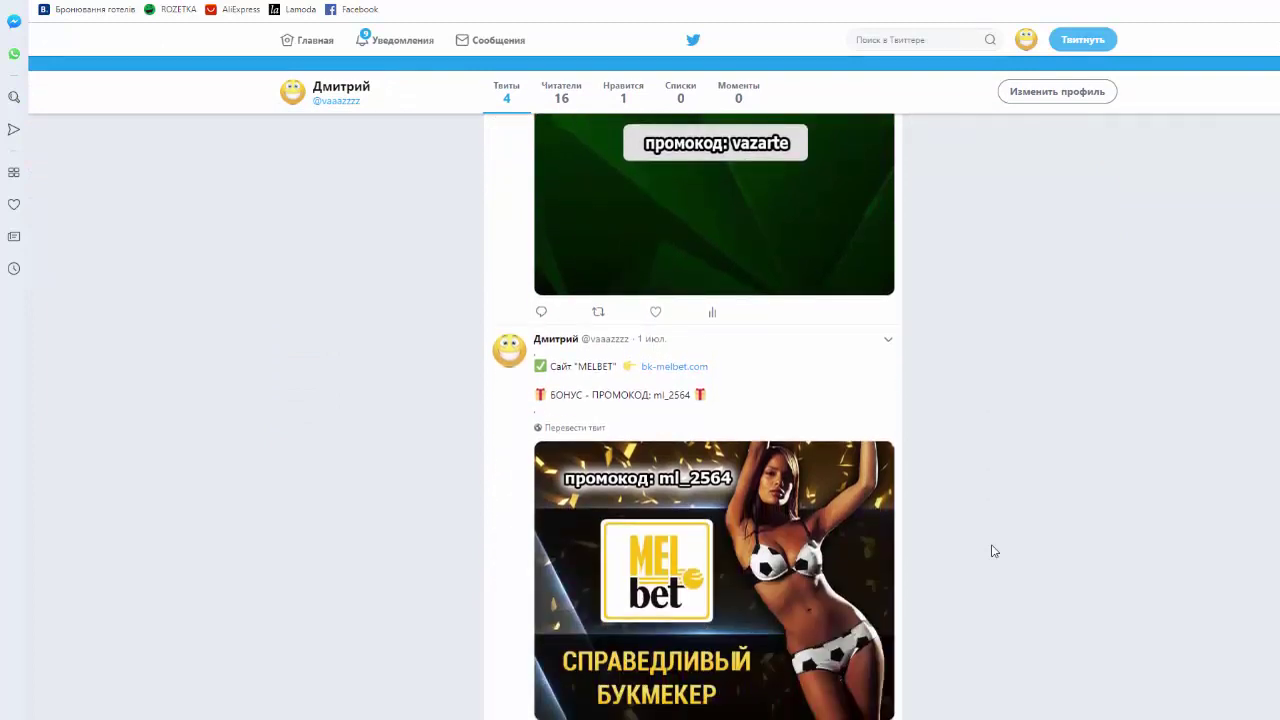
scroll(993, 550, up, 2)
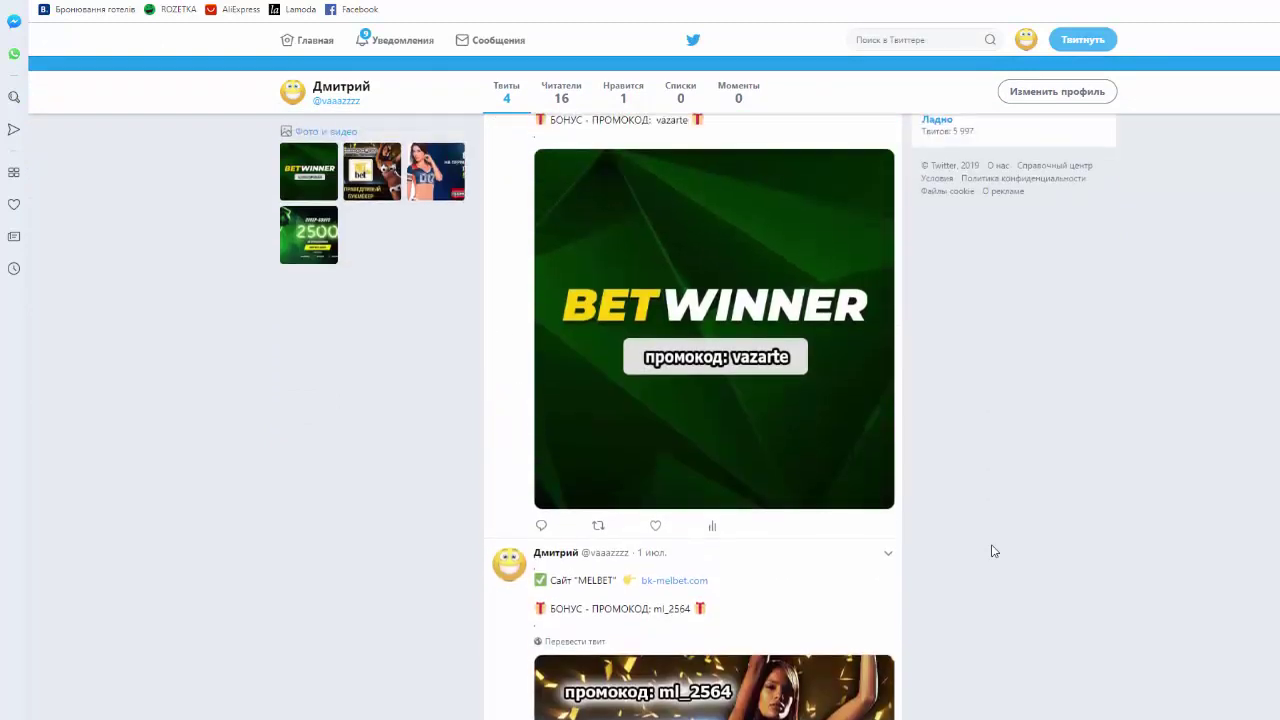
scroll(991, 551, up, 1)
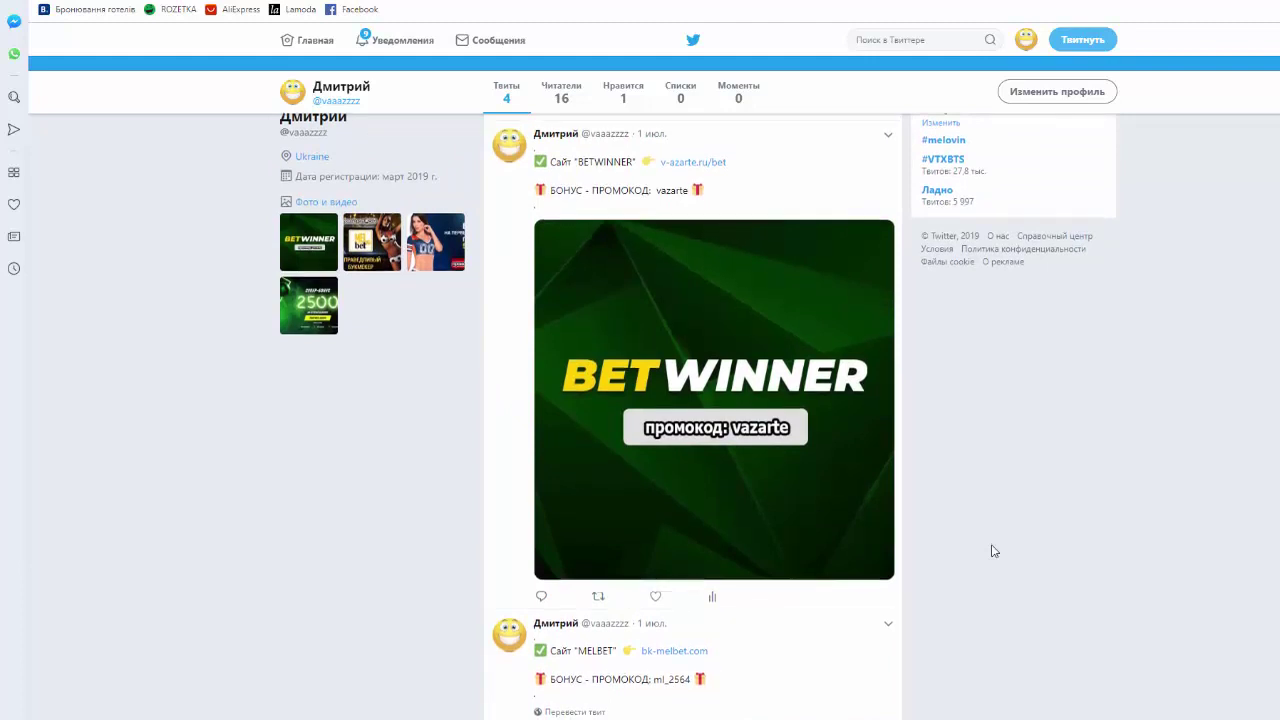
scroll(993, 551, down, 3)
scroll(993, 551, up, 2)
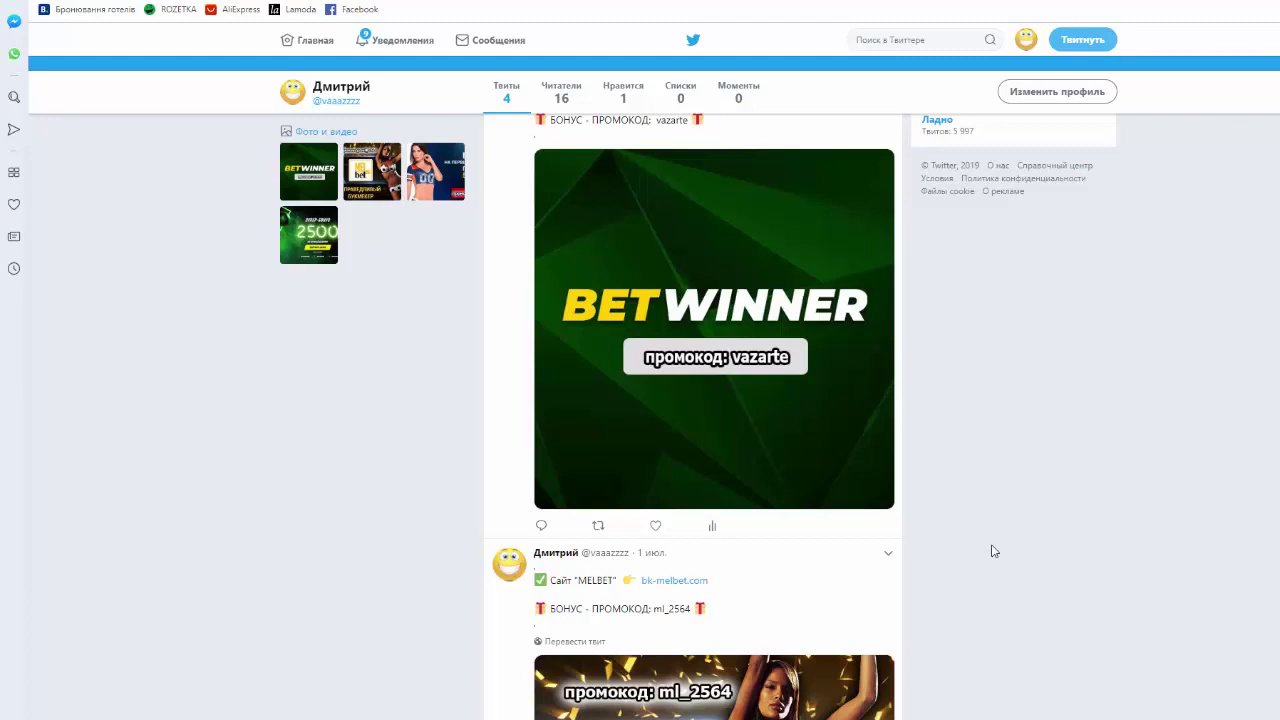
scroll(991, 549, down, 2)
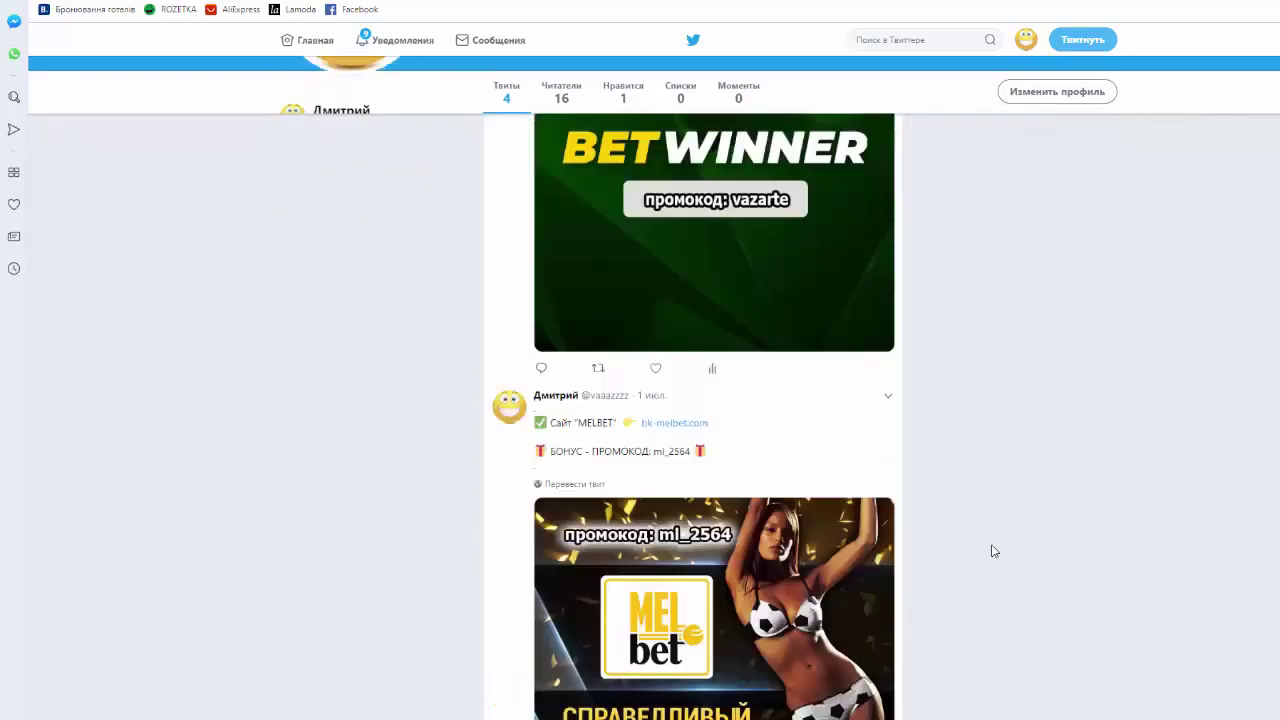
scroll(1086, 494, up, 3)
scroll(1083, 431, up, 2)
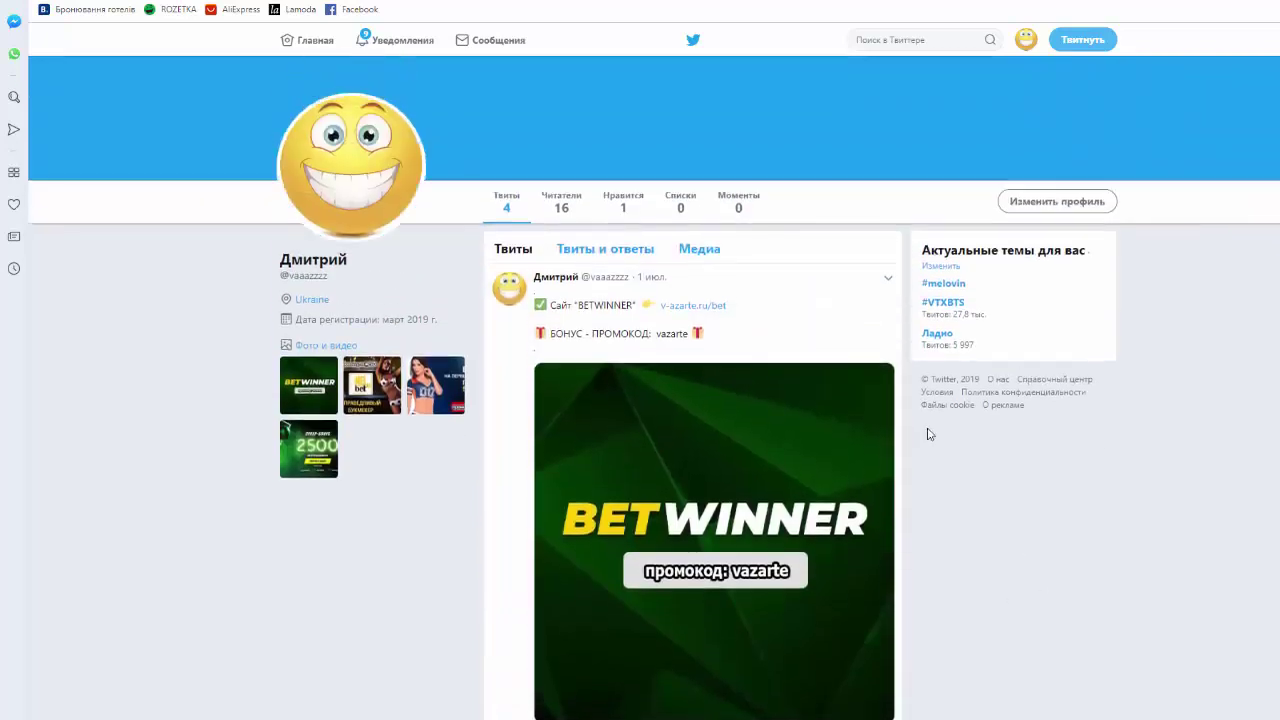
scroll(1094, 423, down, 9)
scroll(1094, 423, up, 1)
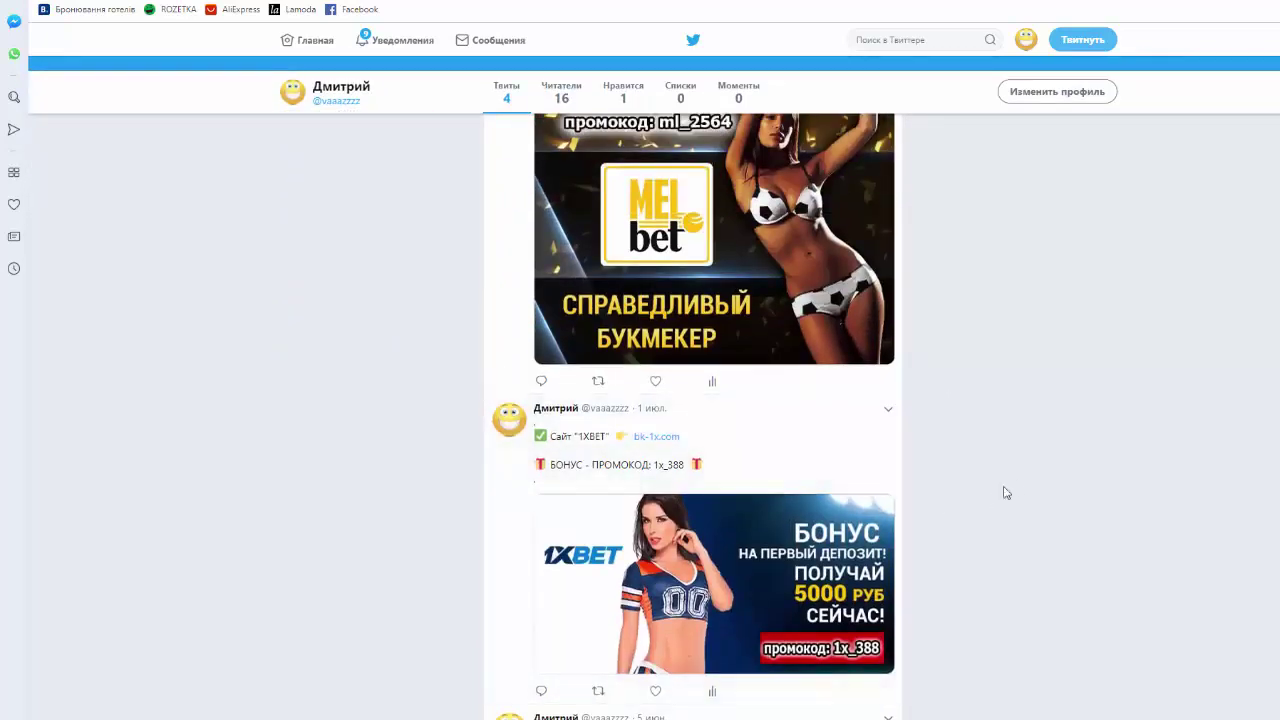
scroll(1015, 469, up, 3)
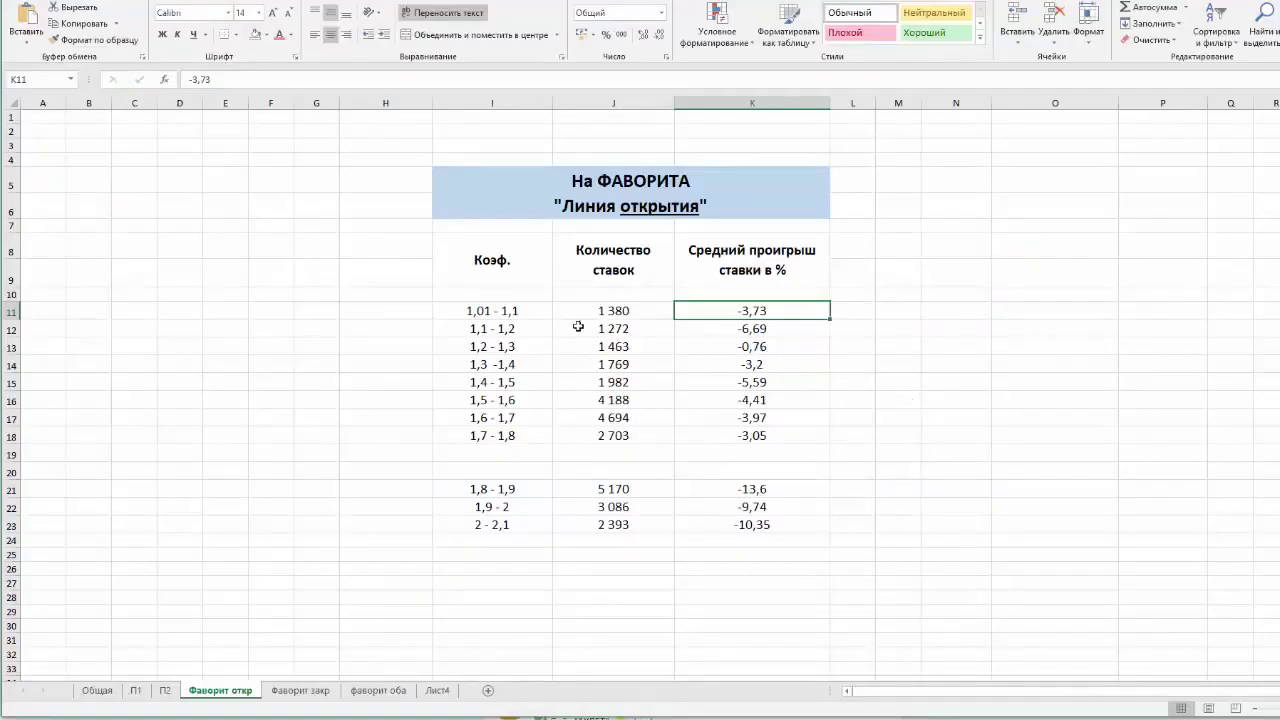
Step: Check the bet count and average loss for the 1,1 - 1,2 range in the favourite opening-line table
click(532, 328)
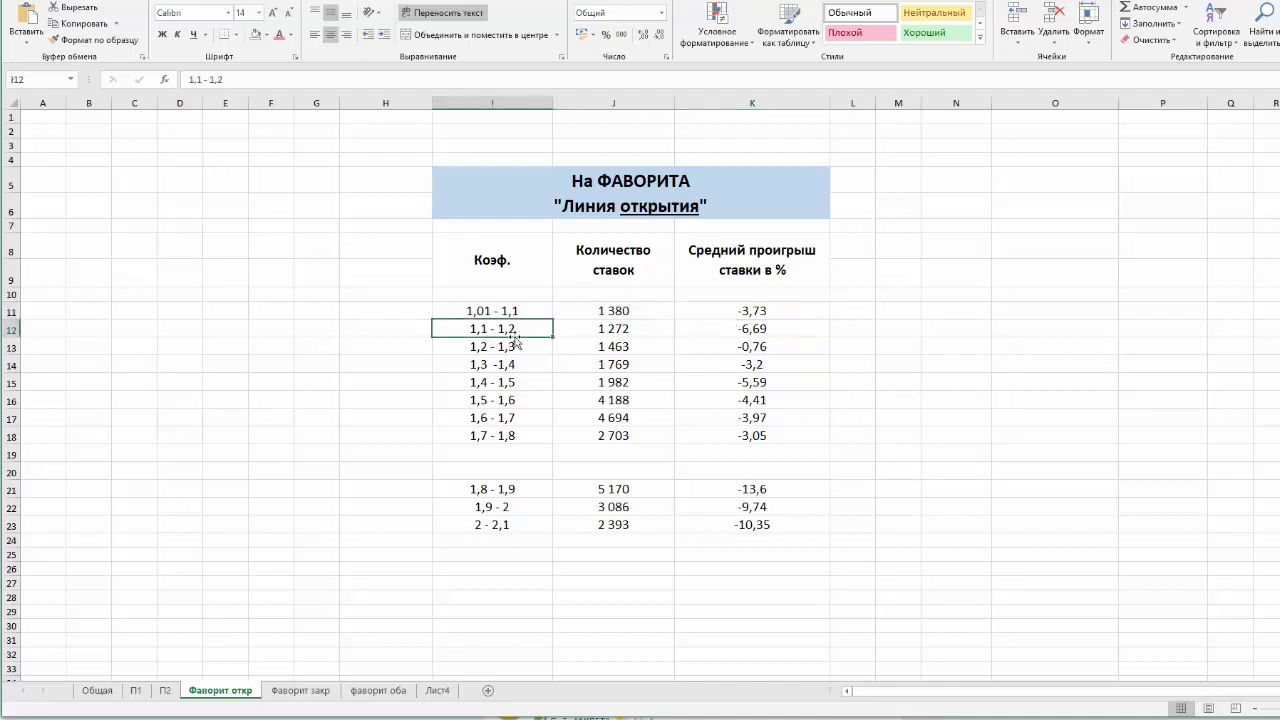
click(620, 332)
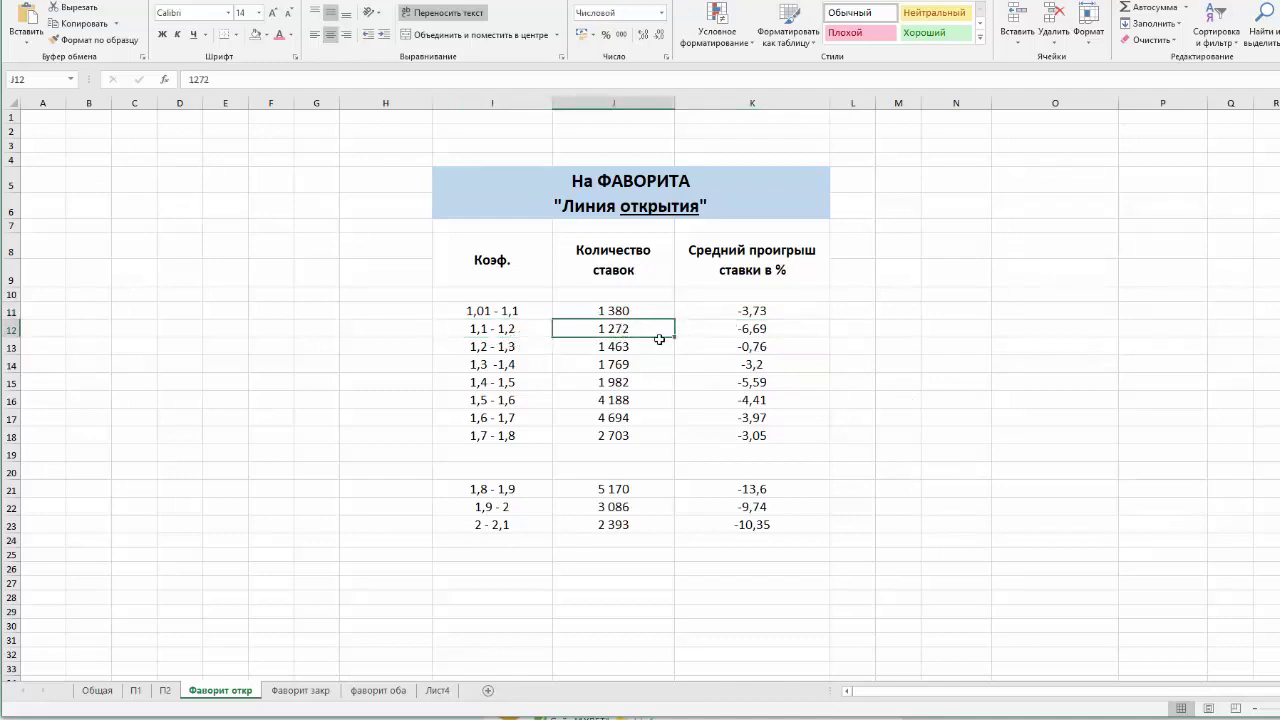
click(768, 337)
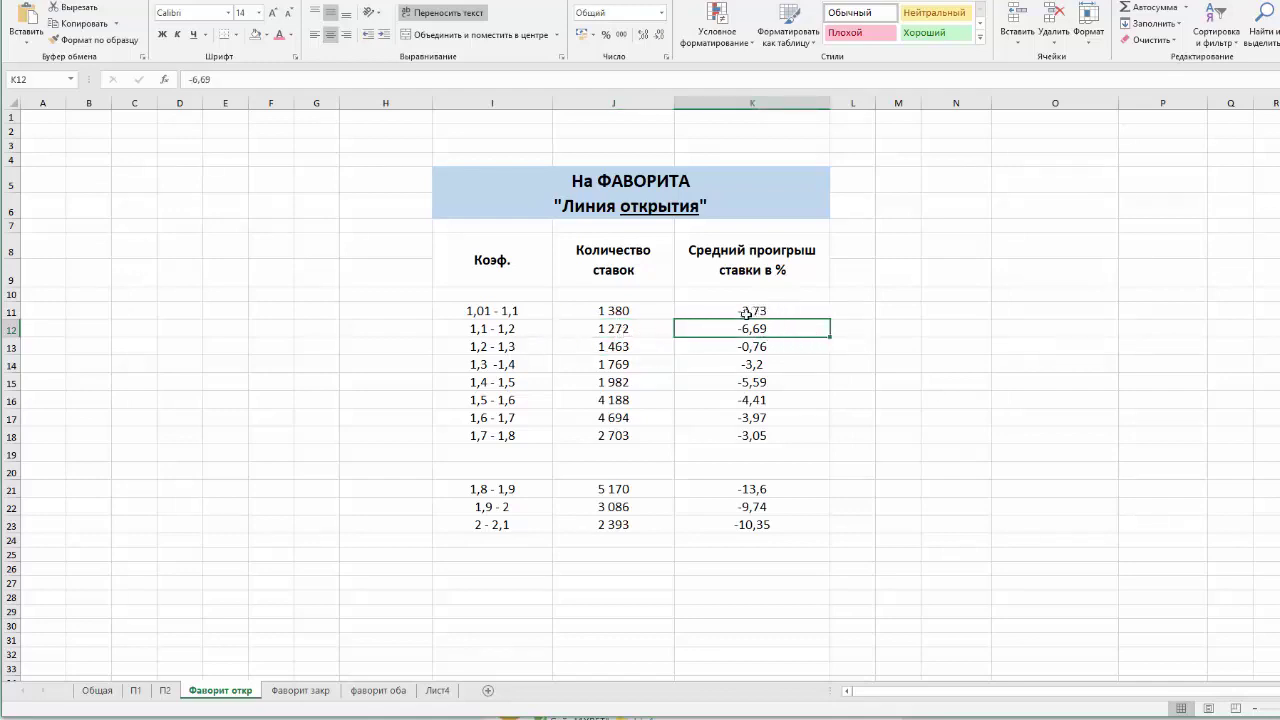
Step: Go through the odds ranges from 1,1 - 1,2 to 1,6 - 1,7 in the Коэф. column
click(496, 327)
click(500, 352)
click(486, 331)
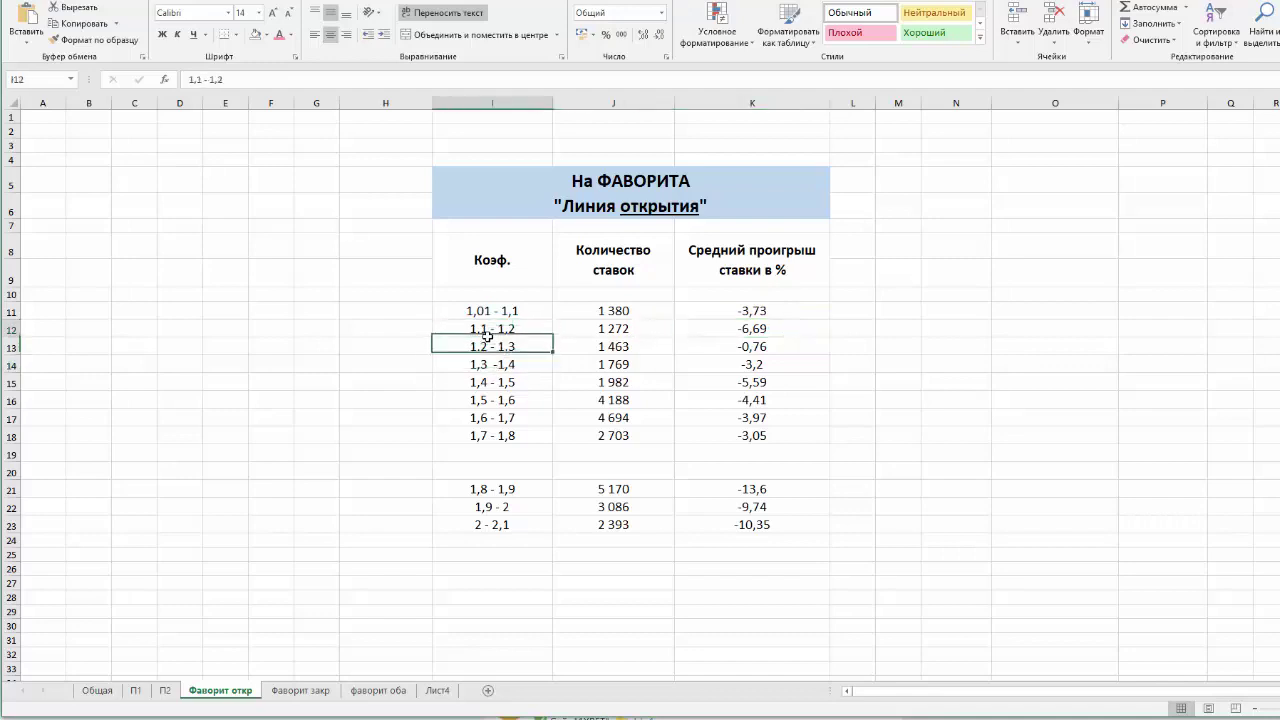
click(500, 363)
click(500, 385)
click(501, 401)
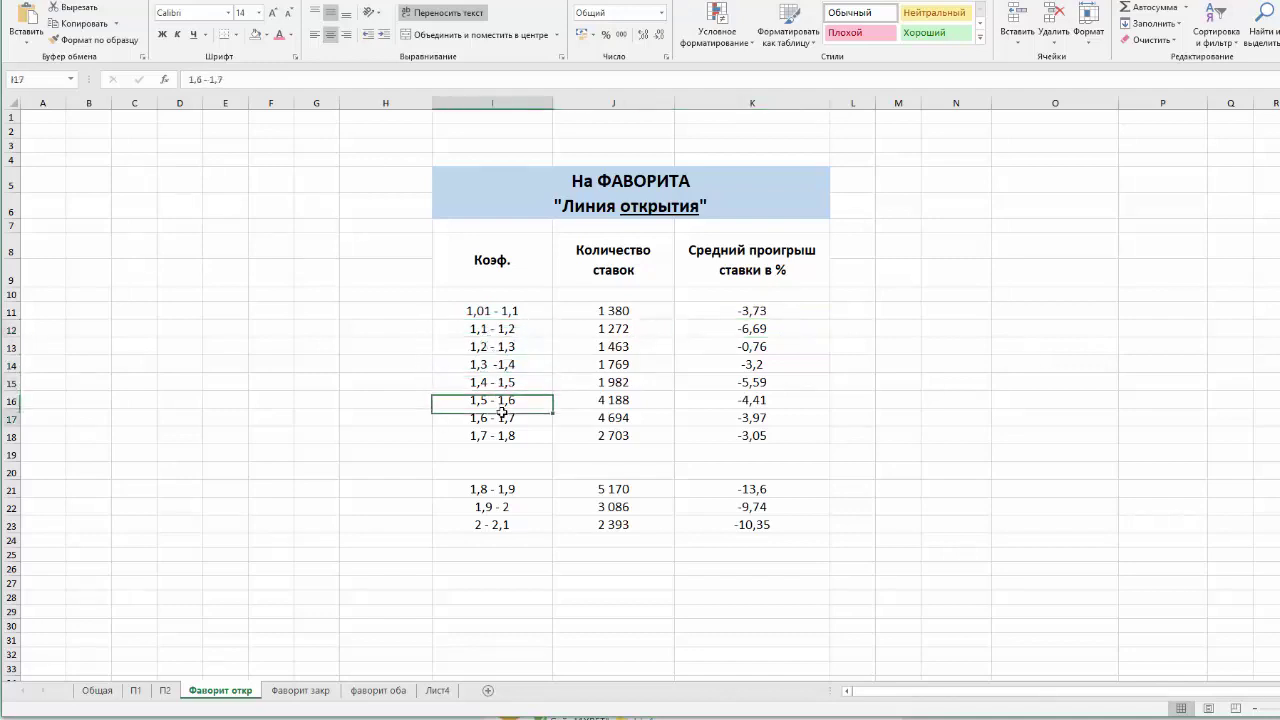
click(503, 418)
Step: Compare the average loss percentages for the odds ranges from 1,01 to 1,8 on the opening line
drag(751, 306, 752, 443)
click(935, 362)
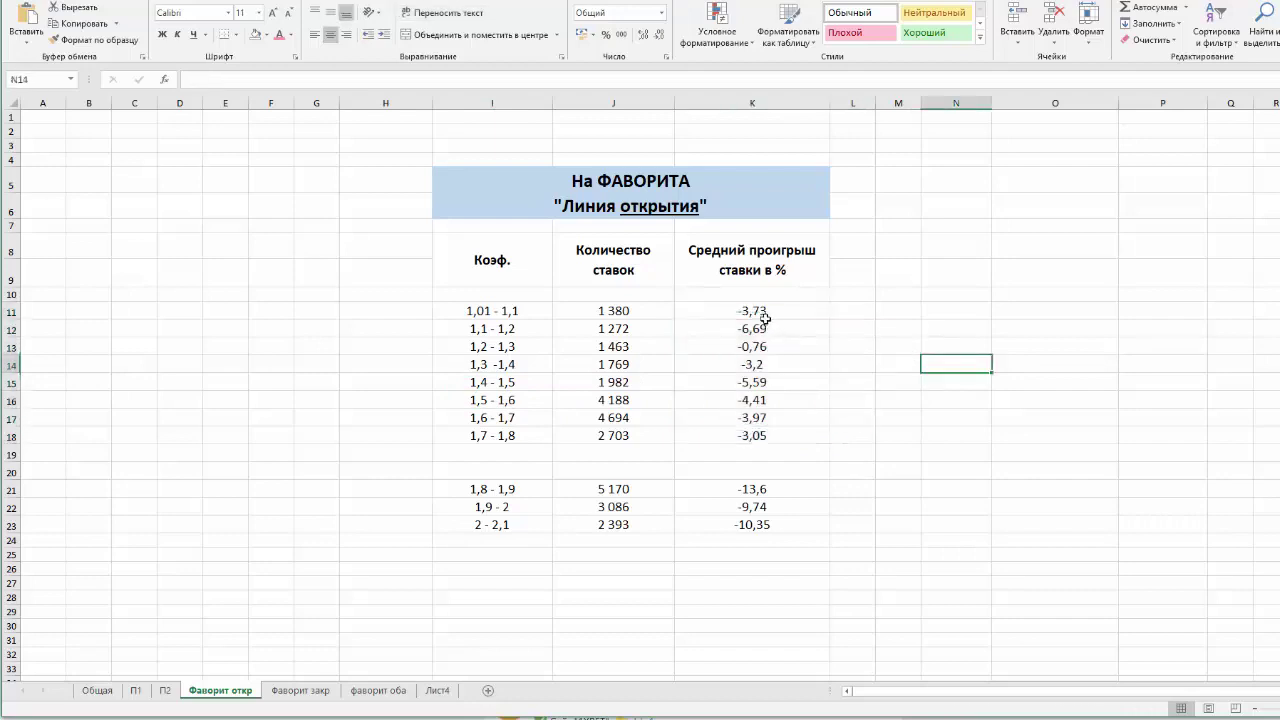
drag(758, 312, 752, 432)
click(754, 374)
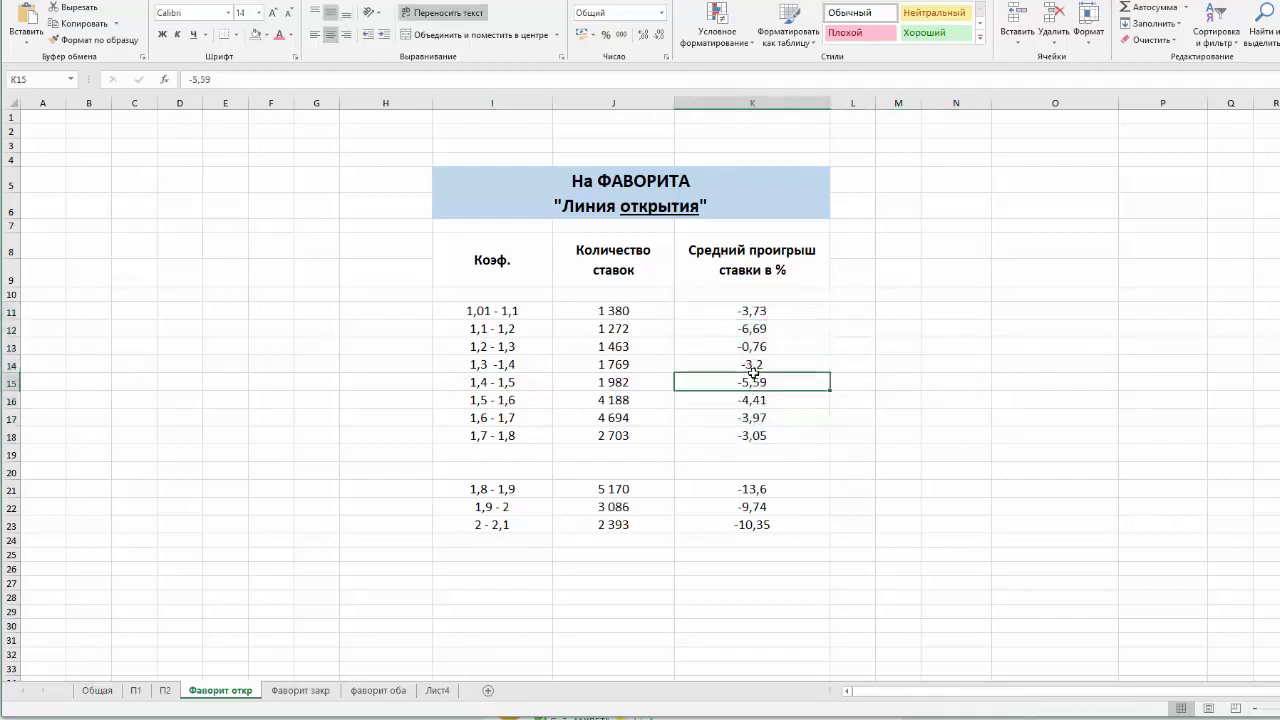
Step: Compare the opening-line average losses for odds from 1,01 to 1,5, focusing on the 1,2 - 1,3 range
click(754, 330)
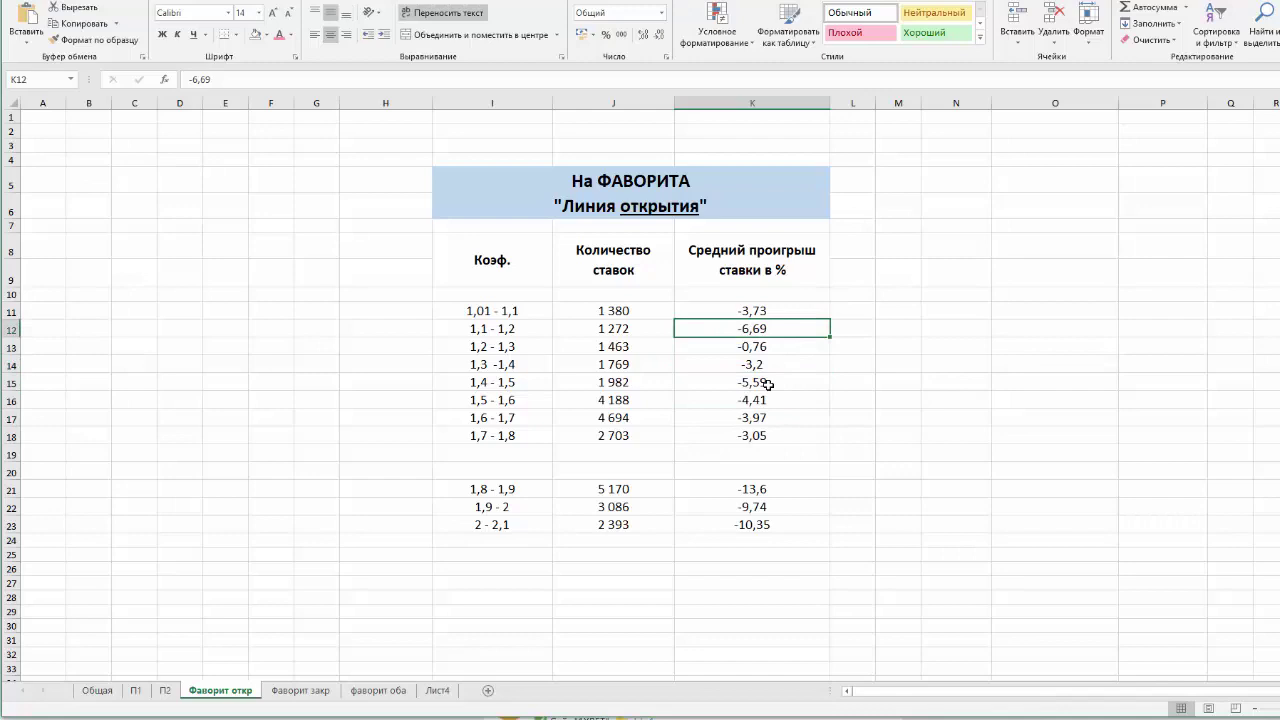
click(750, 314)
click(758, 380)
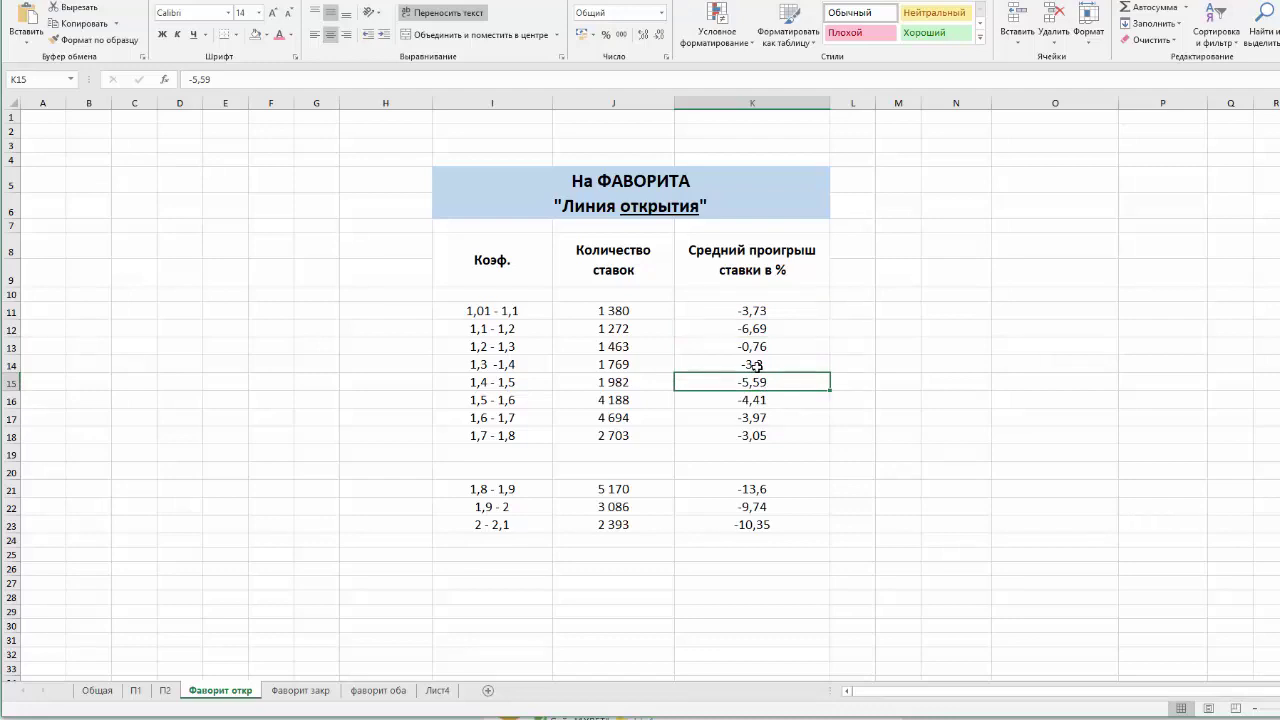
click(750, 348)
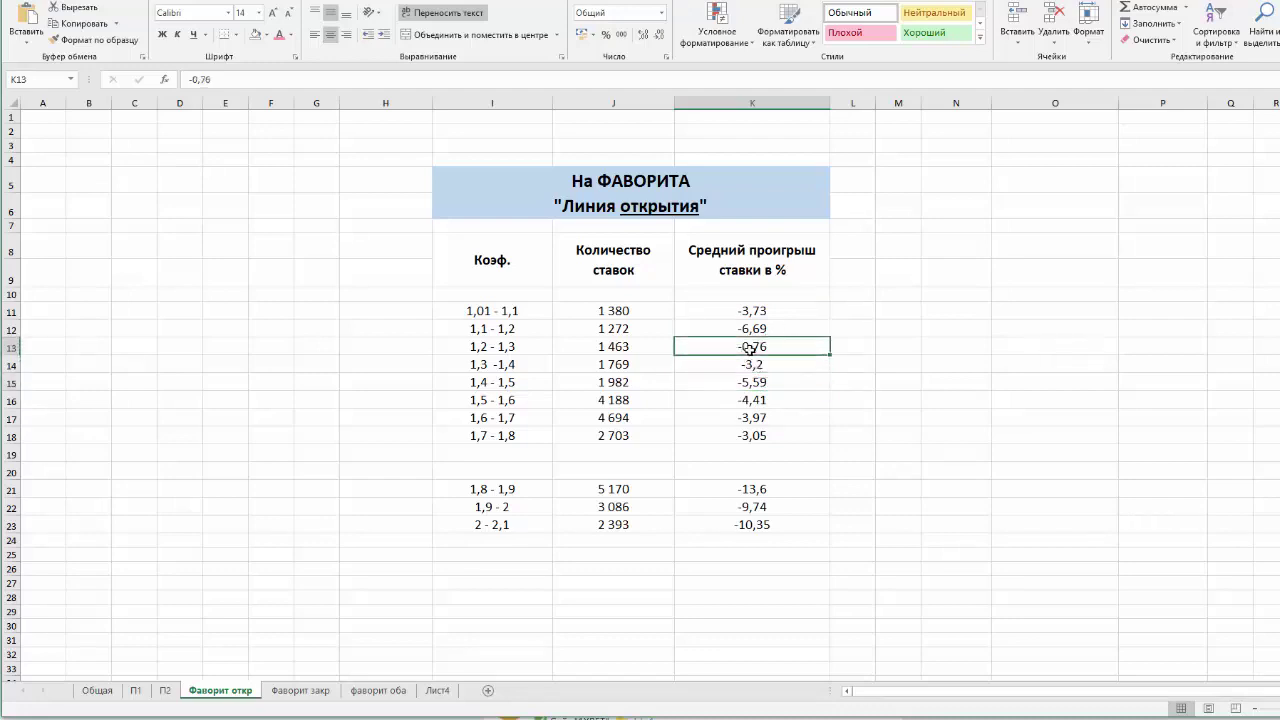
click(506, 346)
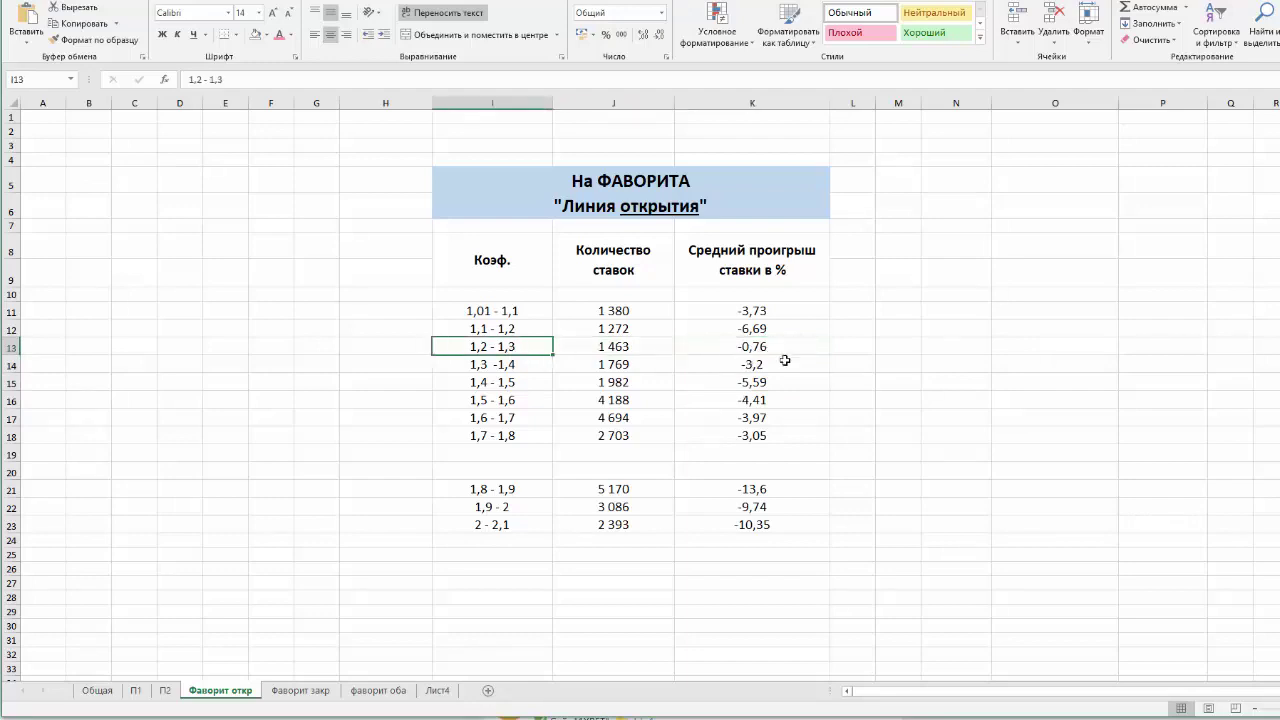
click(772, 352)
Step: Compare the opening-line average losses for odds from 1,4 to 1,8 with the 1,2 - 1,3 range
click(763, 437)
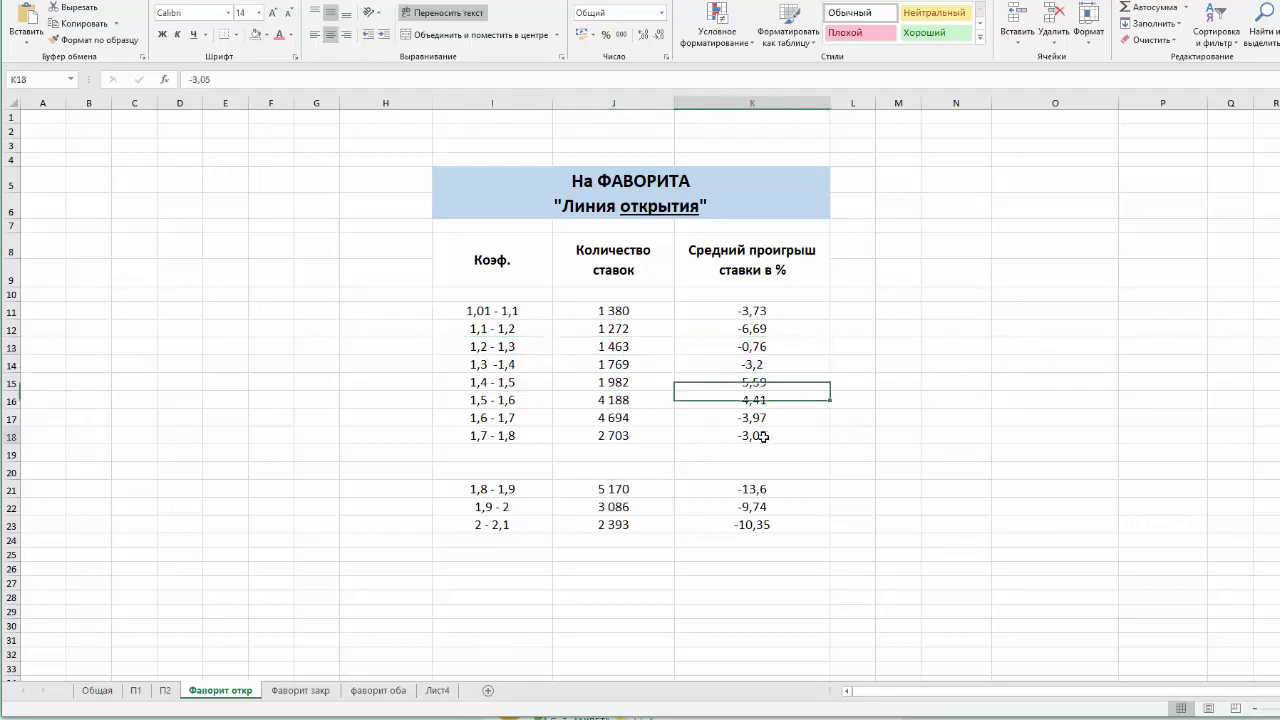
click(505, 420)
click(590, 437)
click(757, 420)
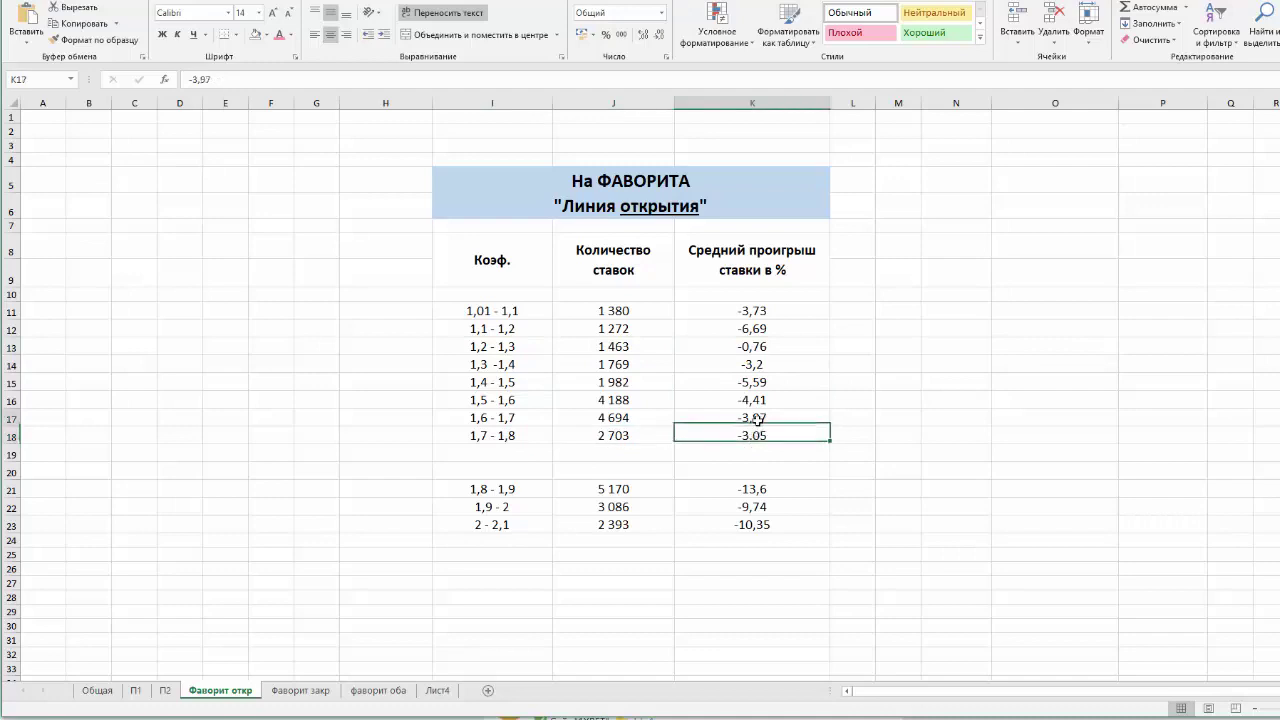
click(766, 383)
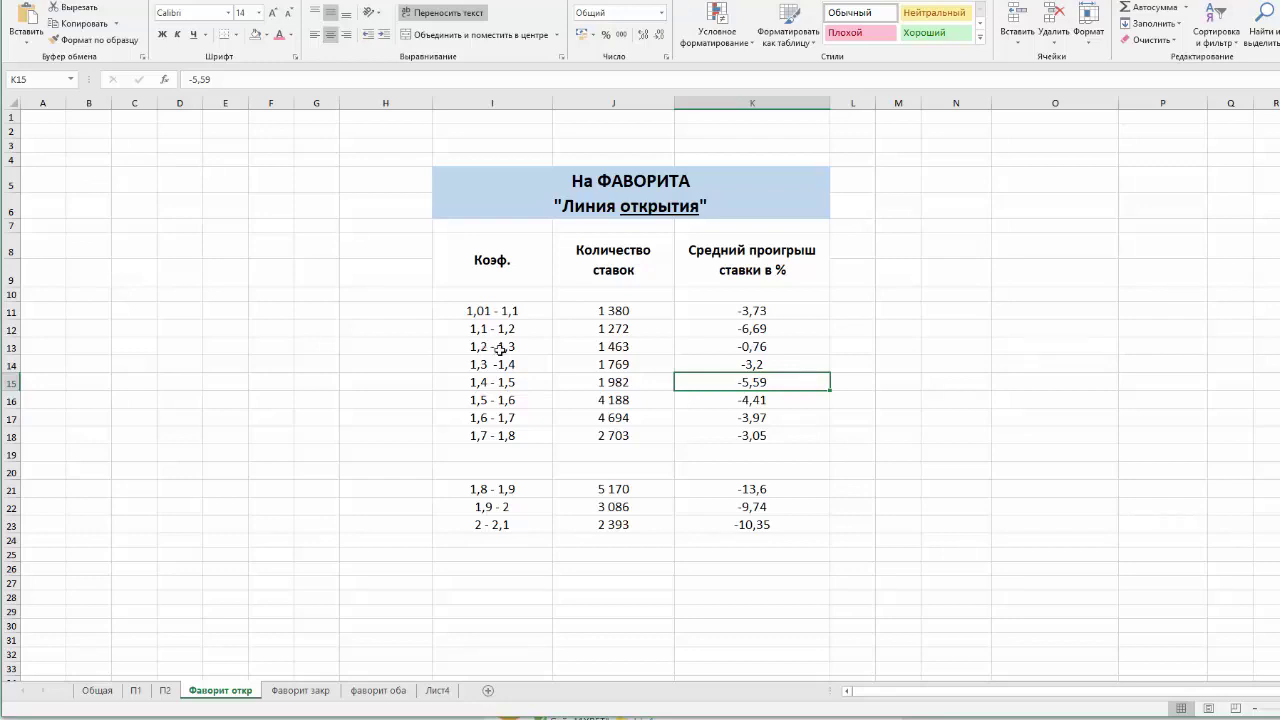
click(495, 344)
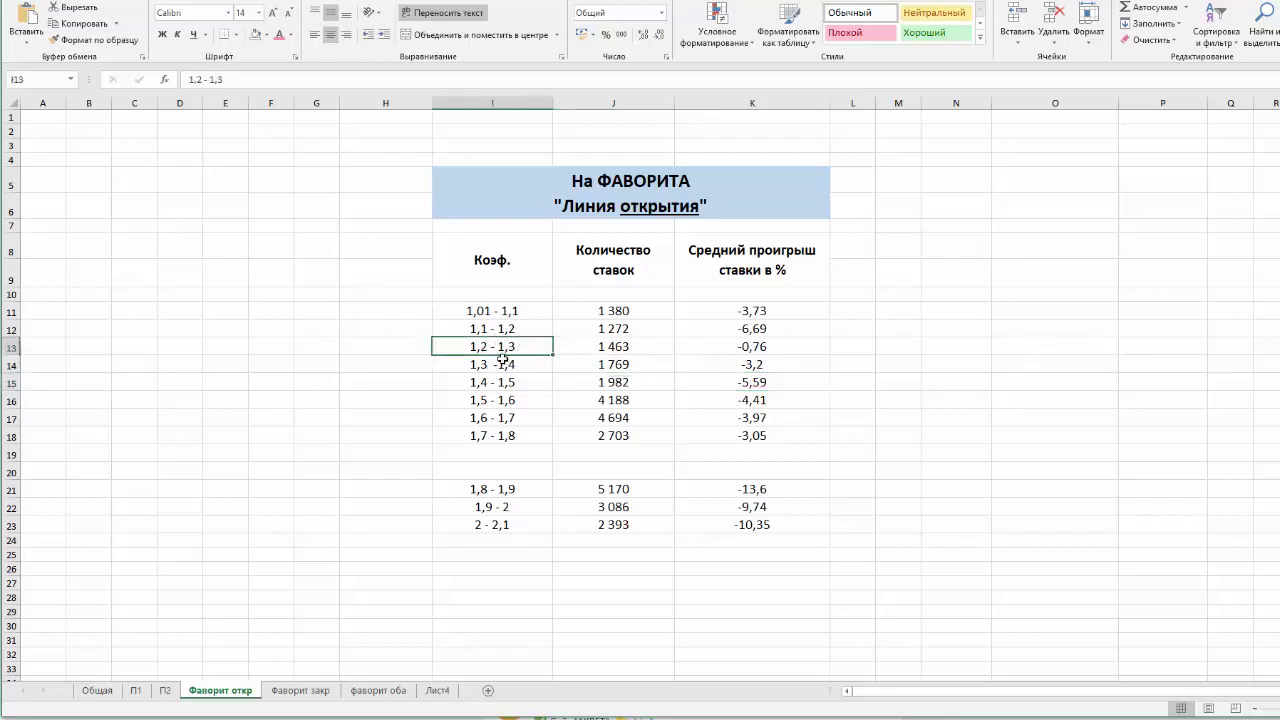
click(703, 350)
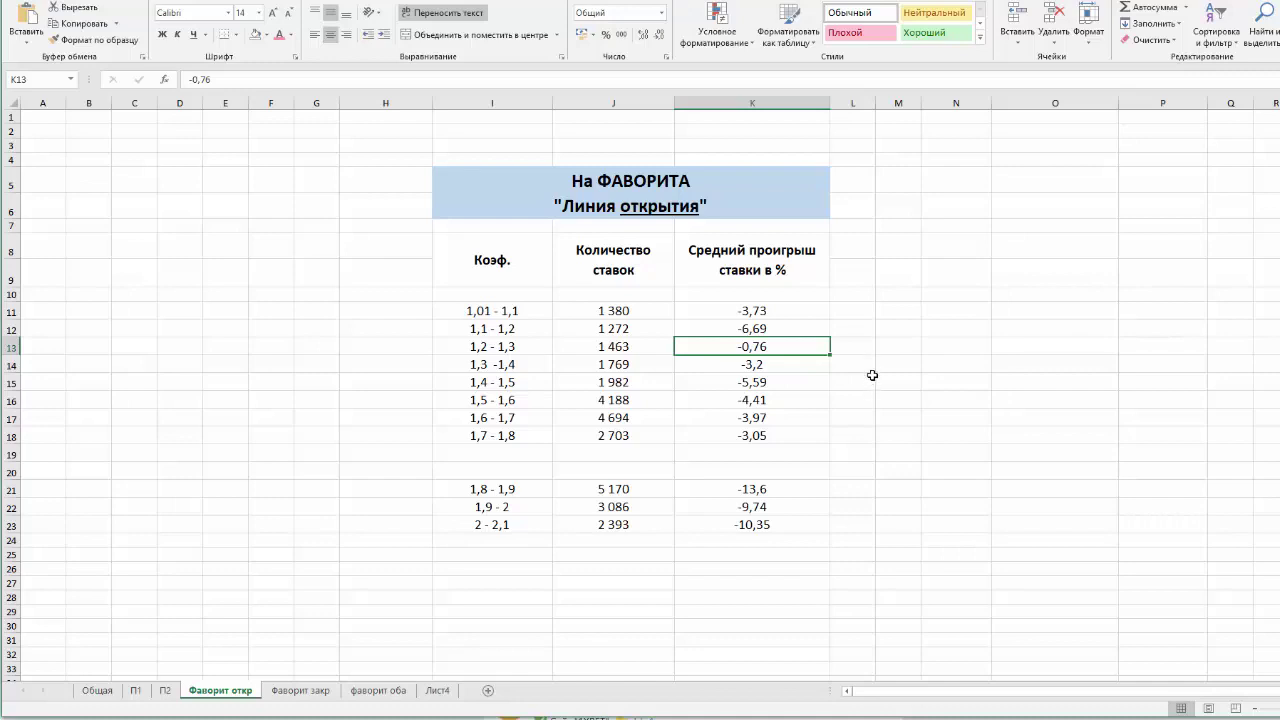
Step: Examine the 1,8 - 1,9, 1,9 - 2 and 2 - 2,1 rows of the opening-line table
drag(488, 486, 716, 521)
click(613, 507)
click(495, 490)
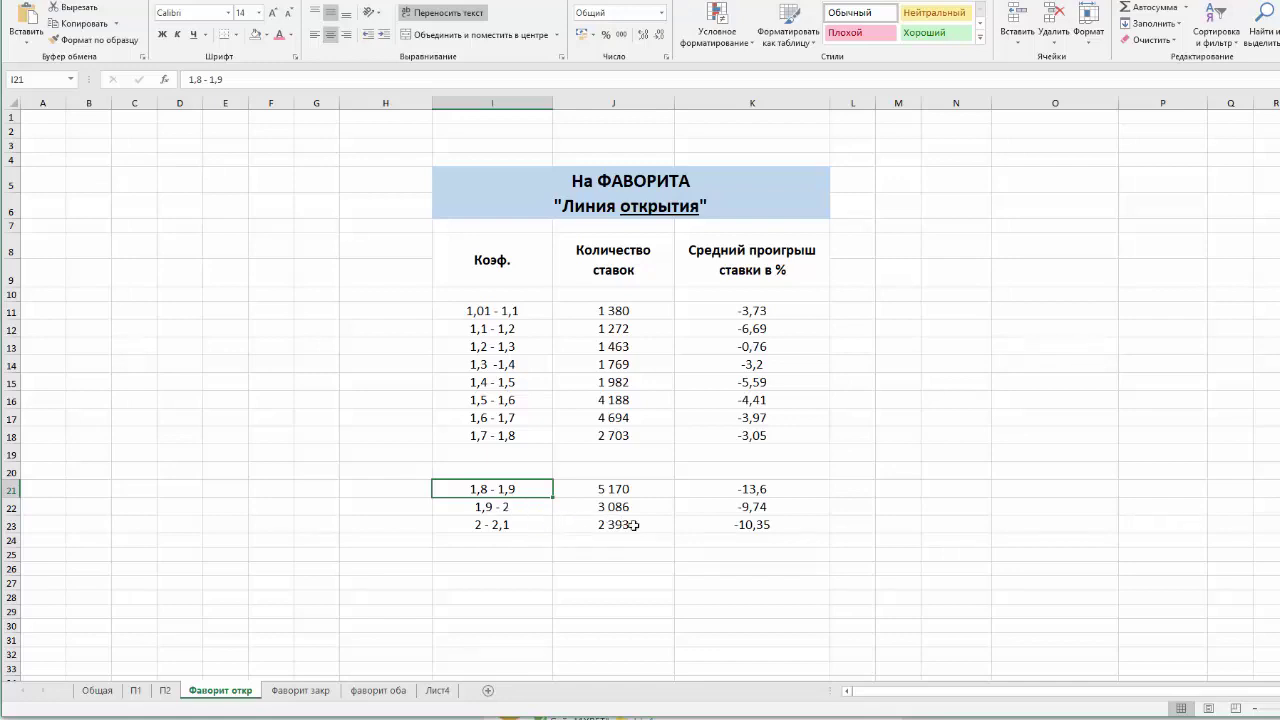
drag(778, 526, 563, 487)
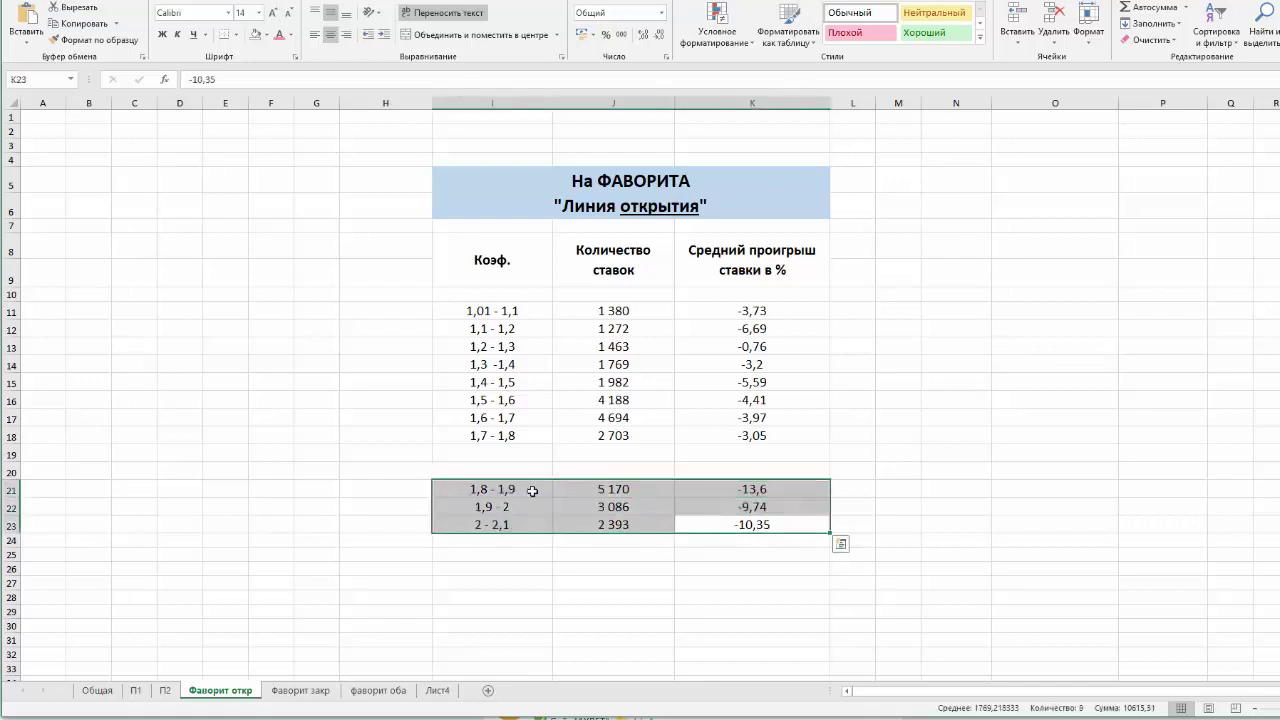
click(536, 489)
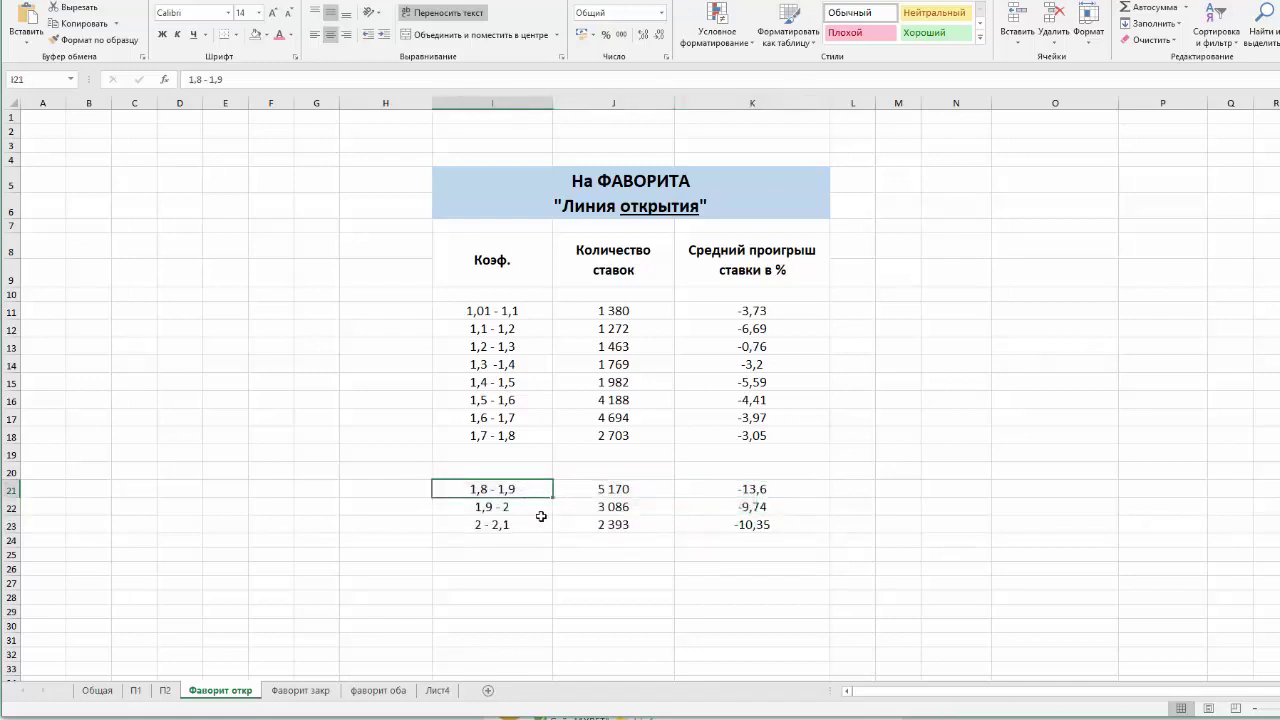
drag(511, 506, 500, 489)
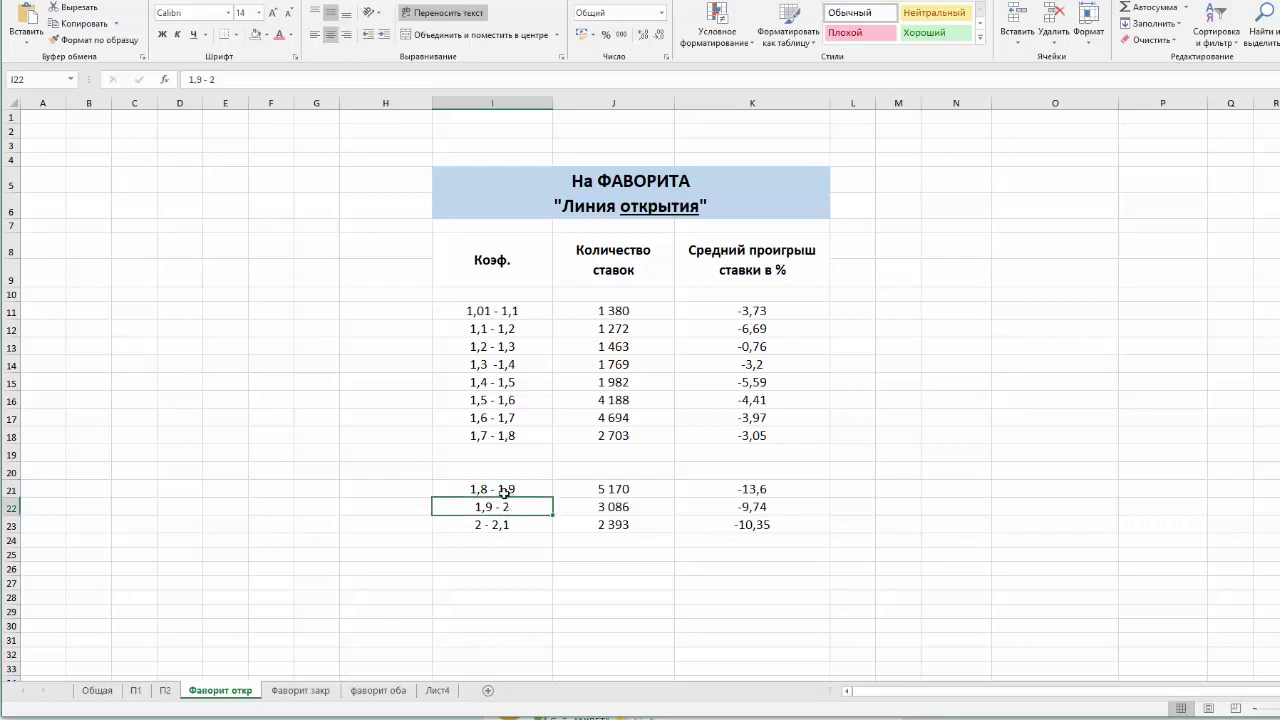
click(500, 489)
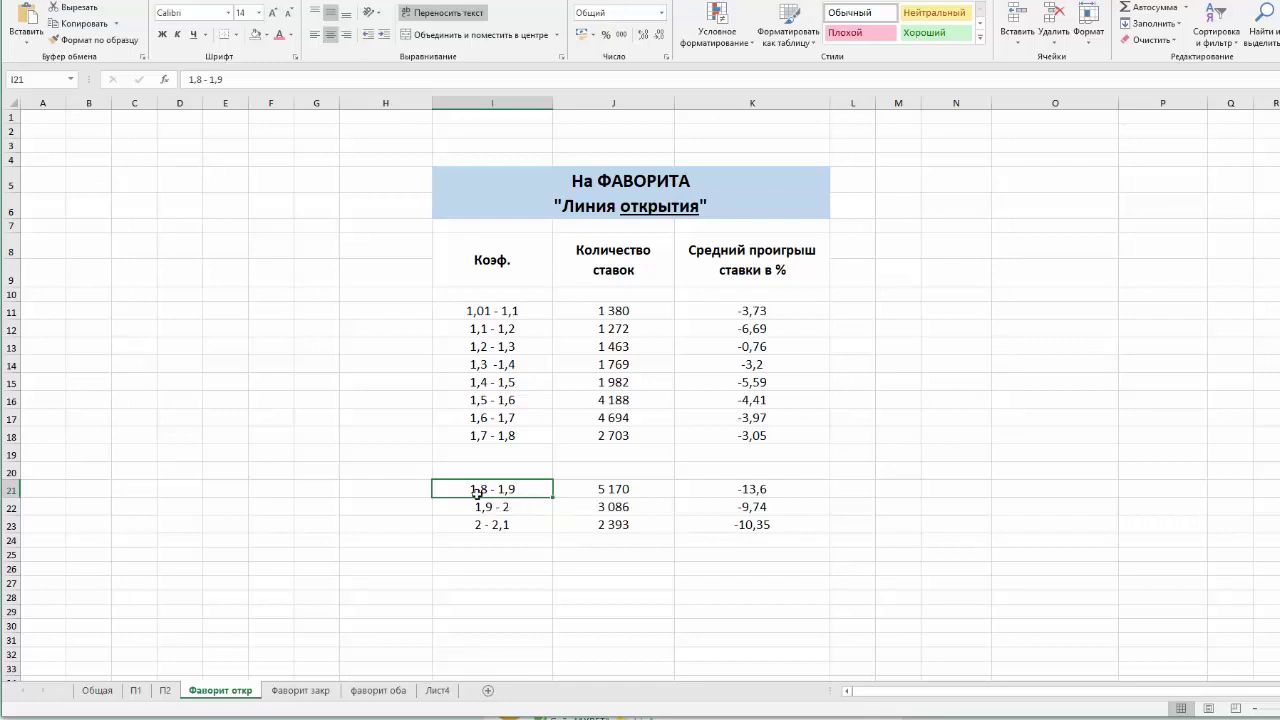
click(519, 524)
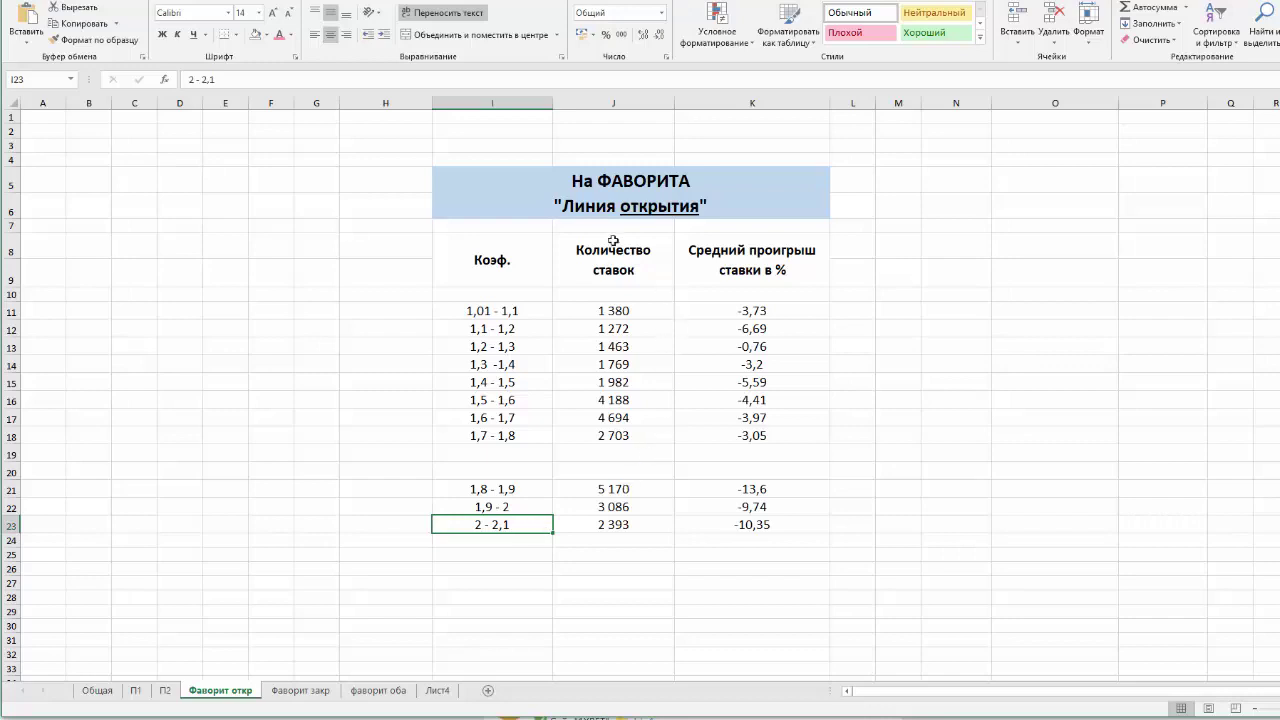
Step: Review the average loss column across all odds ranges under the "Линия открытия" heading
click(641, 205)
drag(749, 311, 765, 525)
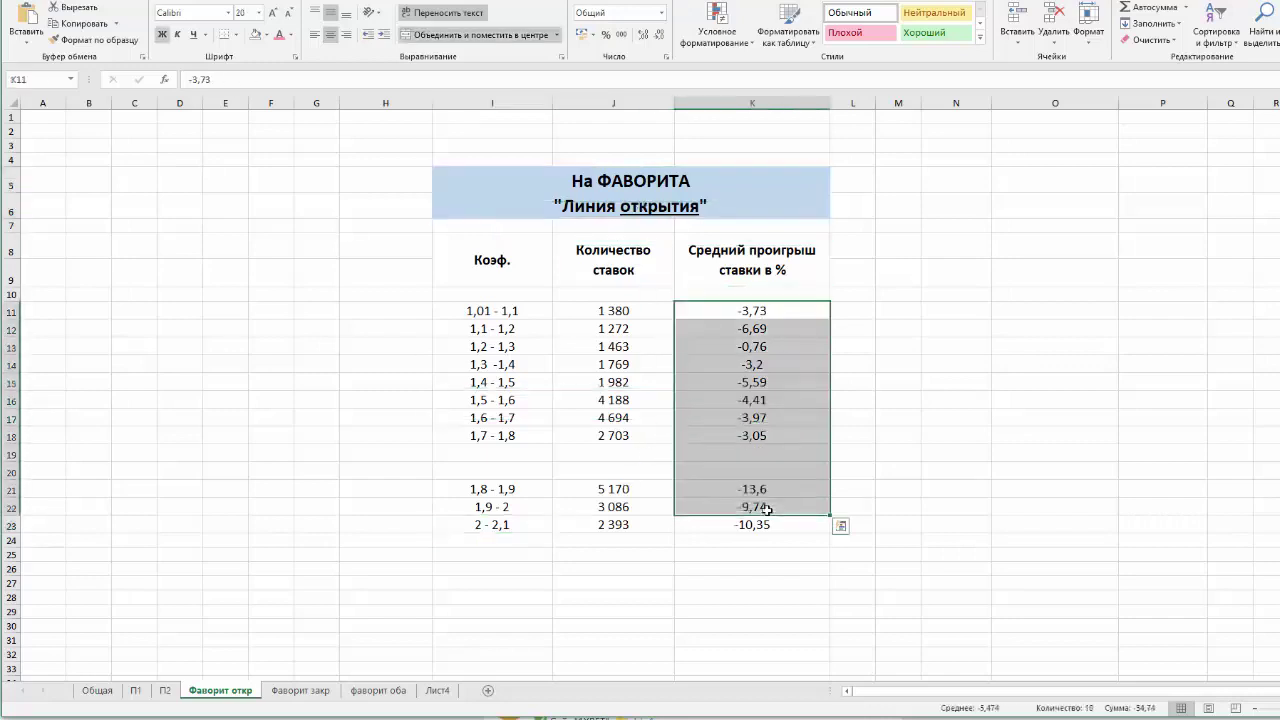
click(870, 416)
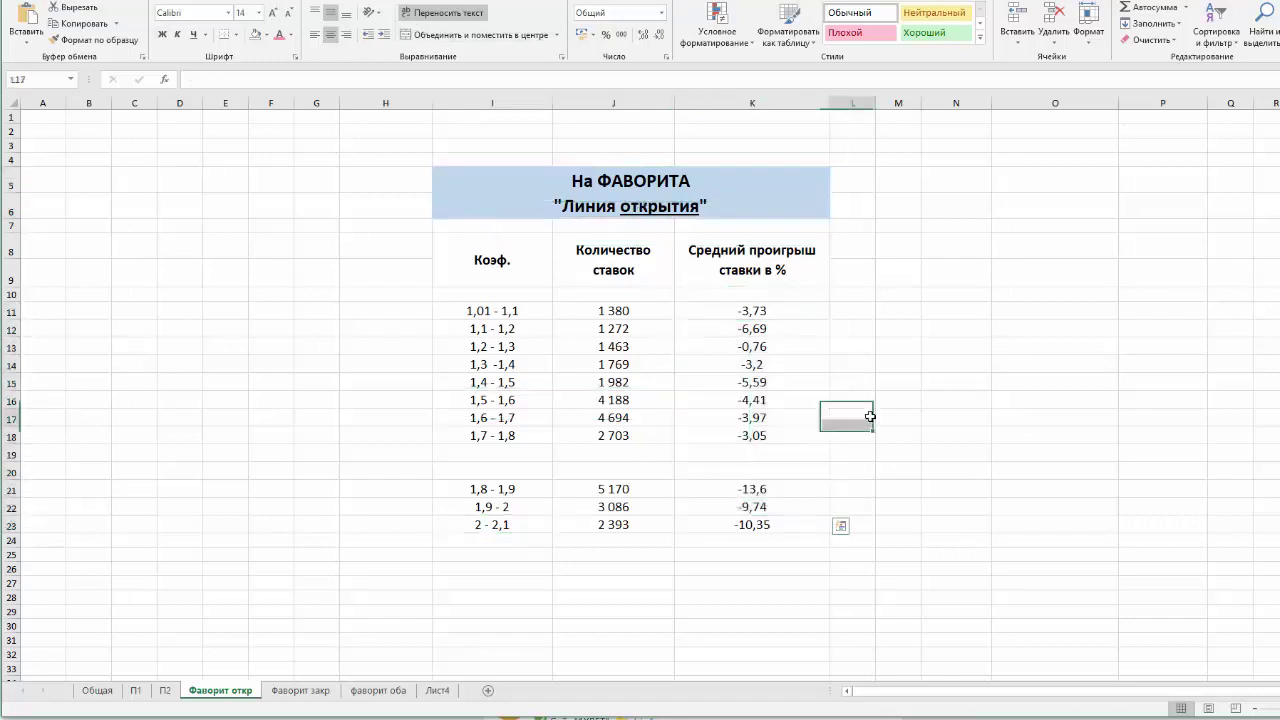
Step: Open the Фаворит закр sheet and examine the bet count and average loss for the 1,2 - 1,3 closing-line range
click(312, 691)
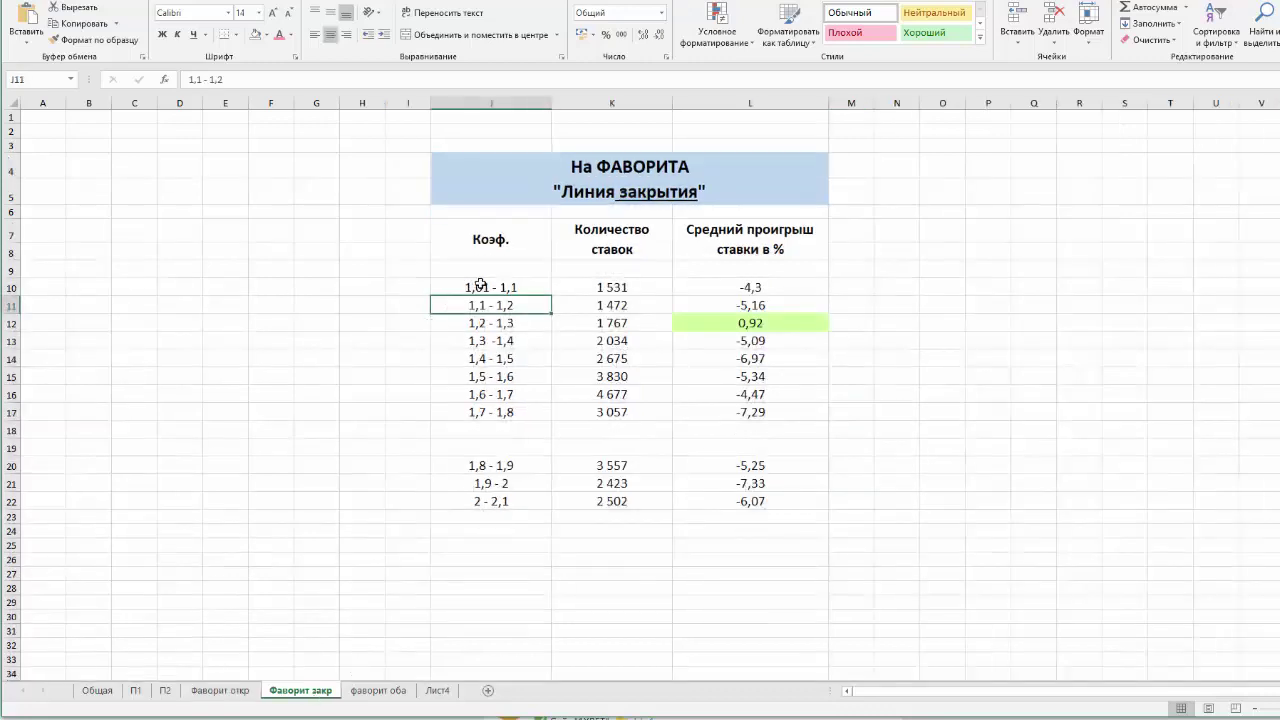
click(685, 326)
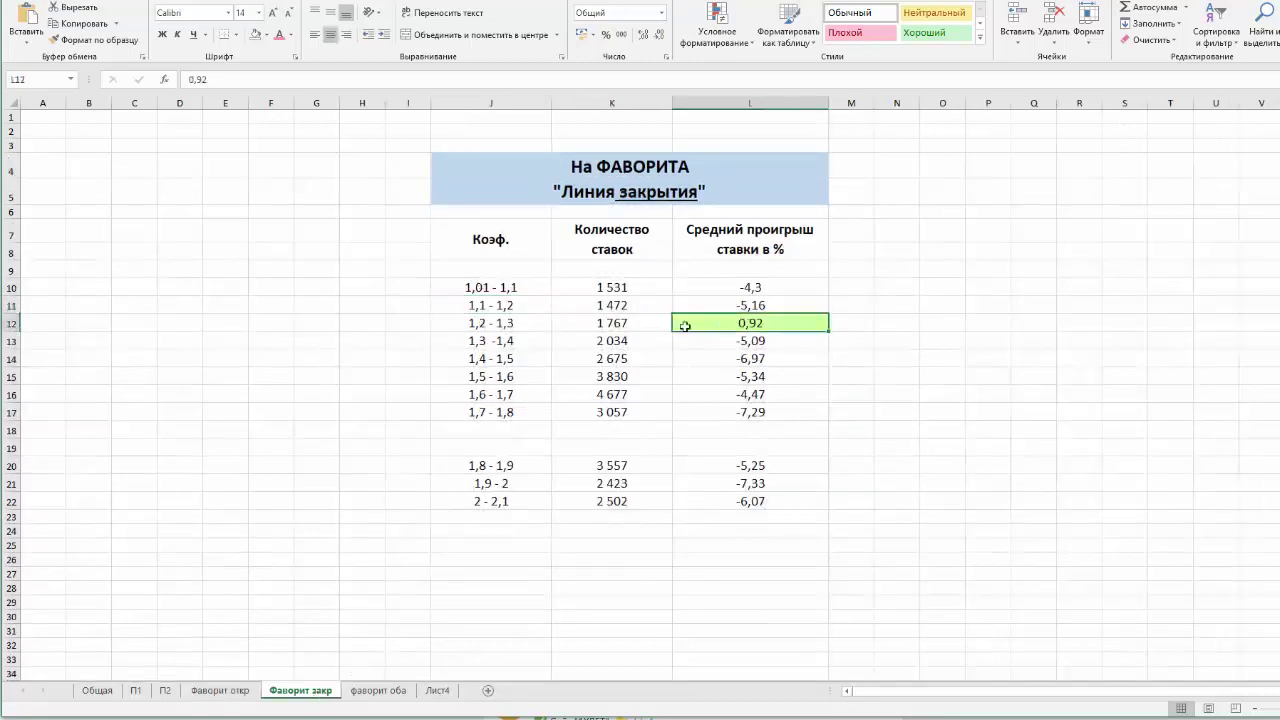
click(529, 322)
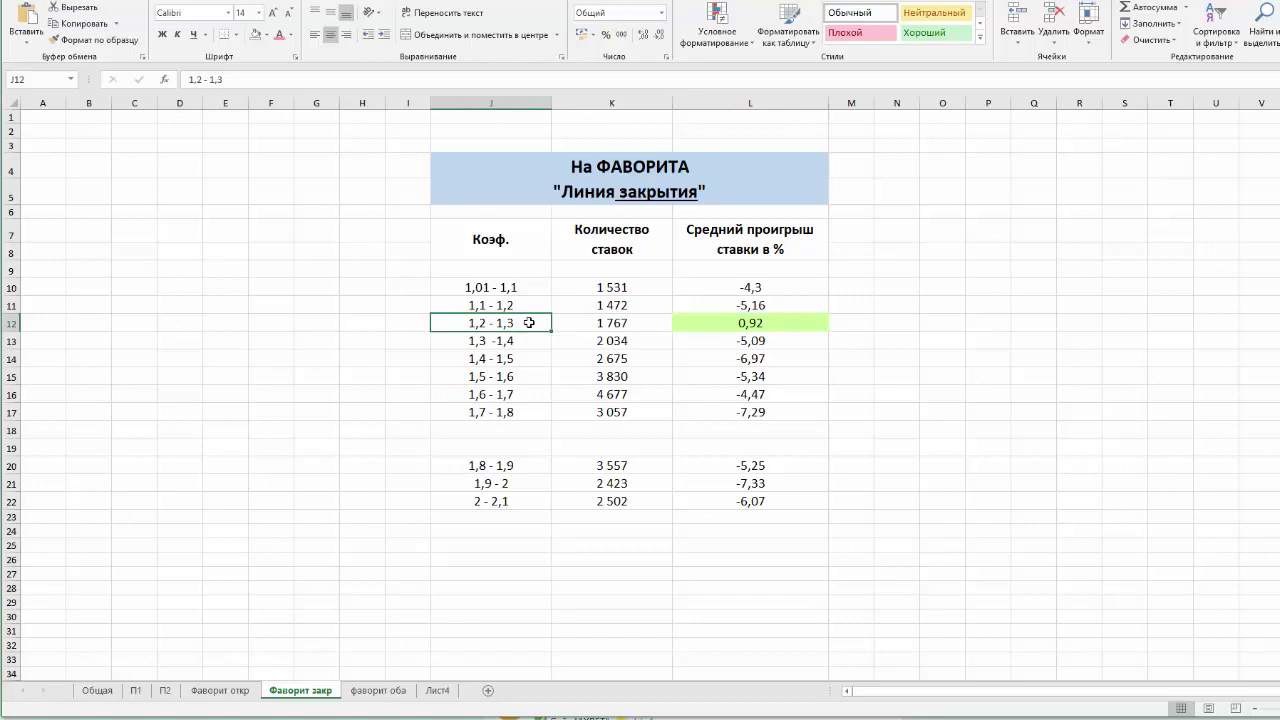
click(626, 322)
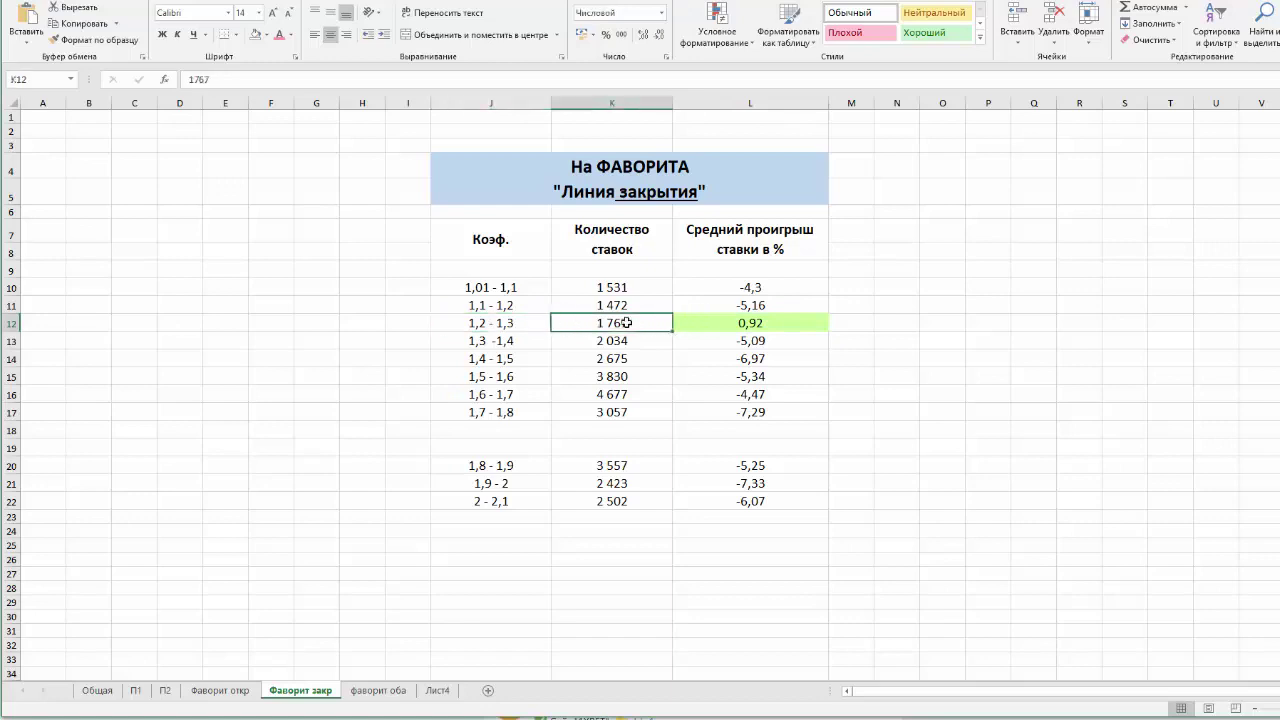
click(735, 325)
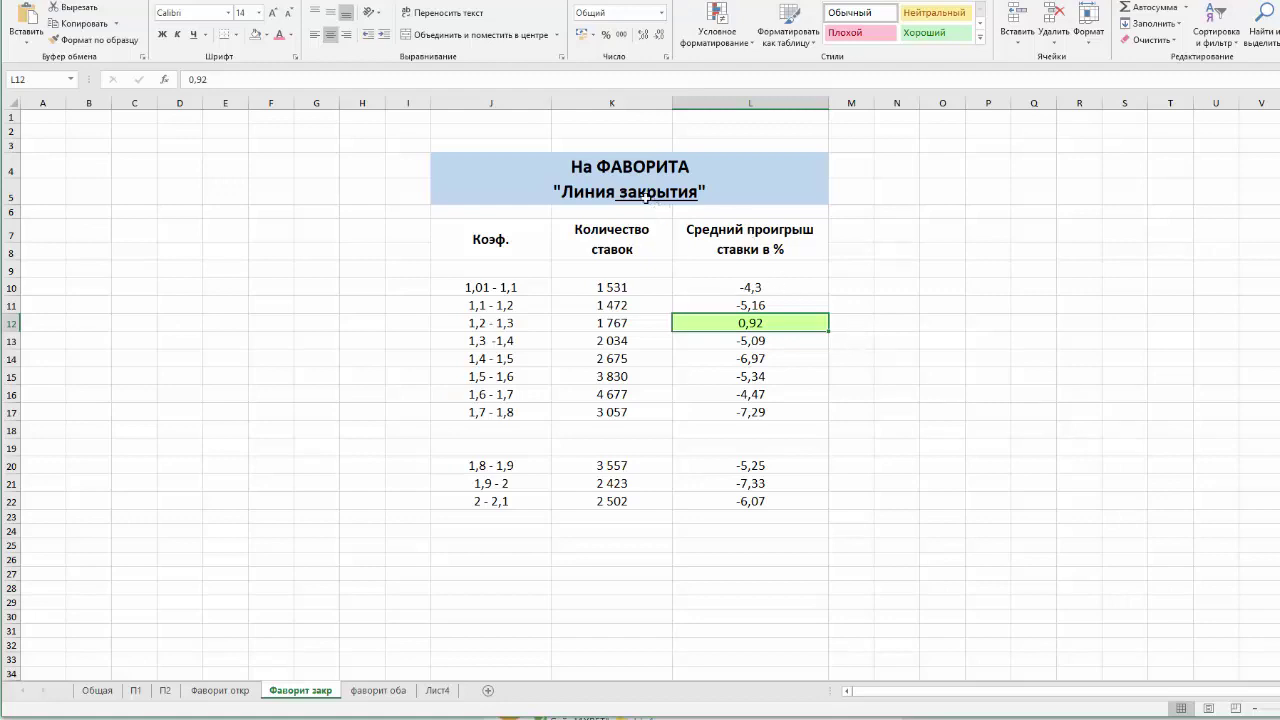
click(480, 325)
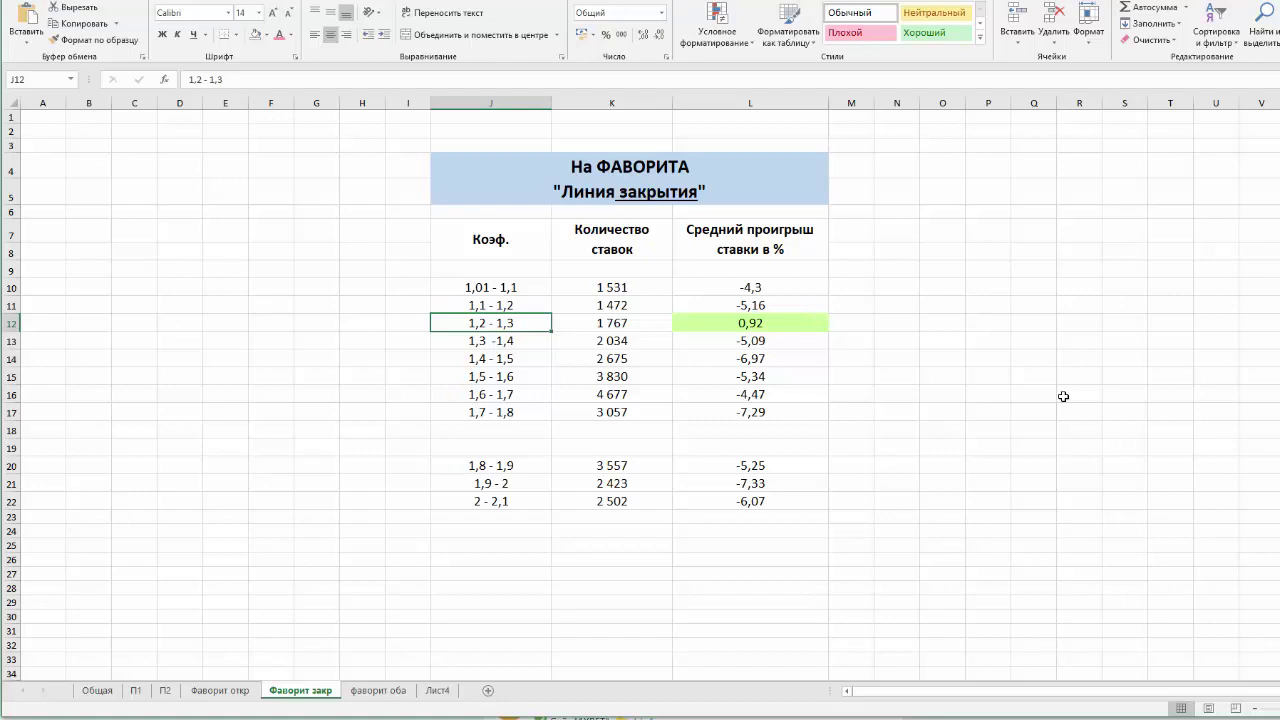
click(628, 340)
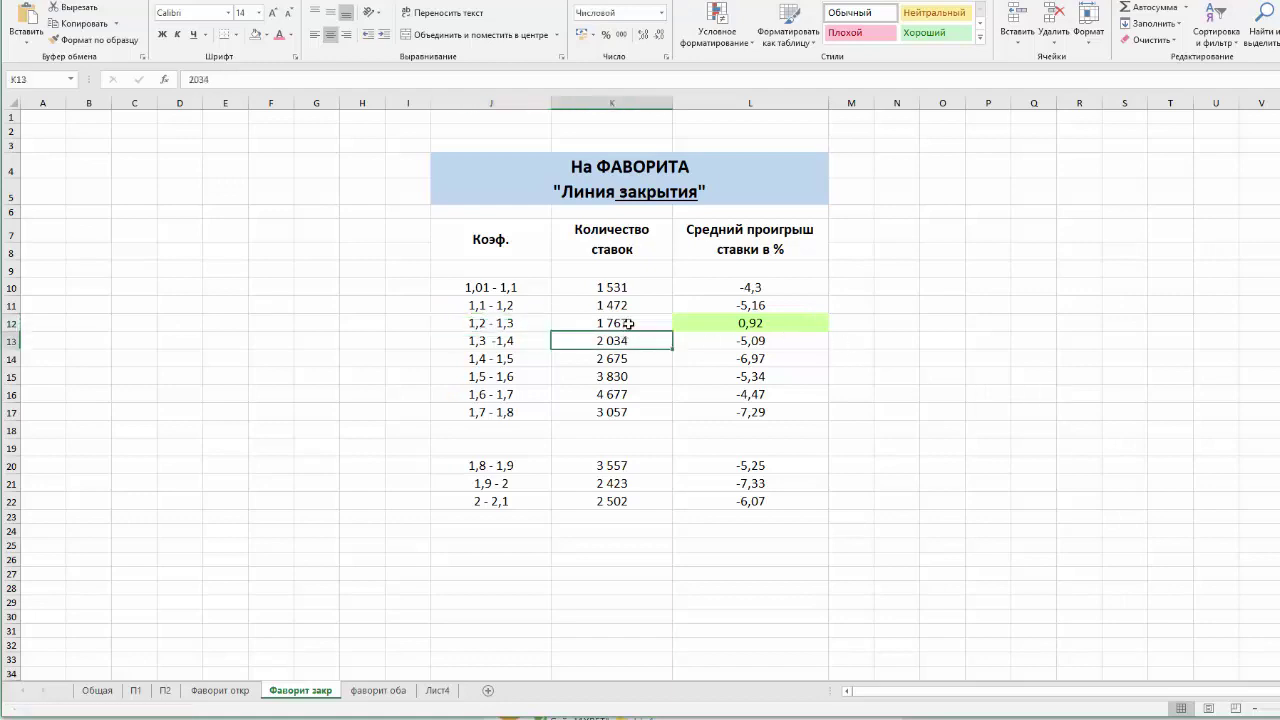
click(628, 323)
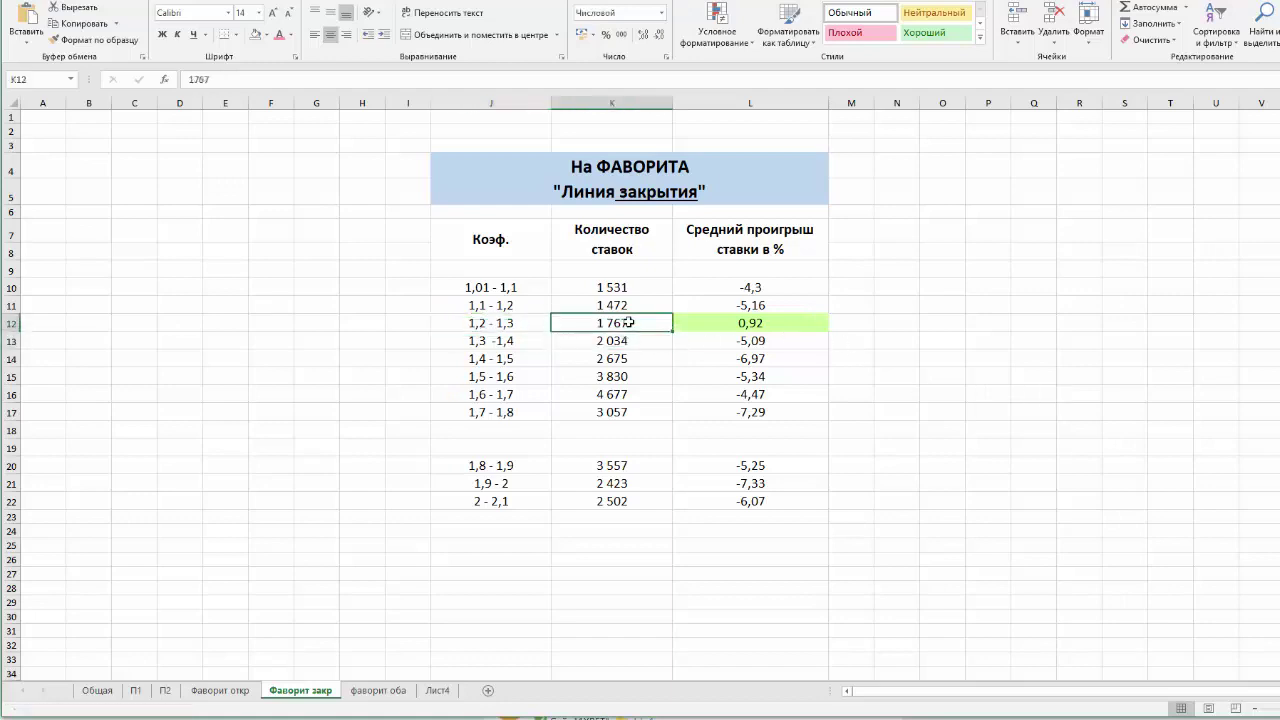
click(750, 326)
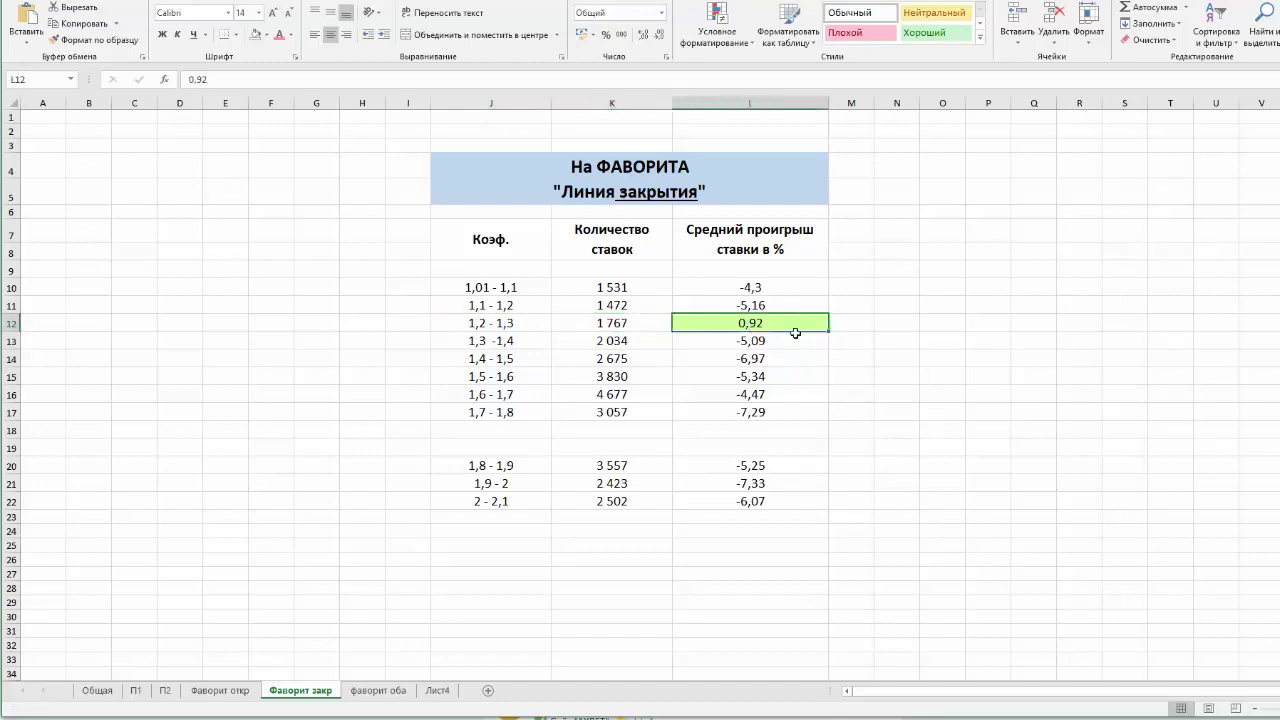
Step: Check the closing-line average losses for the 1,01 - 1,1 range and the ranges from 1,8 to 2,1
click(751, 287)
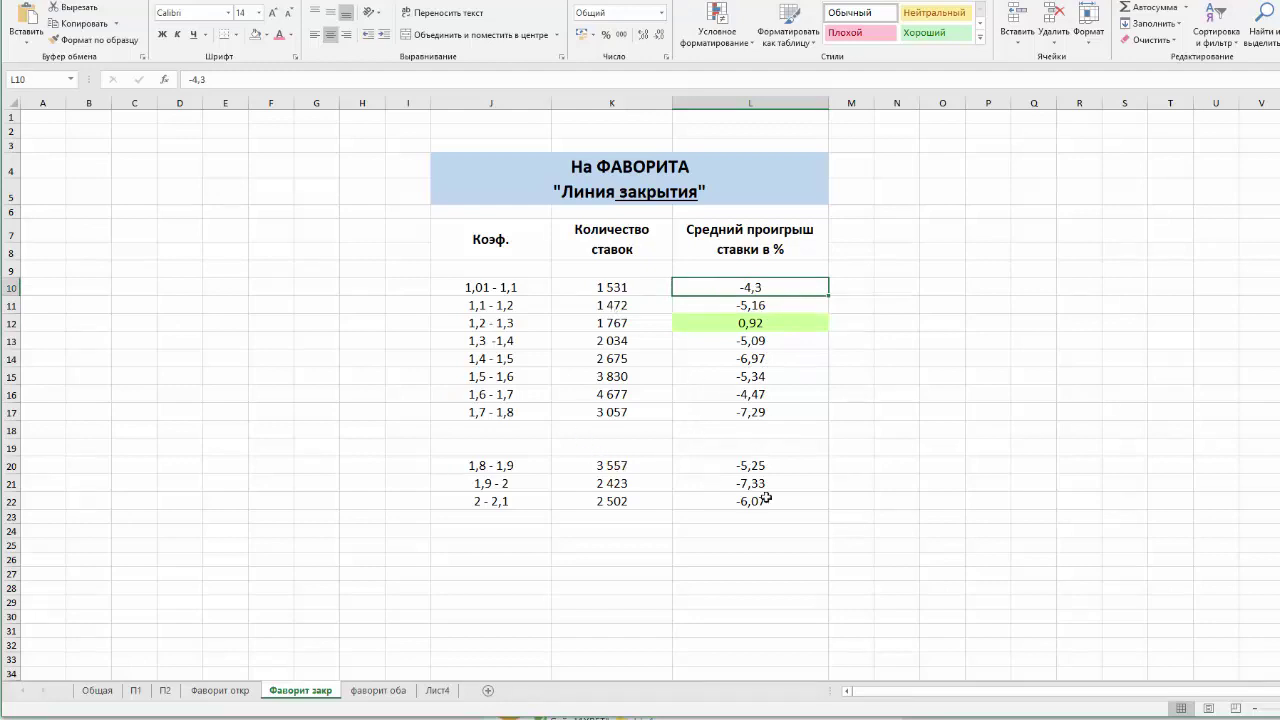
drag(749, 465, 468, 490)
click(474, 466)
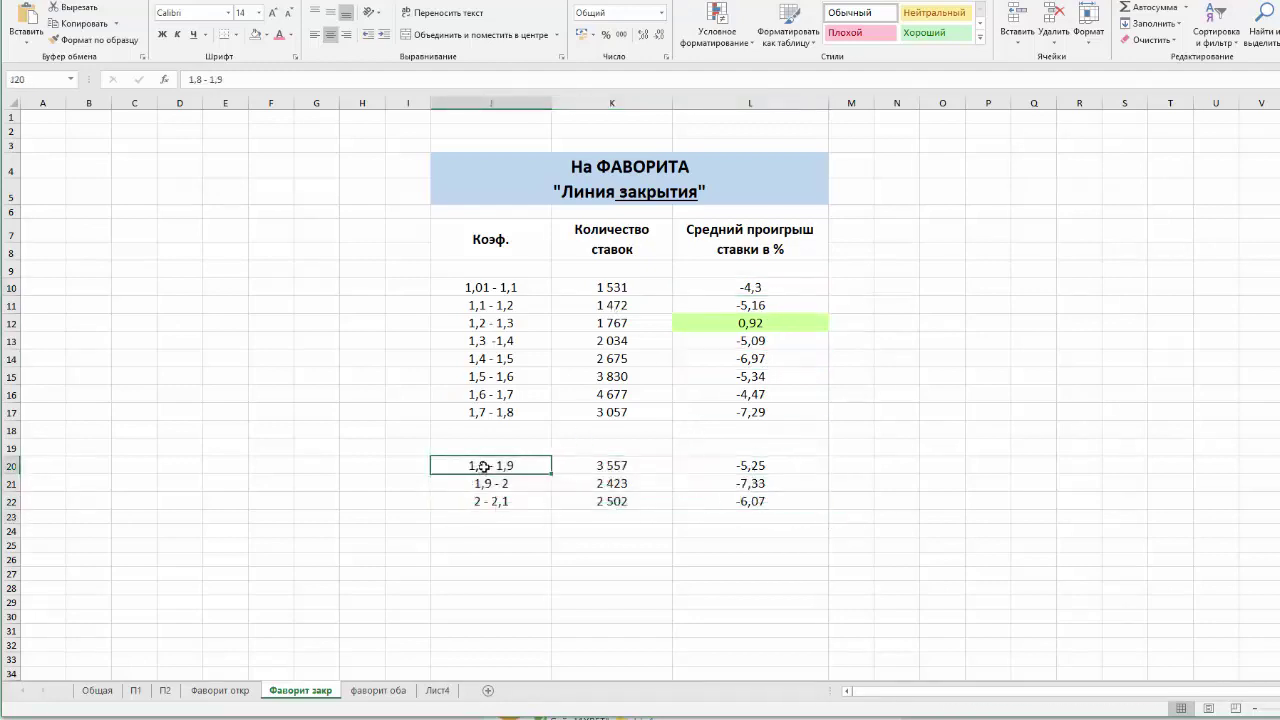
click(516, 506)
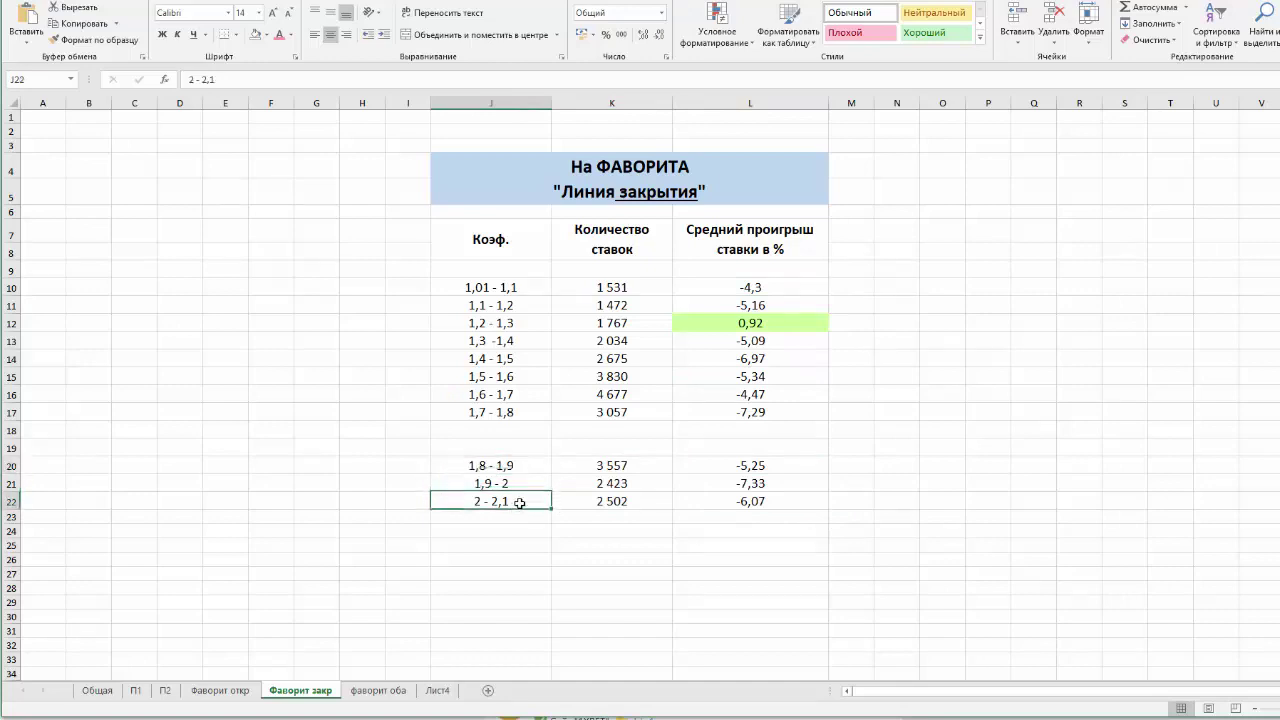
Step: Open the фаворит оба sheet and compare opening- and closing-line average losses for the 1,01 - 1,1 and 1,1 - 1,2 ranges
click(378, 690)
click(635, 468)
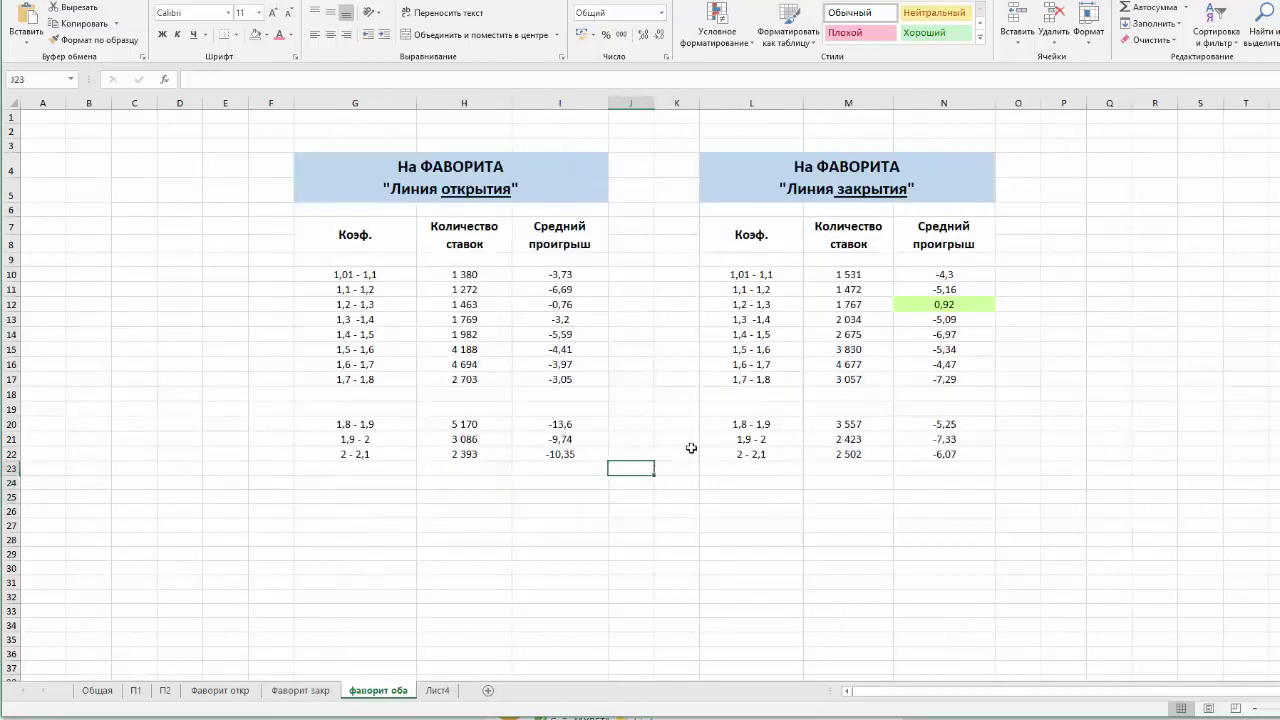
click(563, 276)
click(938, 276)
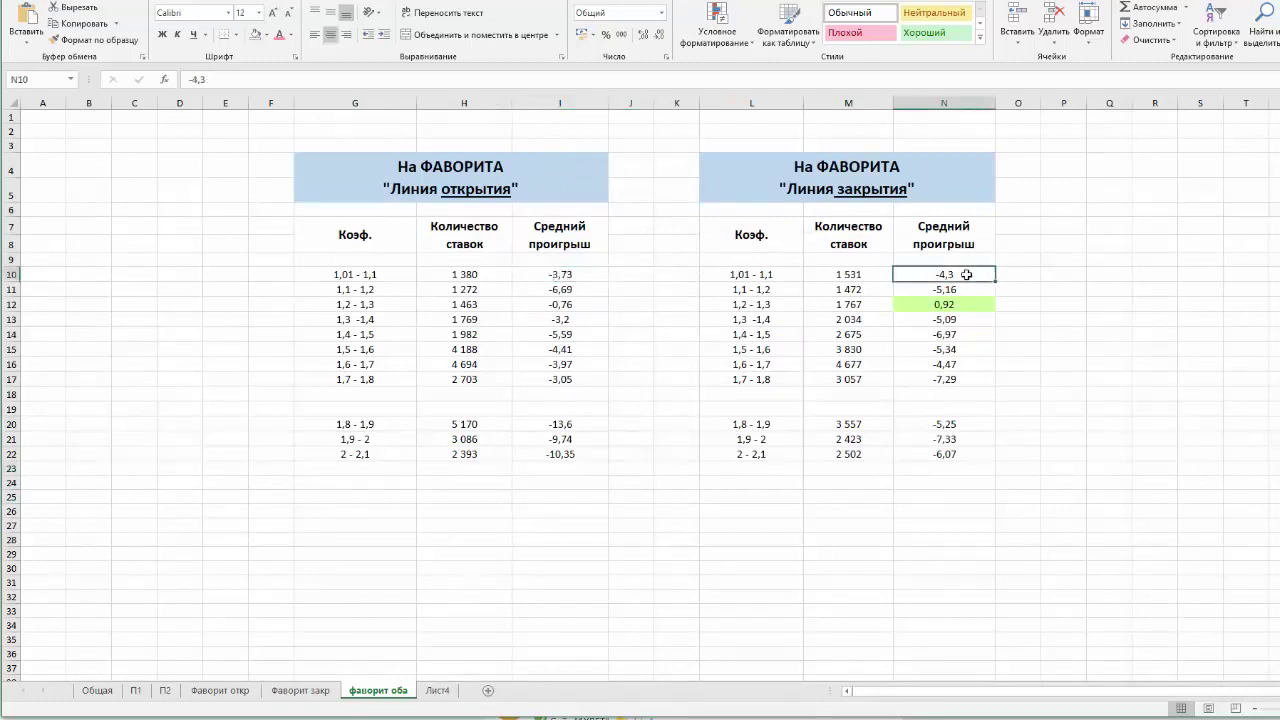
click(565, 290)
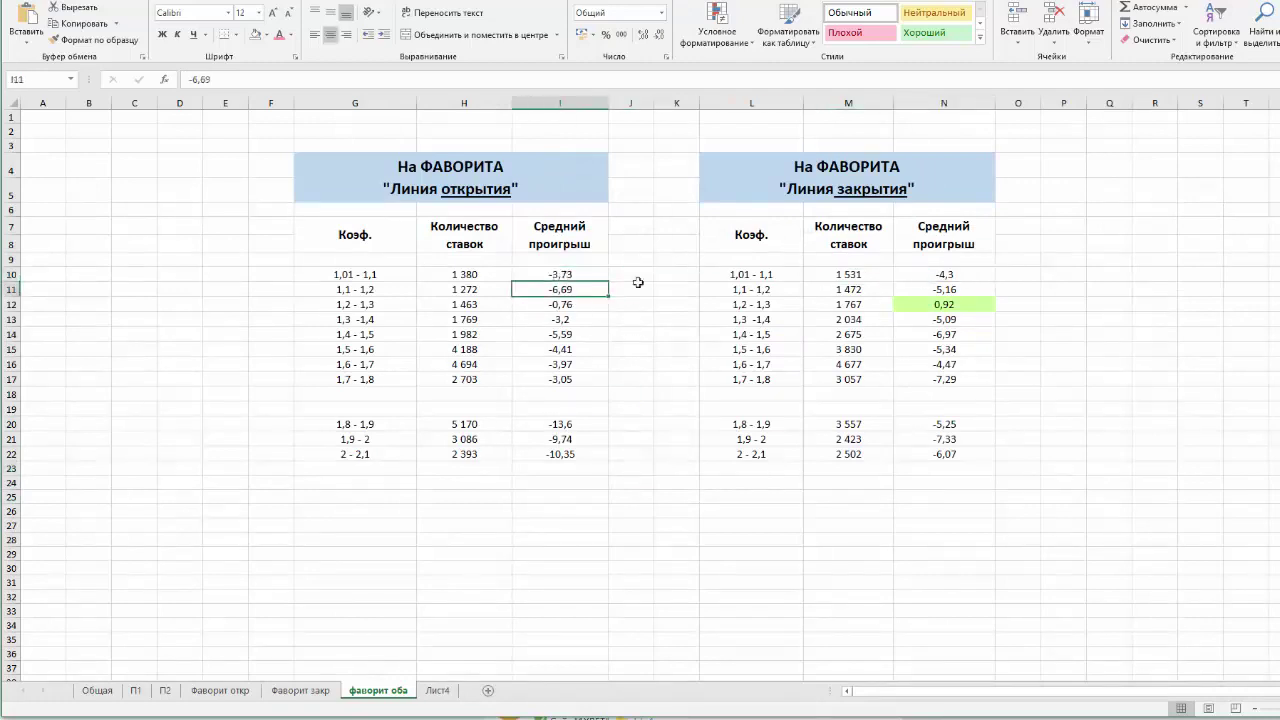
click(925, 291)
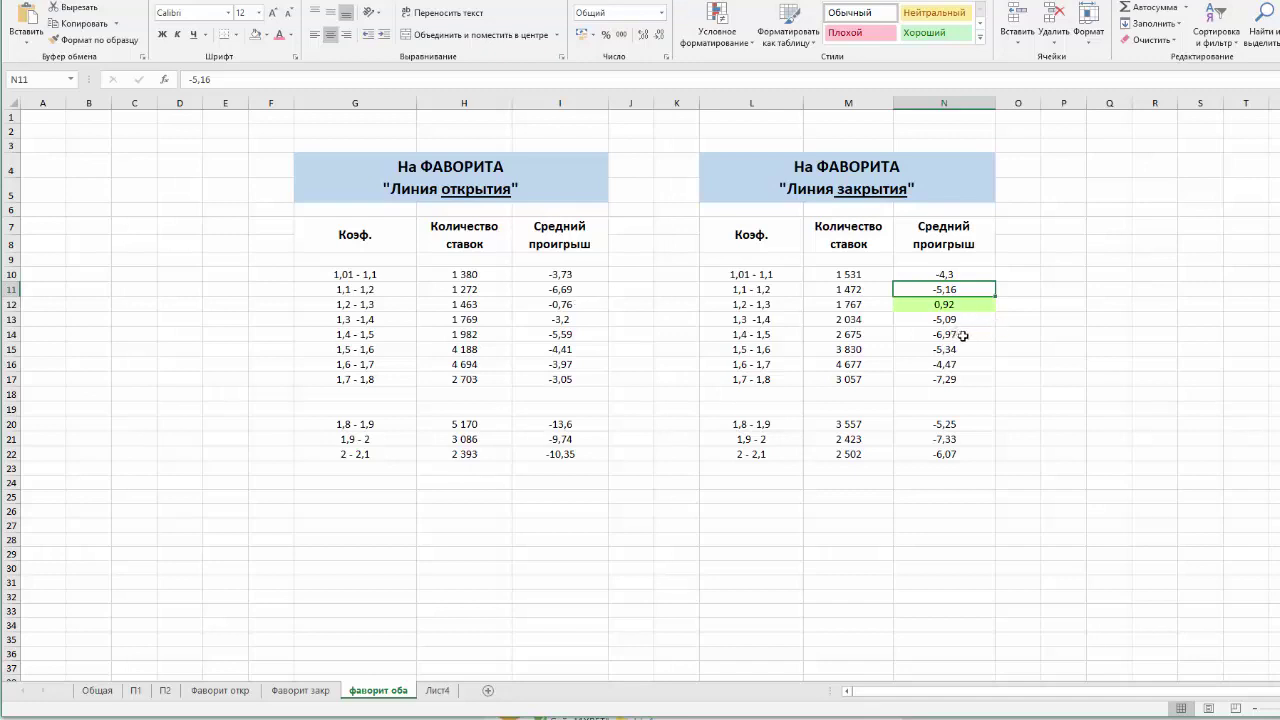
Step: Compare the 1,7 - 1,8 row across the opening- and closing-line tables, checking its opening-line average loss
drag(952, 379, 402, 380)
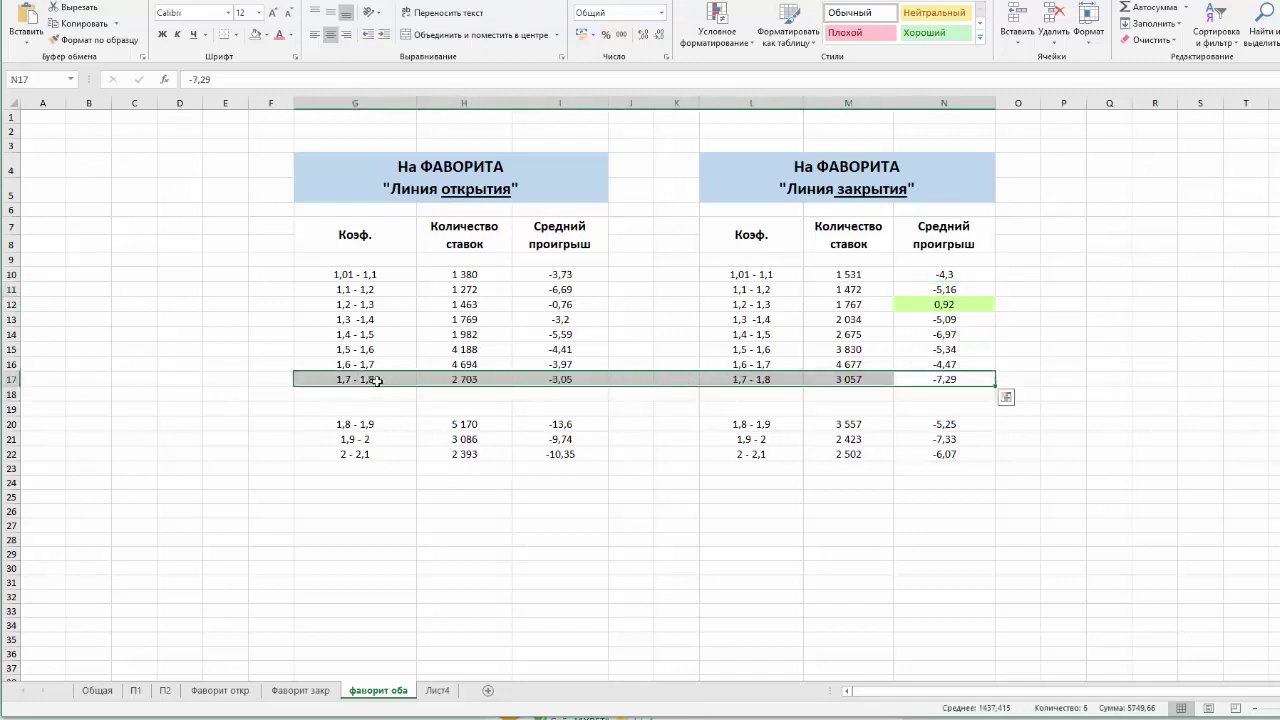
click(385, 380)
click(570, 380)
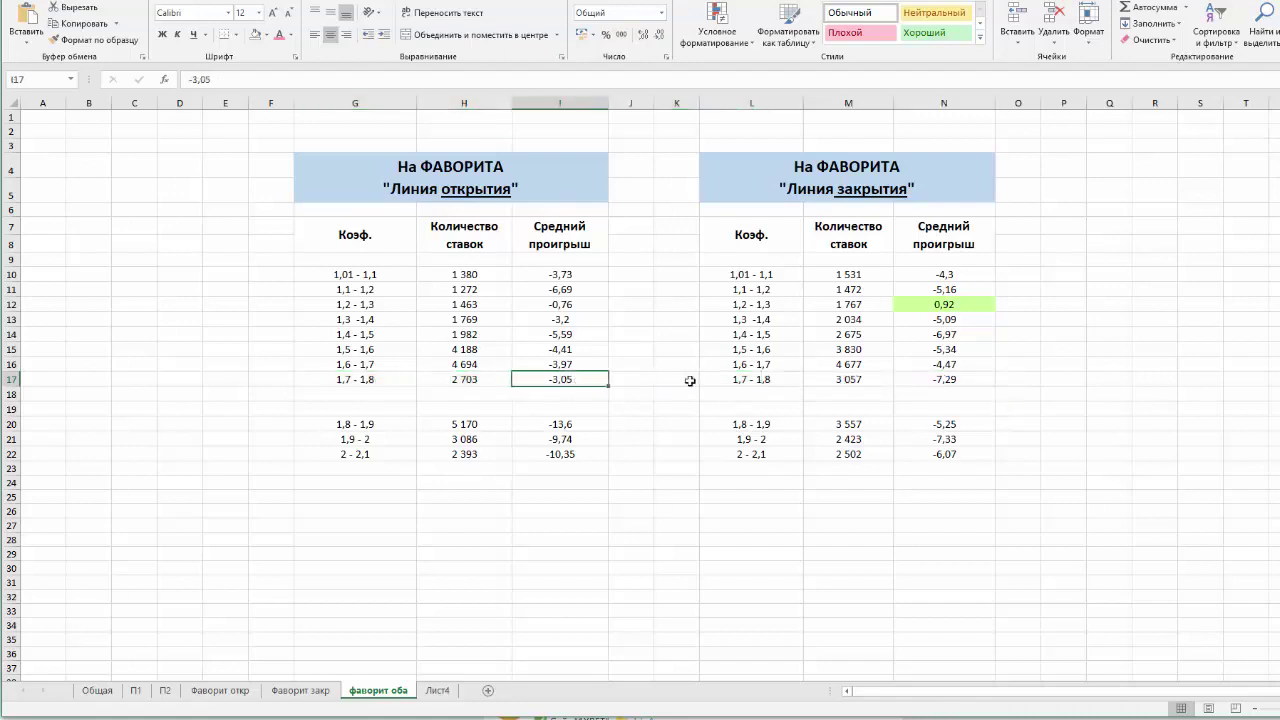
Step: Check the closing-line average loss for the 1,7 - 1,8 range, and compare the 1,8 to 2,1 rows across the closing- and opening-line tables
click(948, 379)
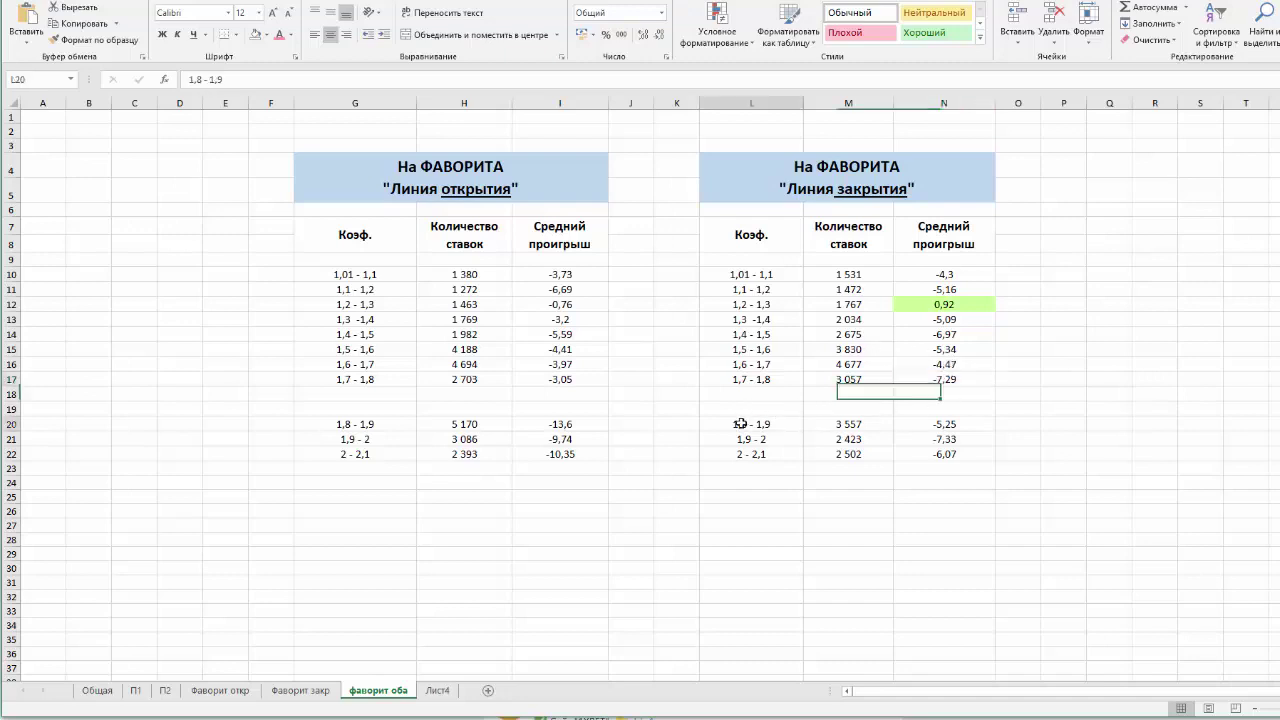
drag(745, 420, 902, 455)
click(944, 440)
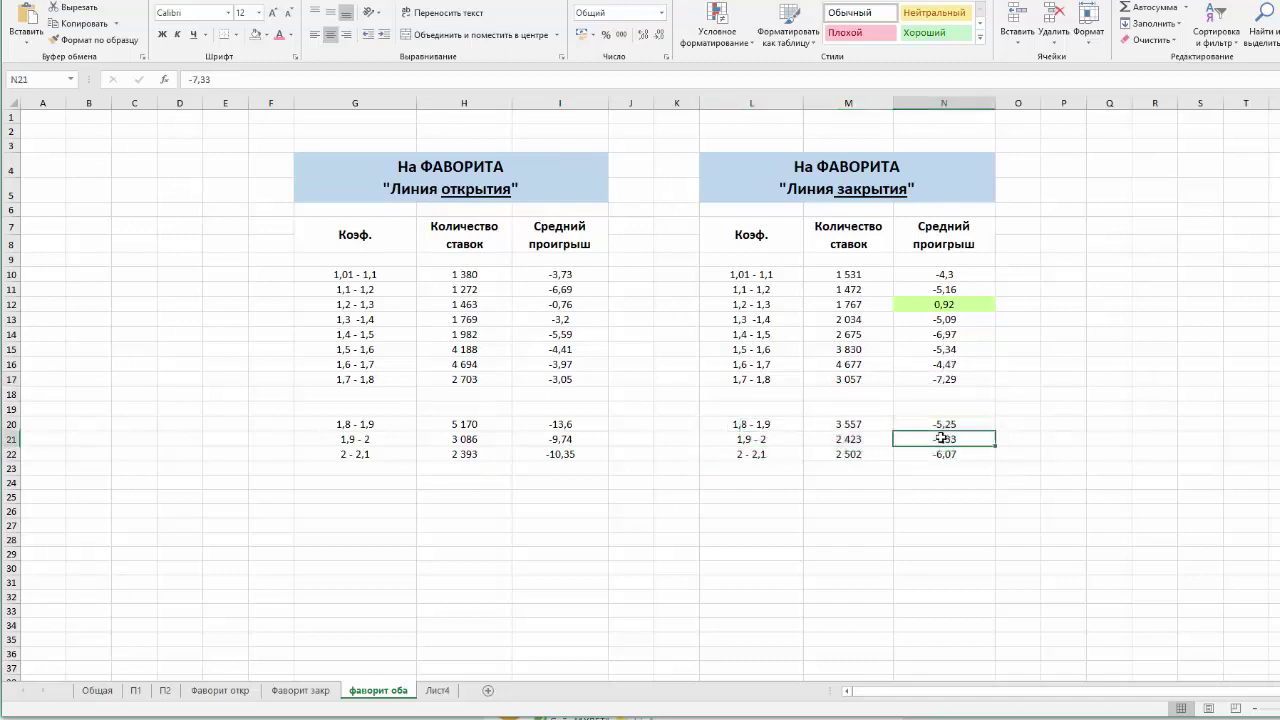
click(570, 454)
drag(549, 430, 390, 454)
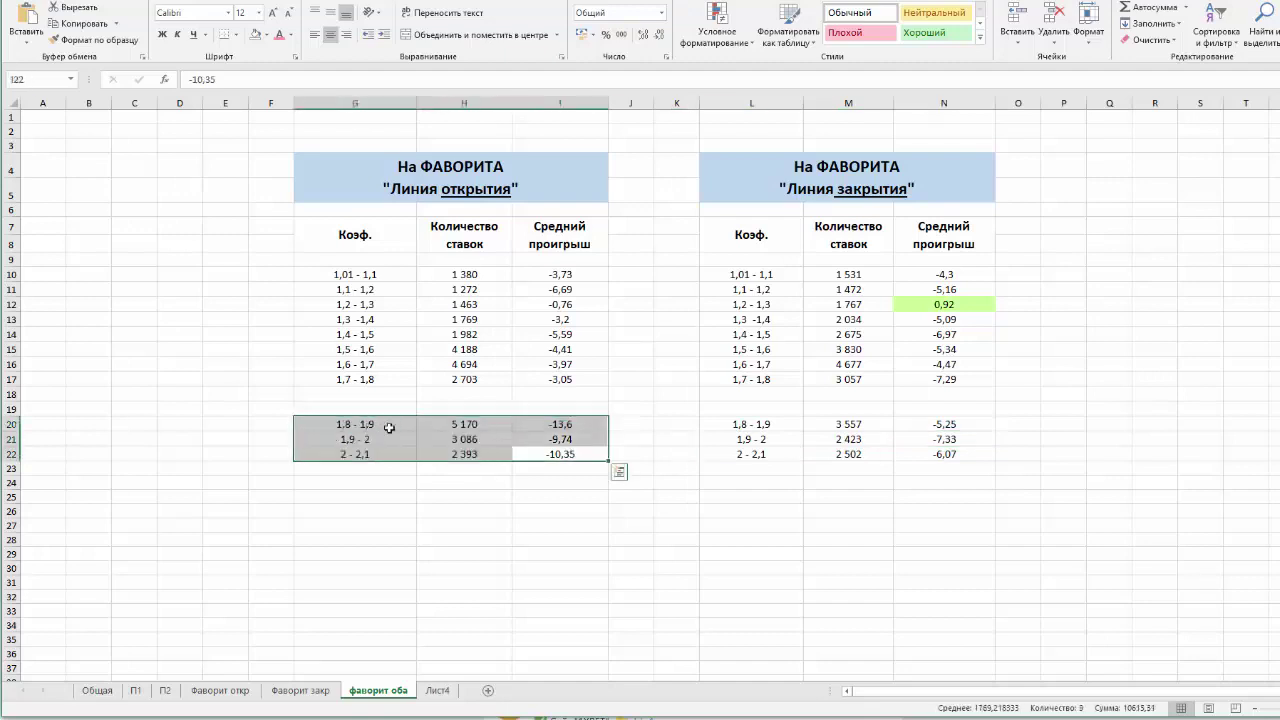
click(566, 454)
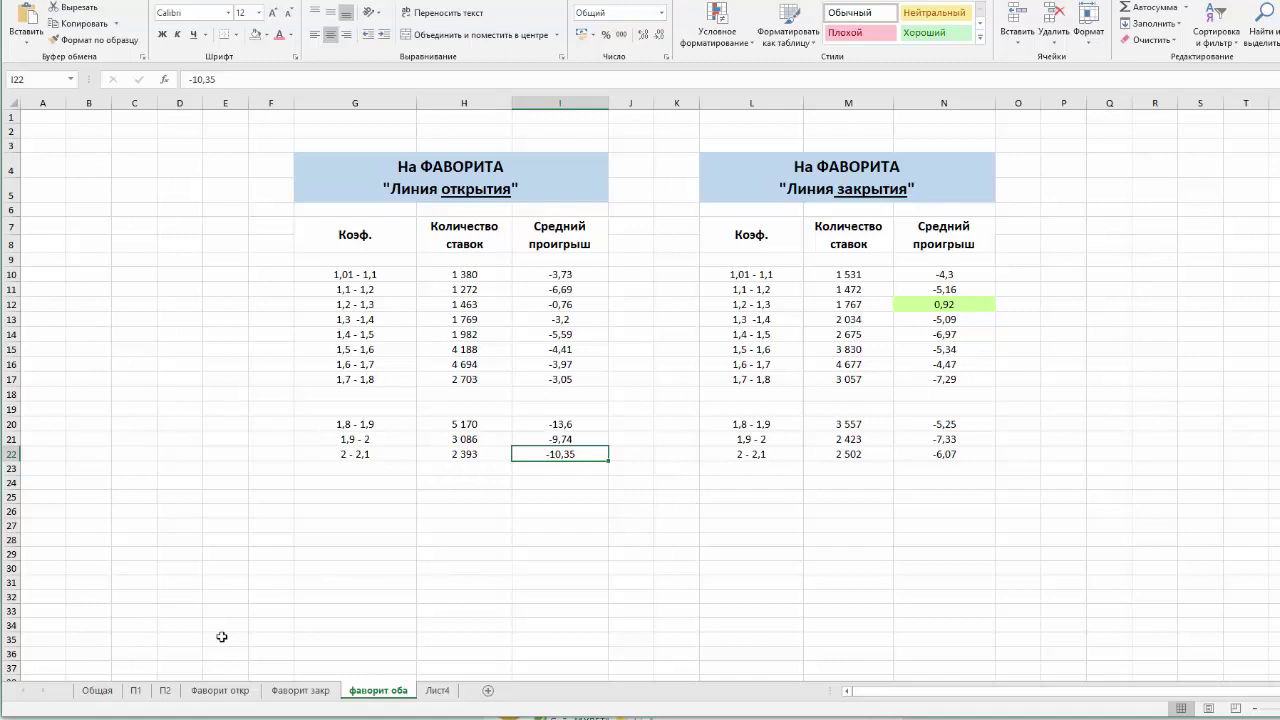
Step: Open the Общая sheet and examine the Разница П1 values for the first listed matches, rows 107 to 111
click(97, 690)
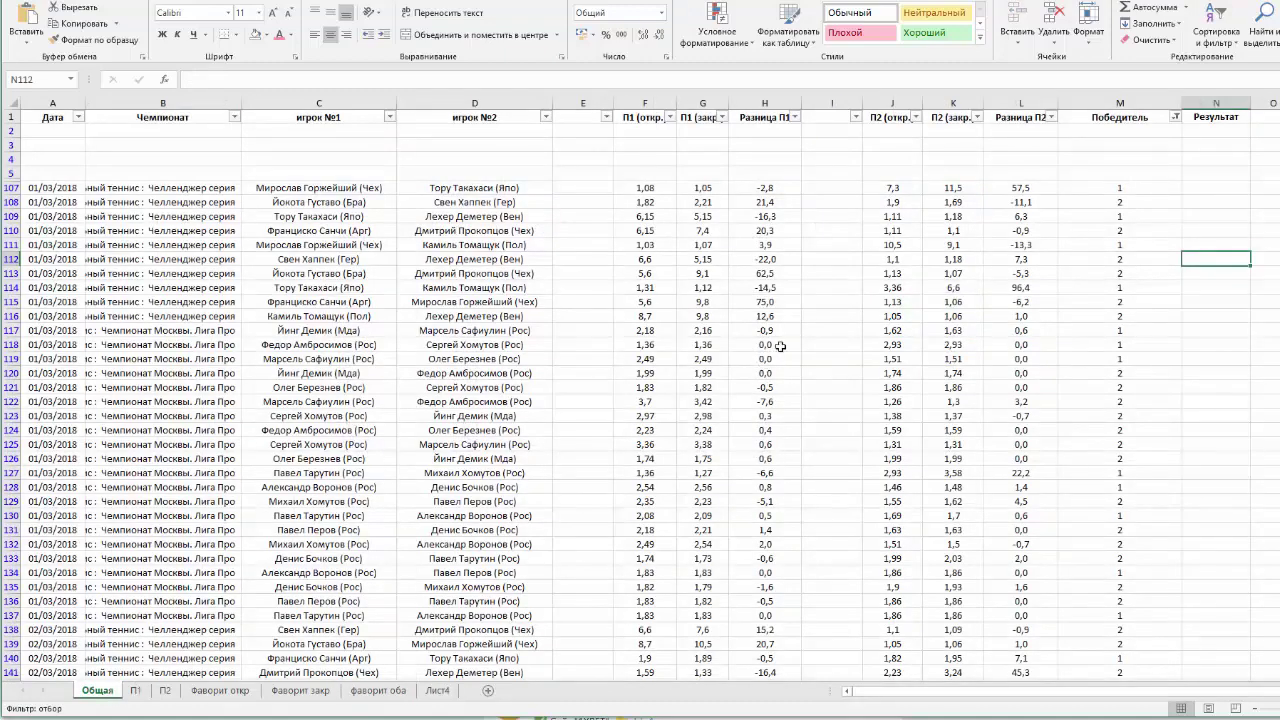
click(767, 189)
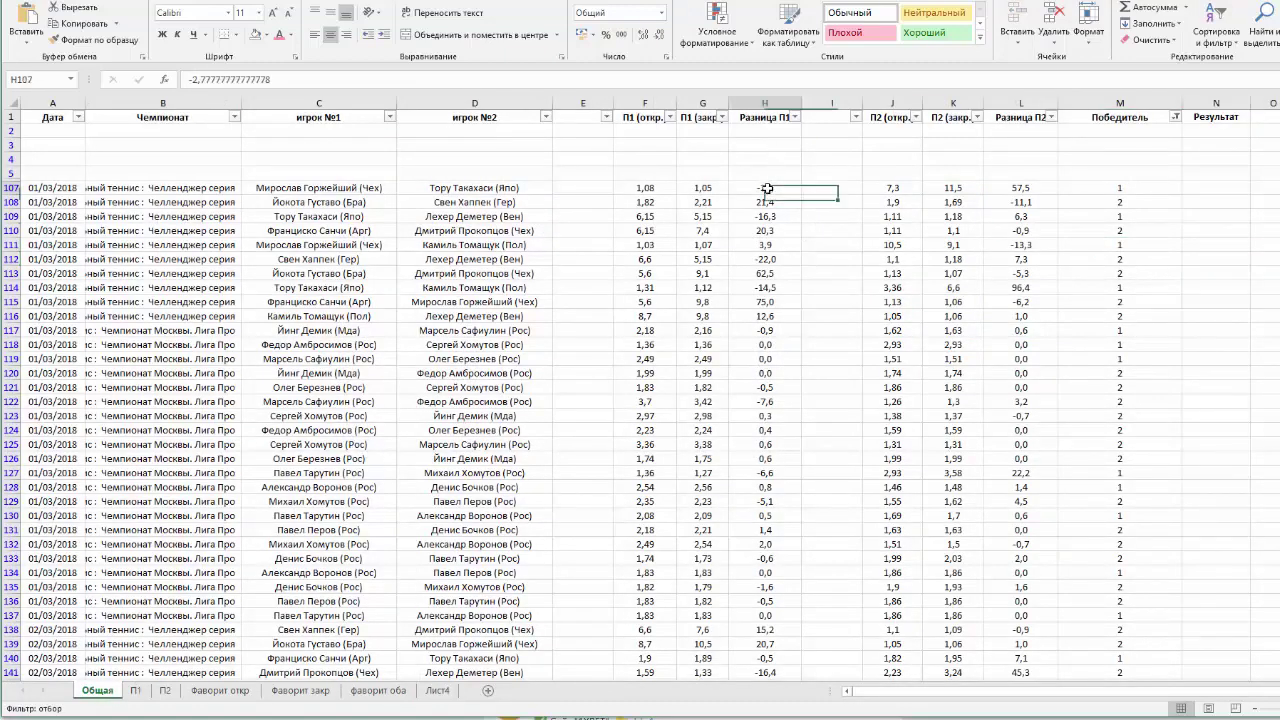
drag(767, 189, 777, 258)
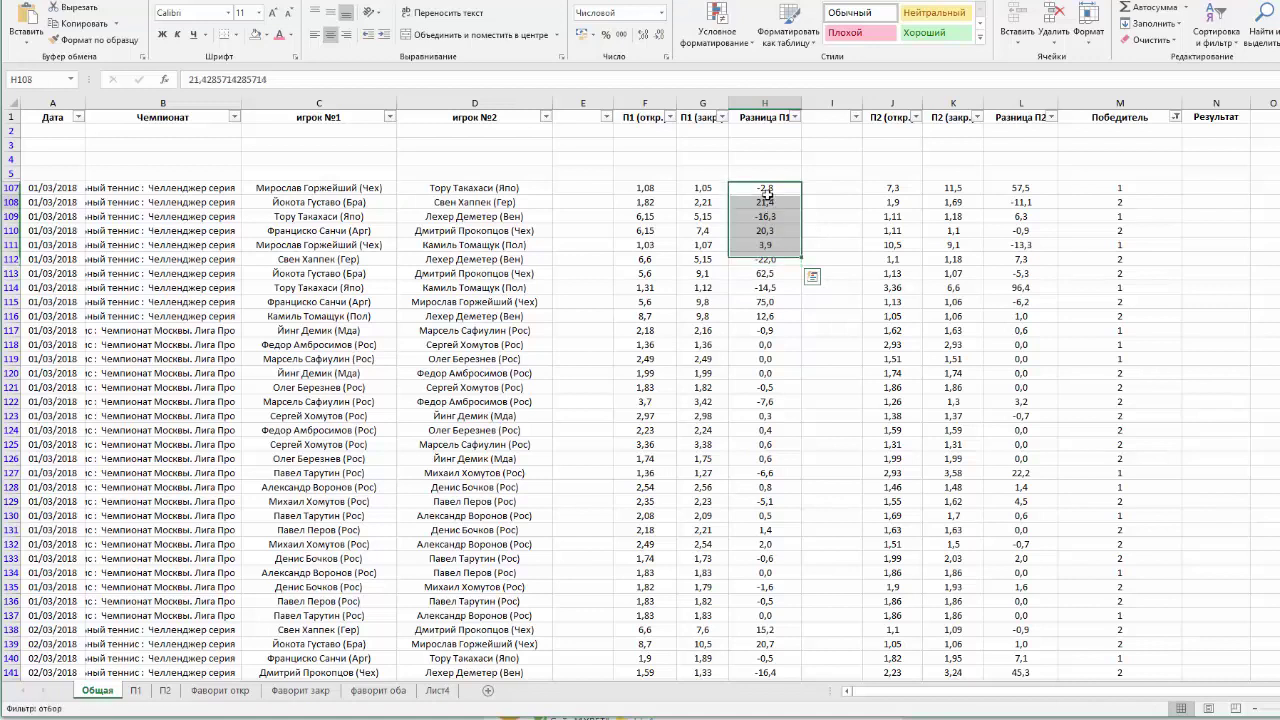
click(769, 202)
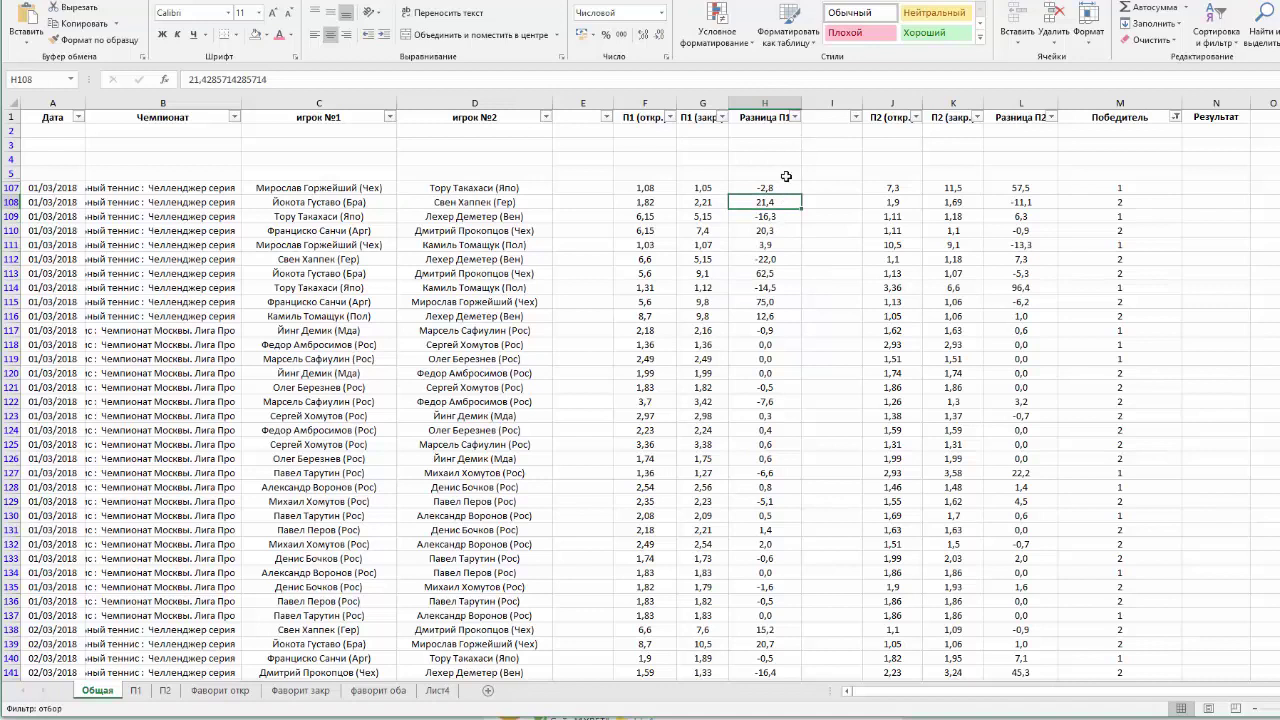
click(763, 218)
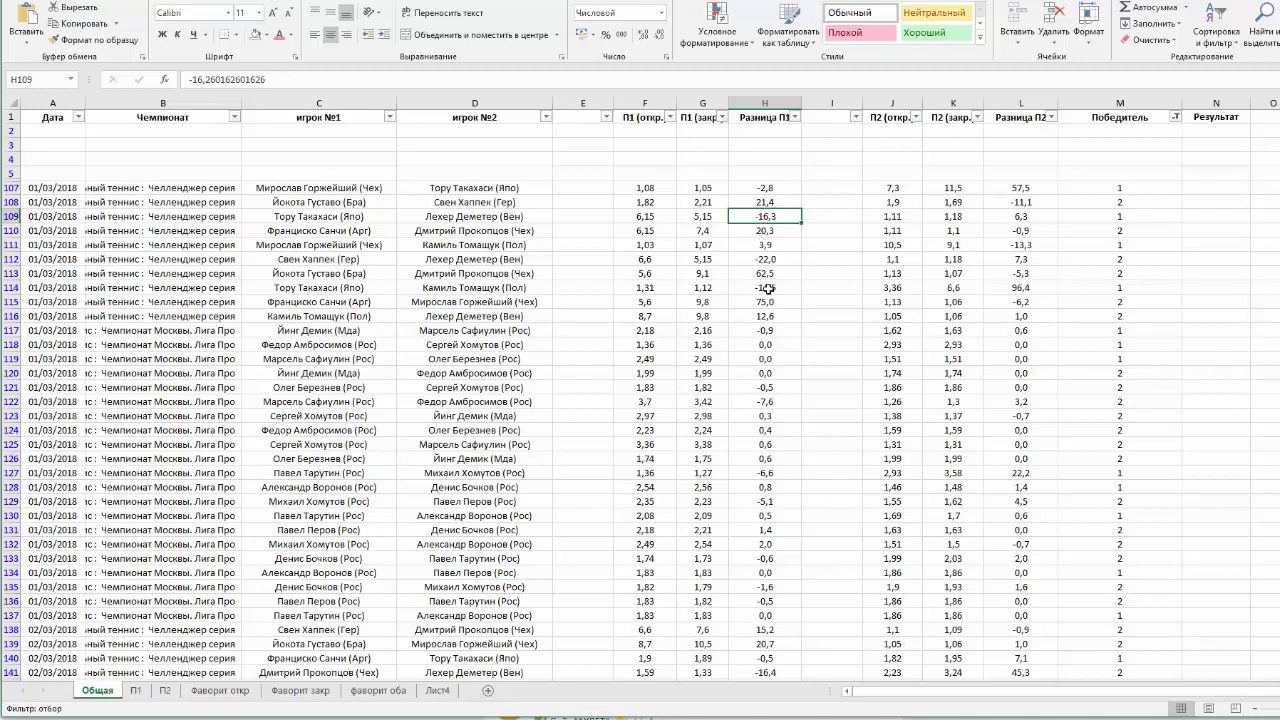
click(783, 232)
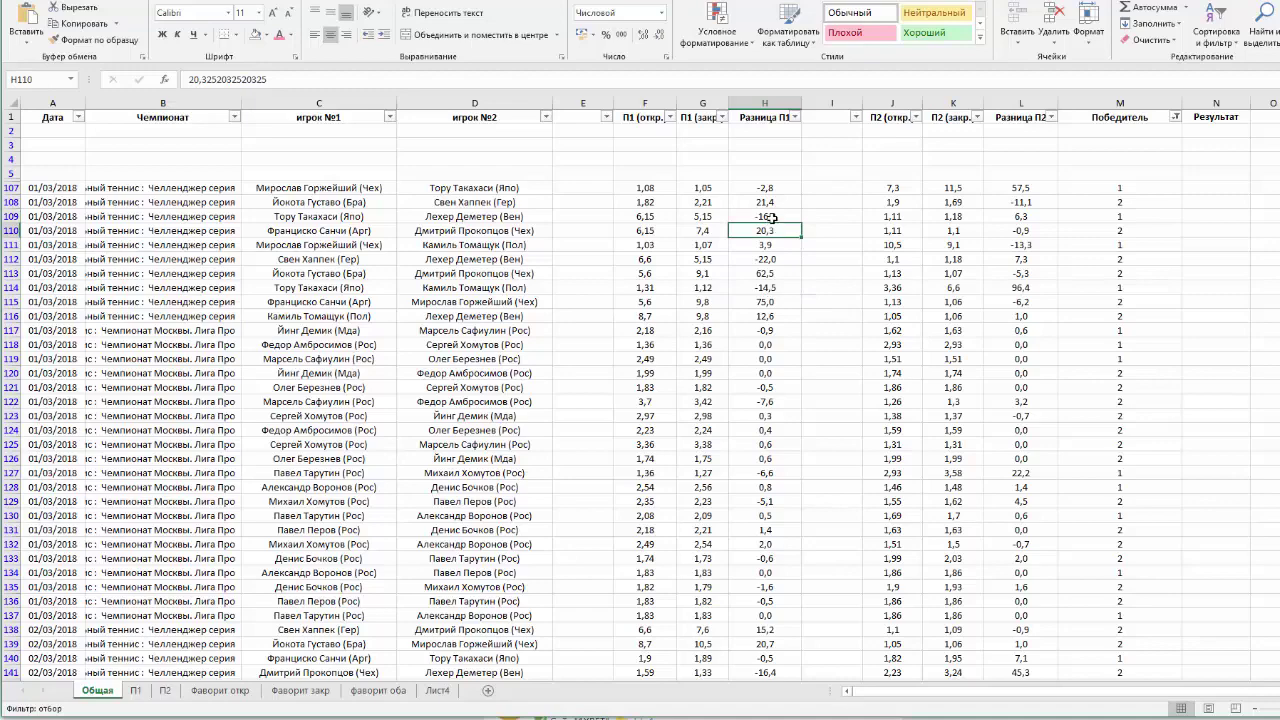
Step: Look through the Разница П1 column for a match with a large odds drop and single out the -21,8 difference
scroll(797, 330, down, 2)
scroll(775, 173, up, 2)
scroll(751, 390, down, 5)
scroll(751, 390, down, 2)
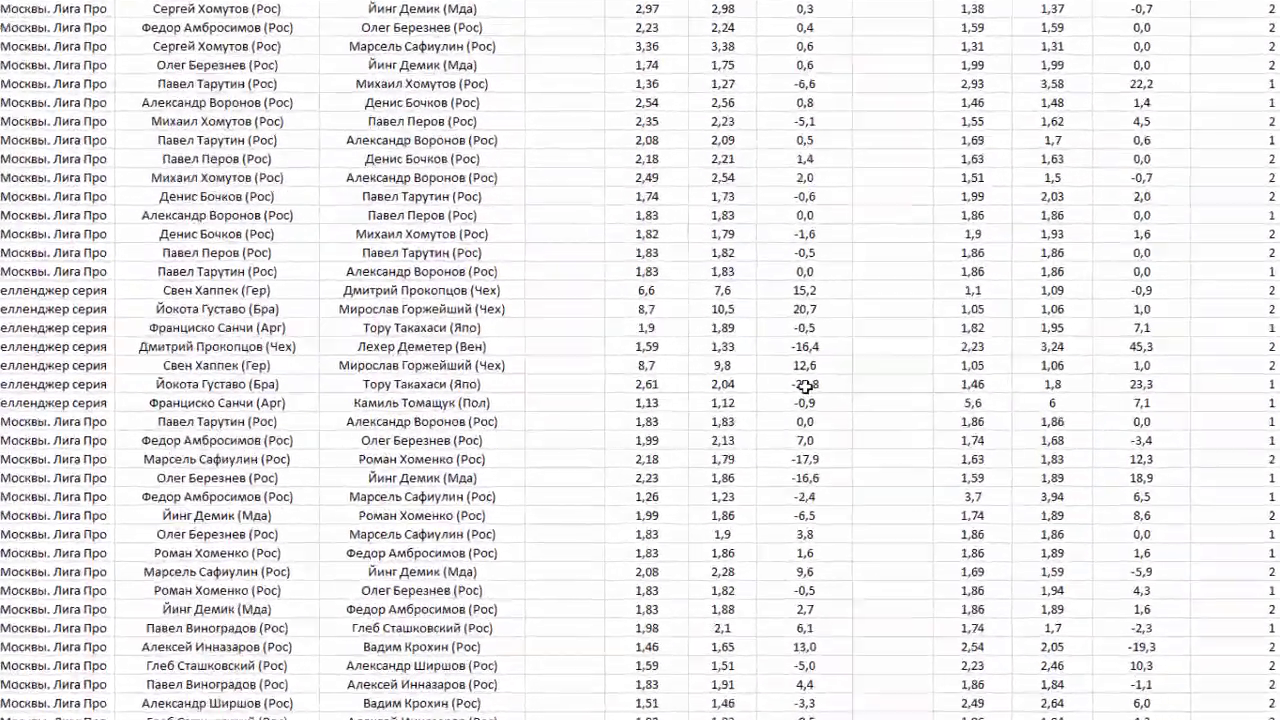
click(805, 385)
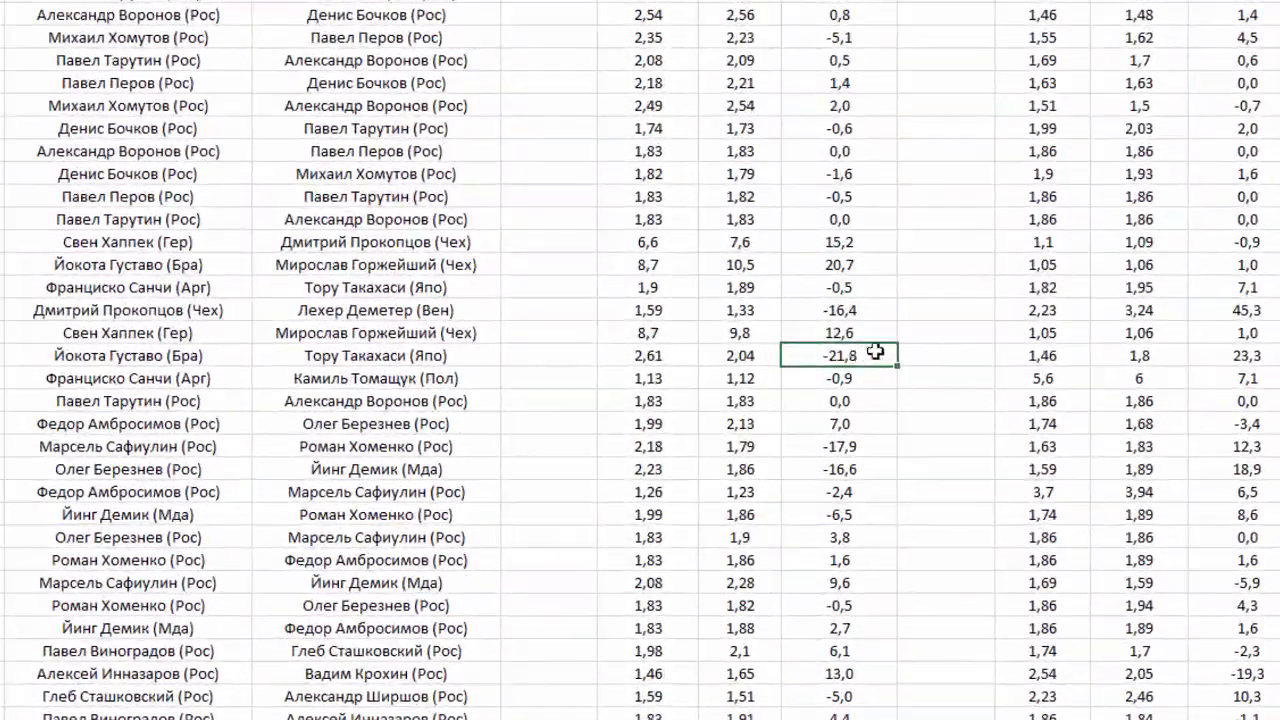
scroll(860, 357, up, 5)
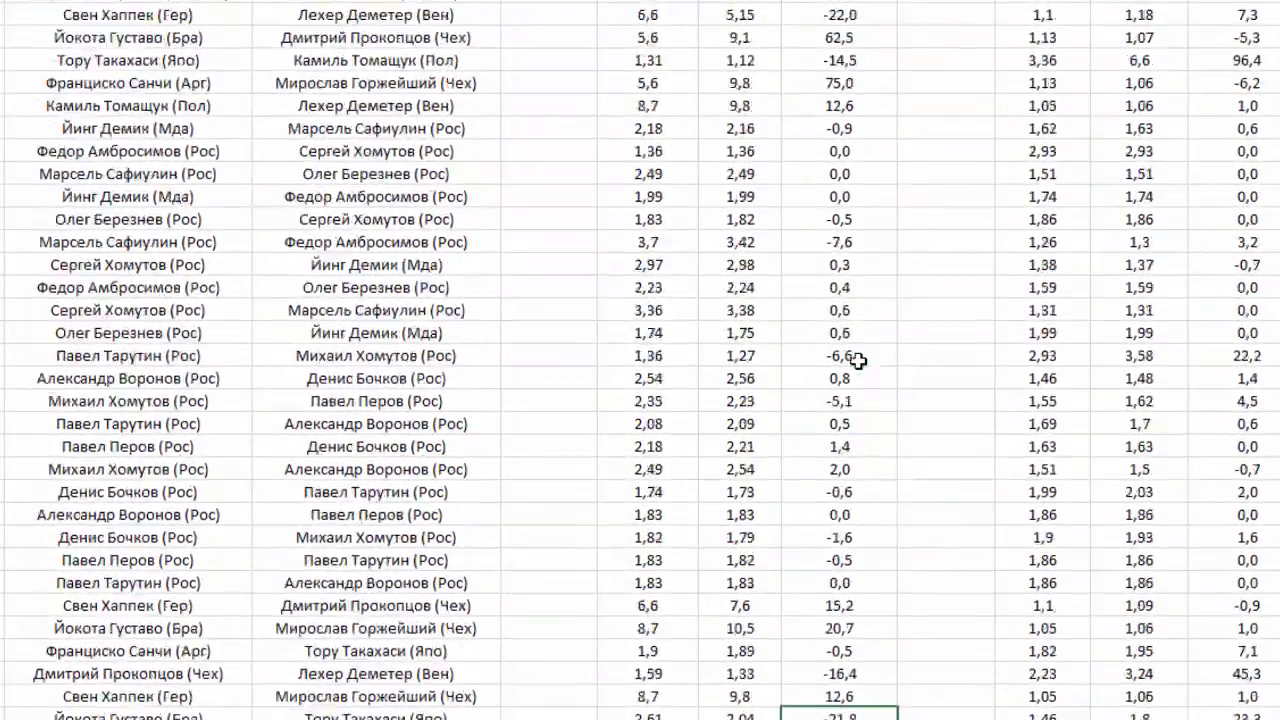
scroll(858, 361, up, 1)
scroll(858, 361, down, 9)
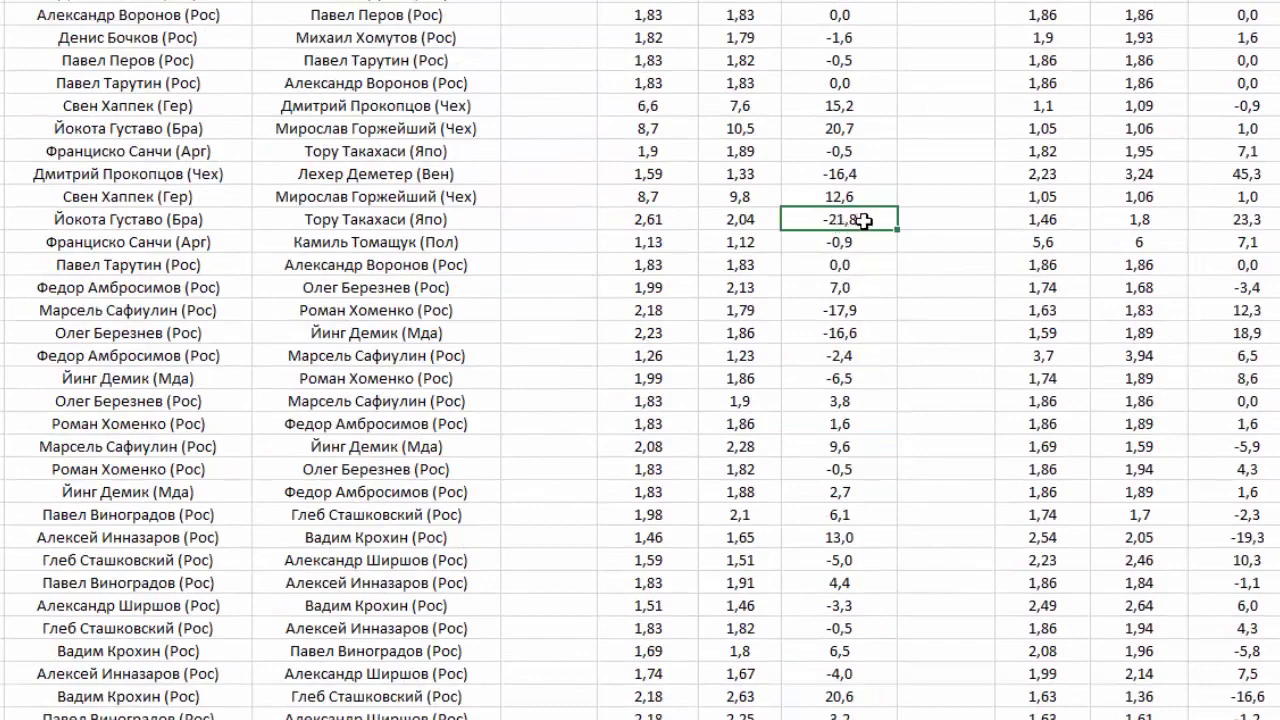
Step: Check the opening and closing П1 and П2 odds and the winner of the match with the -21,8 П1 difference
click(668, 222)
click(745, 221)
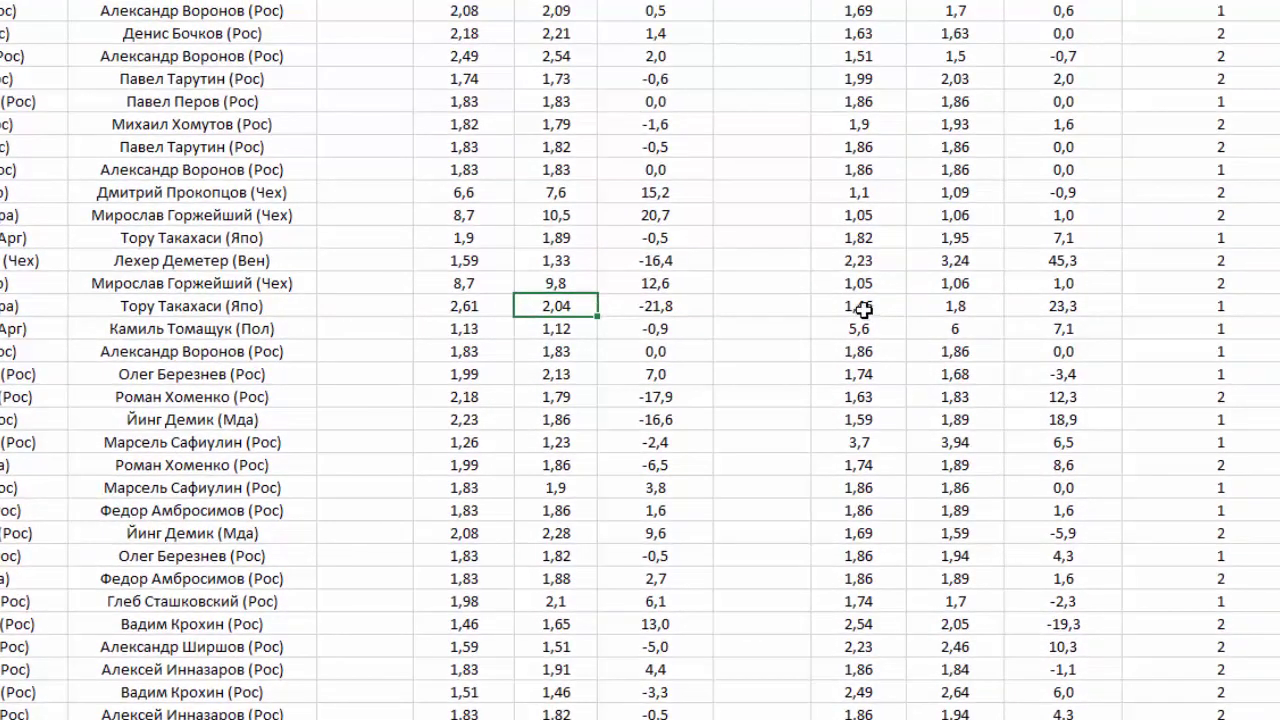
drag(900, 308, 1208, 290)
click(1218, 300)
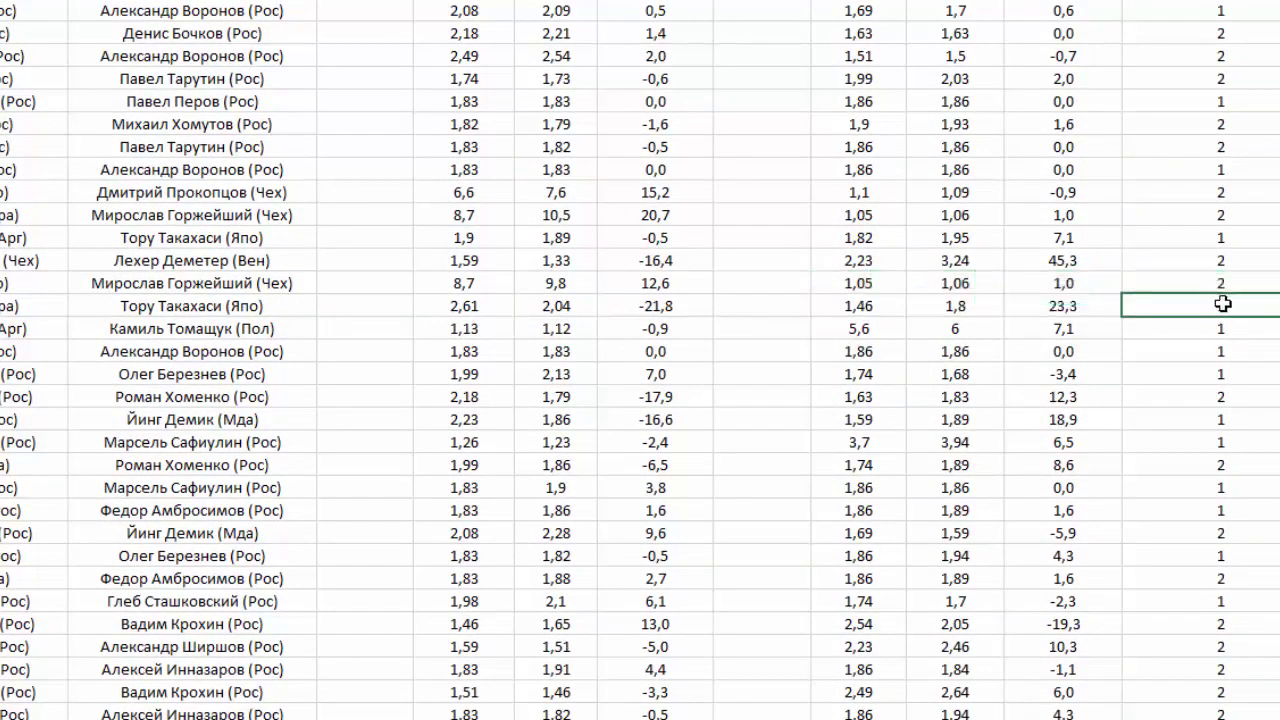